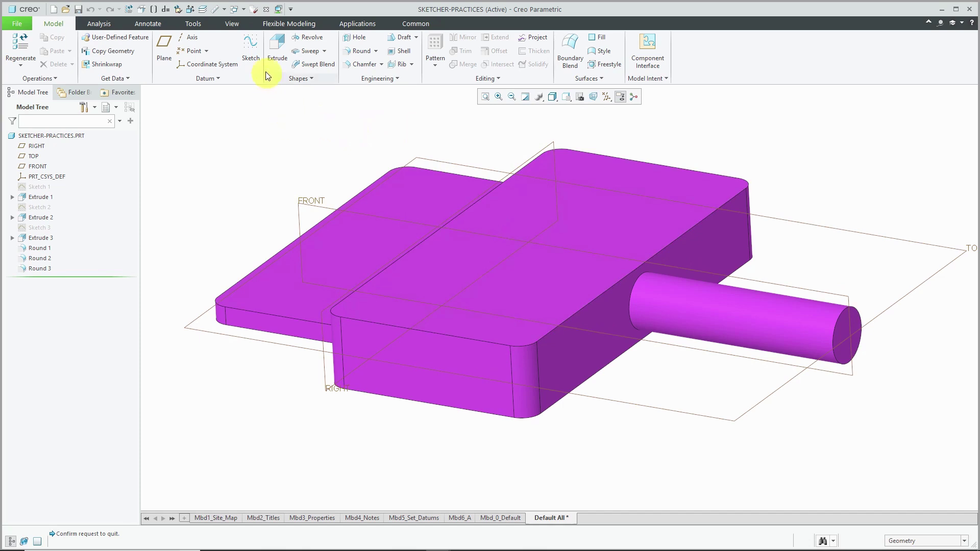
# - Start a sketch on the block's front face, oriented against the TOP datum, viewed straight on
pyautogui.click(251, 48)
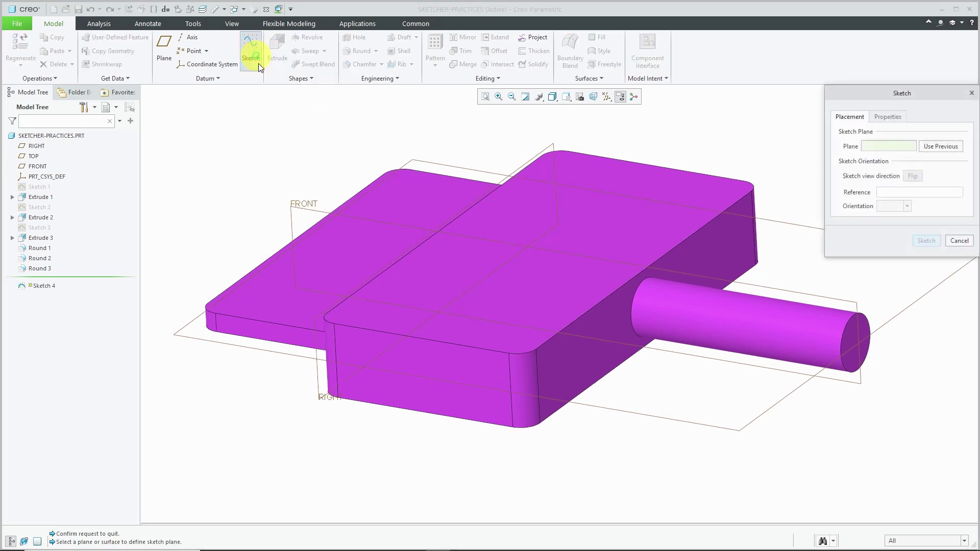
pyautogui.click(408, 362)
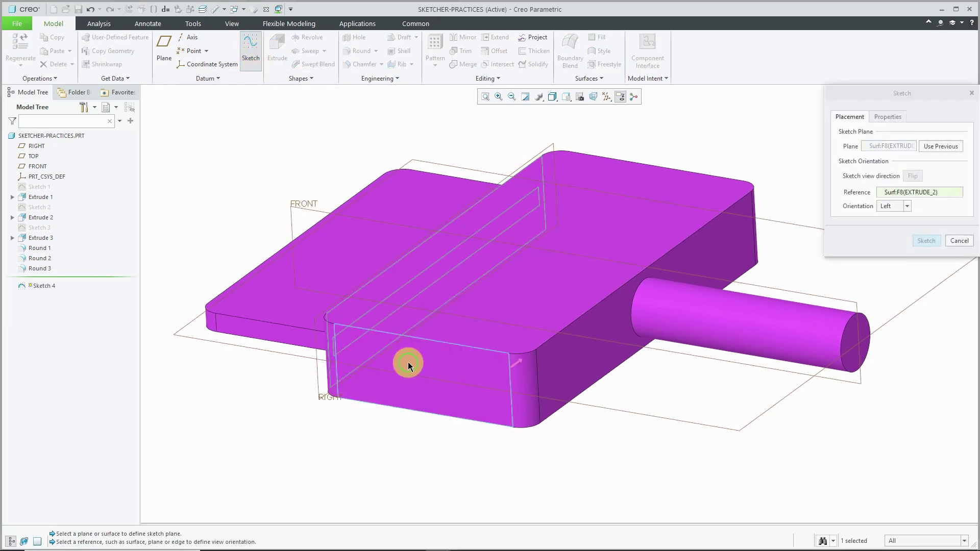
pyautogui.click(617, 409)
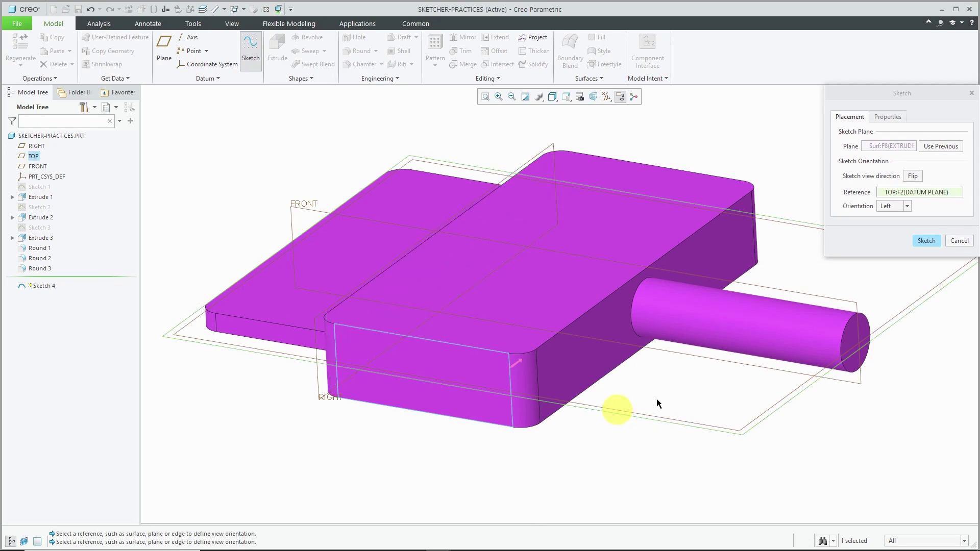
pyautogui.click(900, 206)
pyautogui.click(899, 214)
pyautogui.click(926, 242)
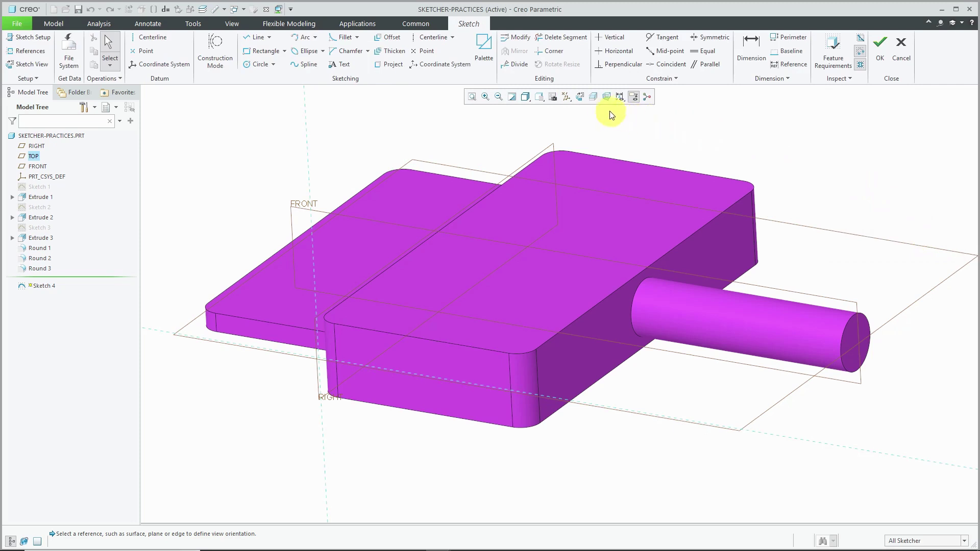
pyautogui.click(580, 96)
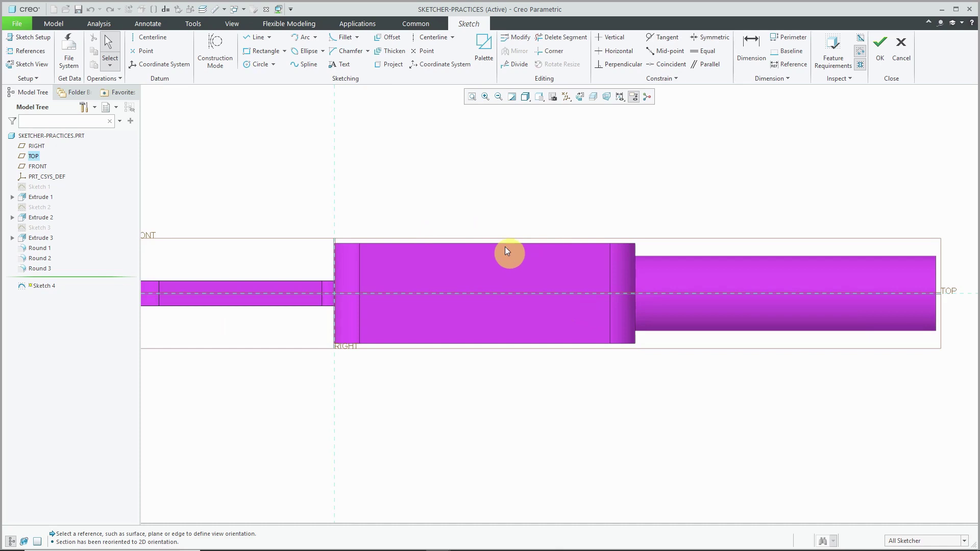
# - Draw a rectangle above the block and set its distance from RIGHT to 2.00
pyautogui.click(268, 53)
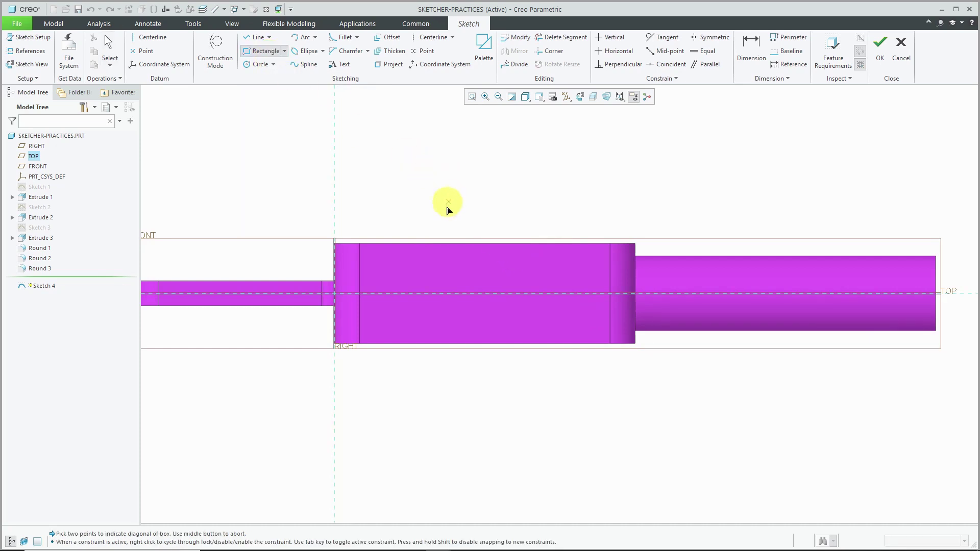
pyautogui.click(427, 214)
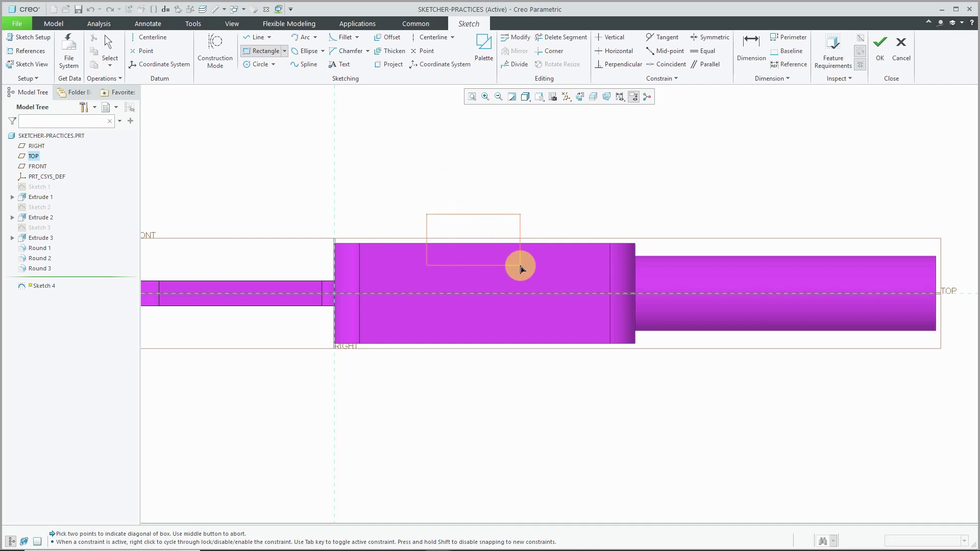
pyautogui.click(536, 268)
pyautogui.middleClick(594, 207)
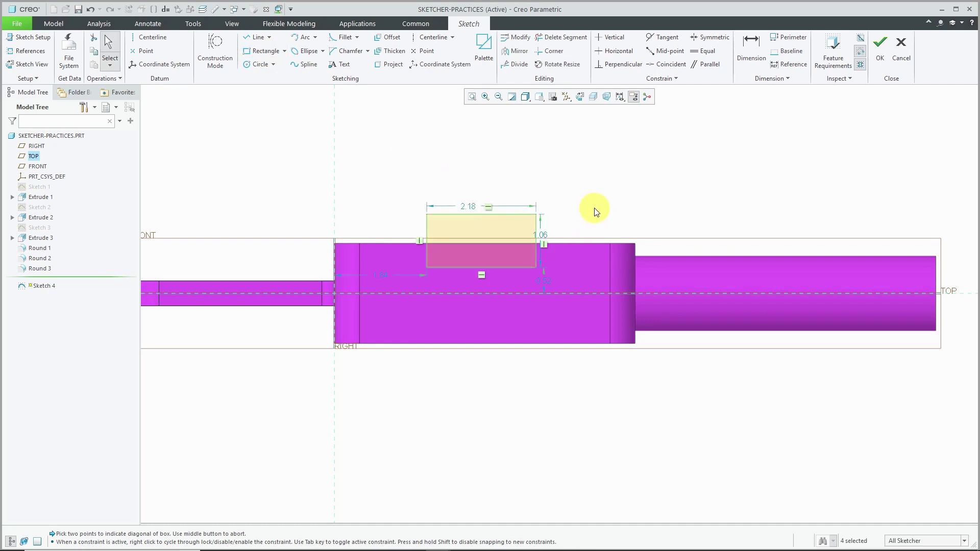
pyautogui.doubleClick(382, 275)
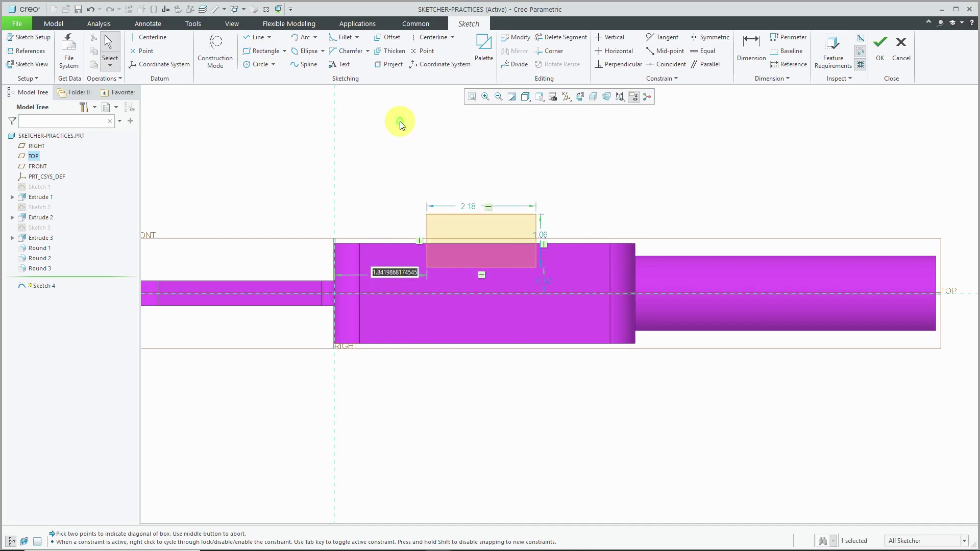
pyautogui.write('2')
pyautogui.press('Return')
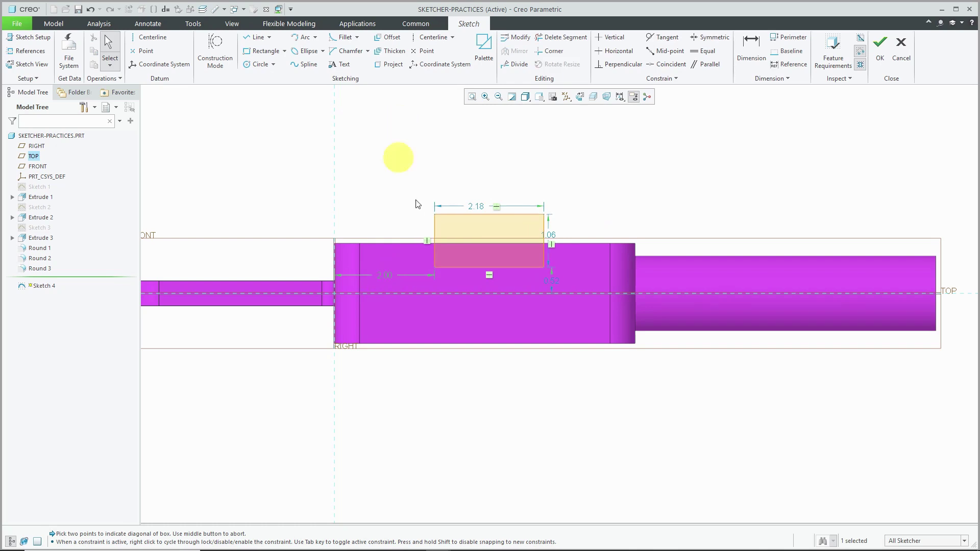
# - Set the rectangle's offset to 0.50, width to 1.50 and height to 1.00
pyautogui.doubleClick(550, 281)
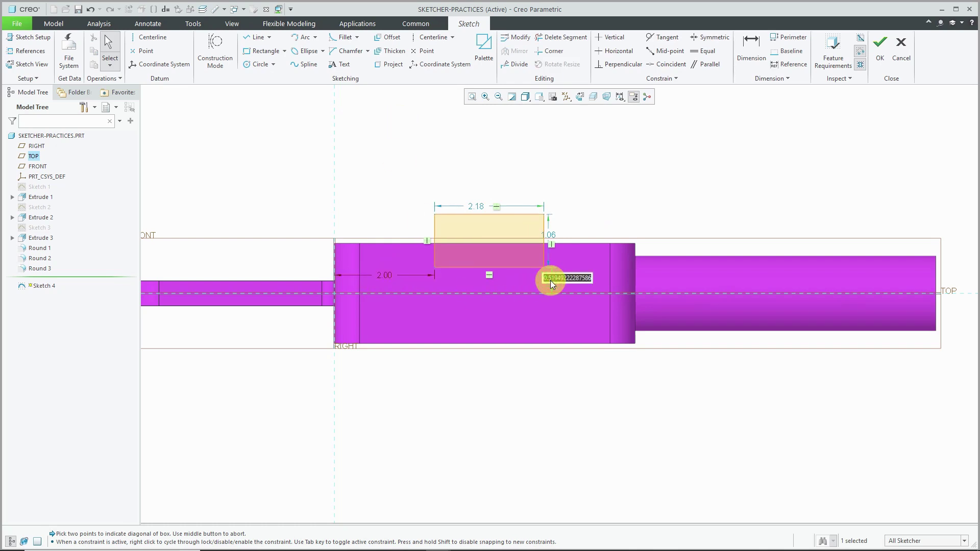
pyautogui.write('.5')
pyautogui.press('Return')
pyautogui.doubleClick(480, 207)
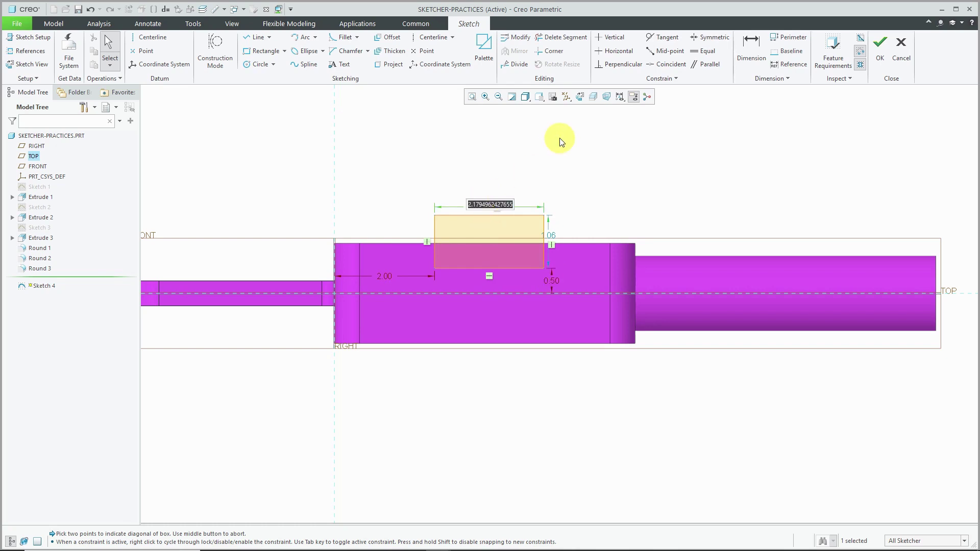
pyautogui.write('1.5')
pyautogui.press('Return')
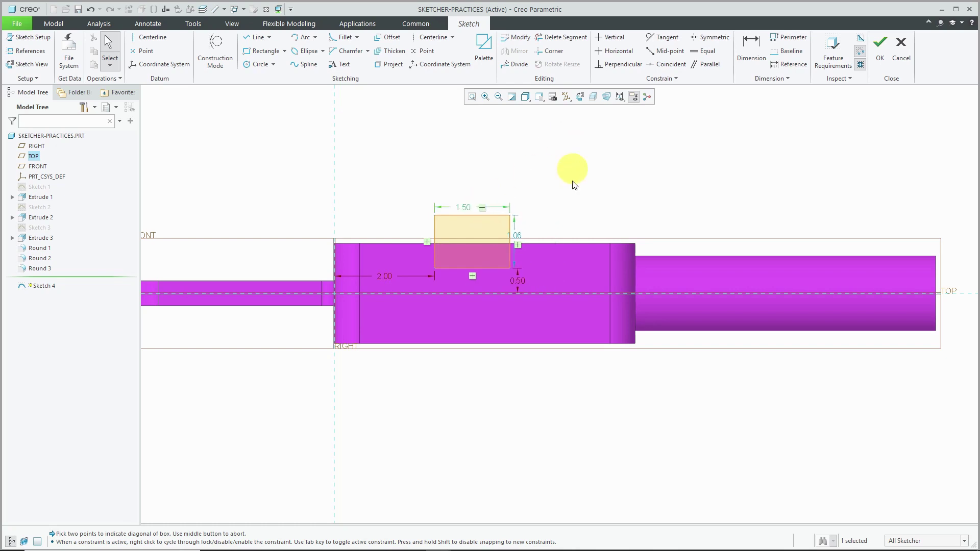
pyautogui.doubleClick(518, 235)
pyautogui.press('Return')
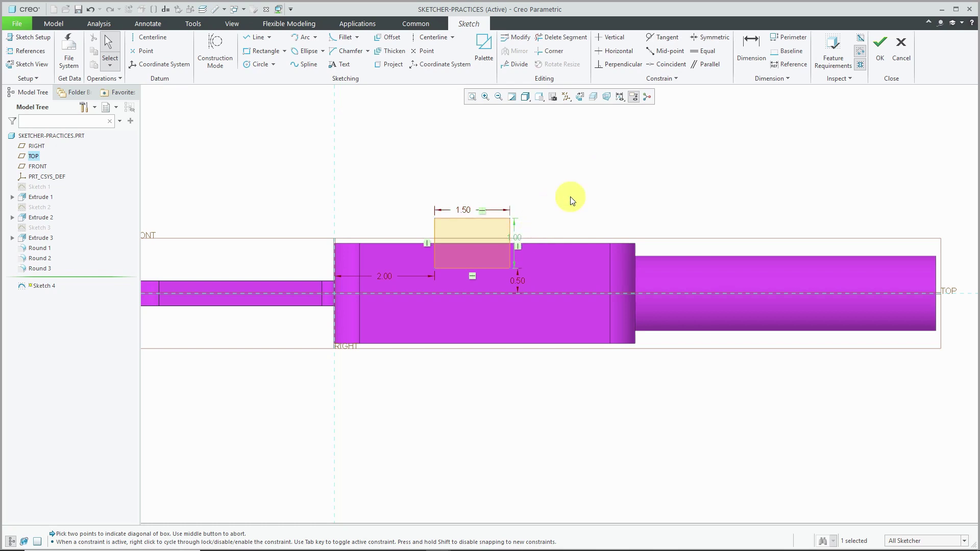
pyautogui.scroll(1, 479, 259)
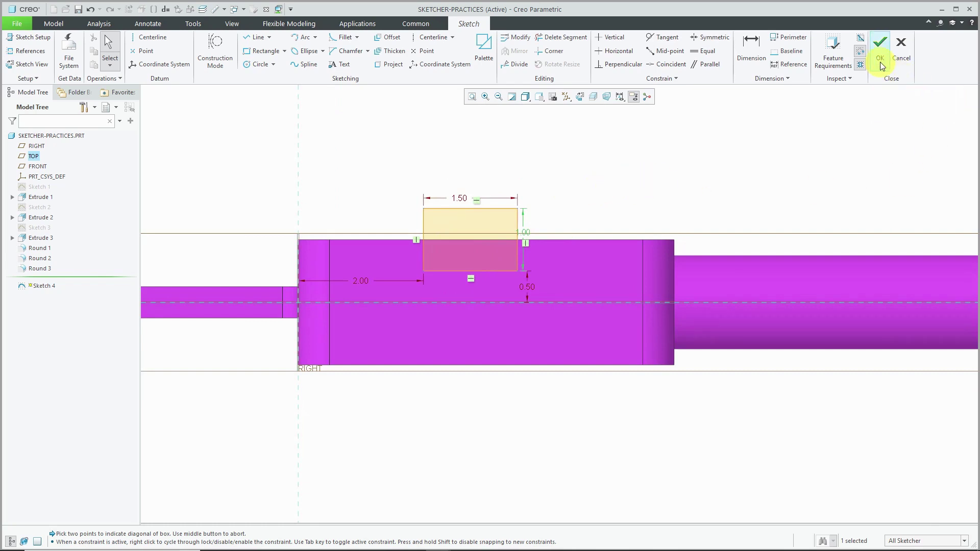
# - Finish the sketch and extrude it Through All into the block as a Remove Material cut
pyautogui.click(880, 43)
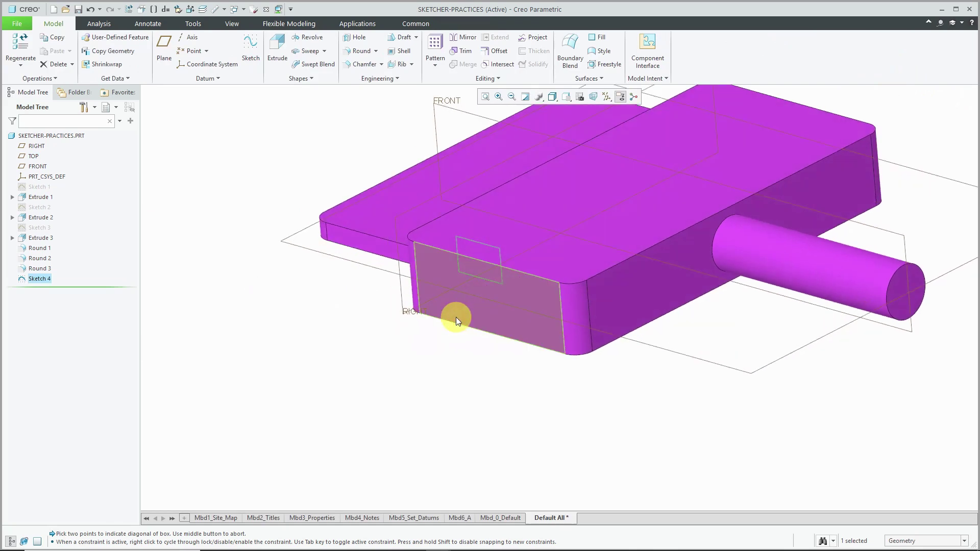
pyautogui.click(277, 47)
pyautogui.click(416, 334)
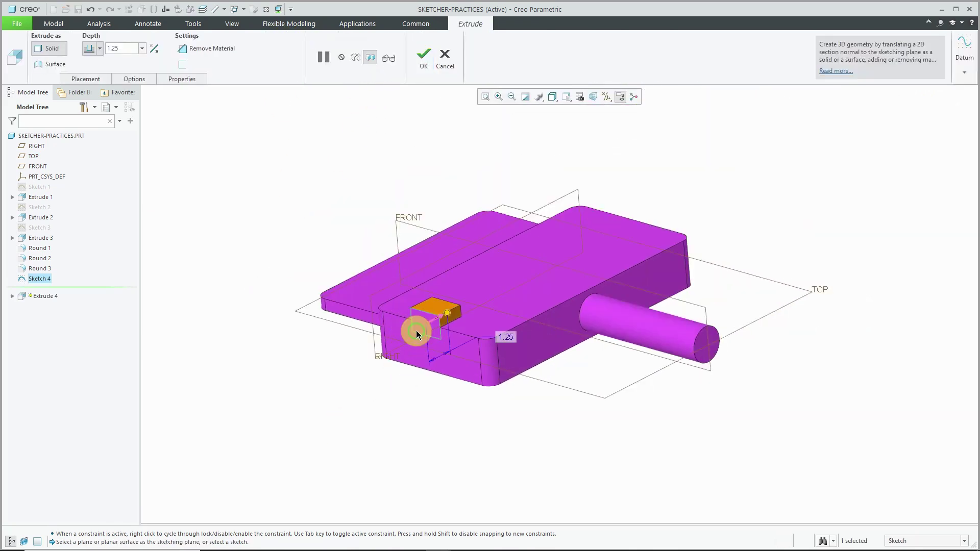
pyautogui.rightClick(447, 316)
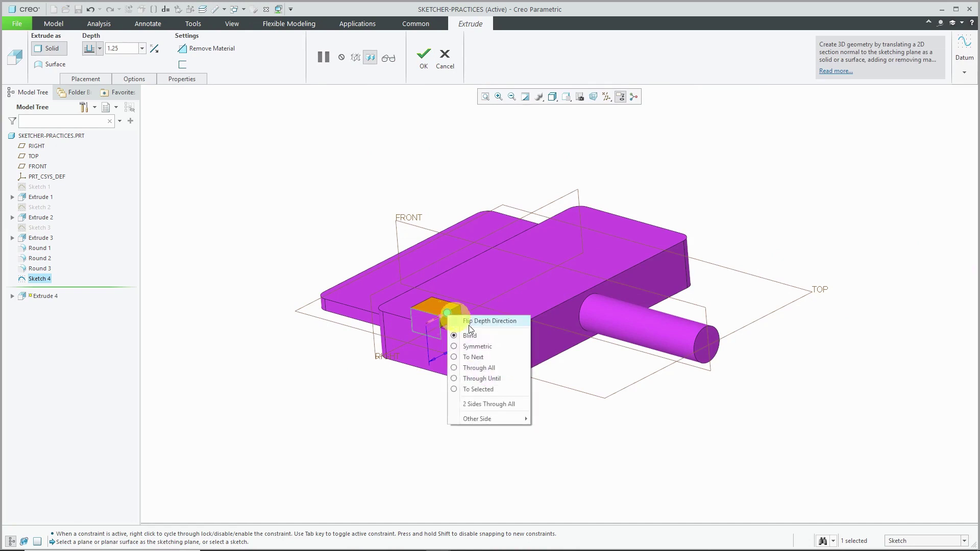
pyautogui.click(489, 366)
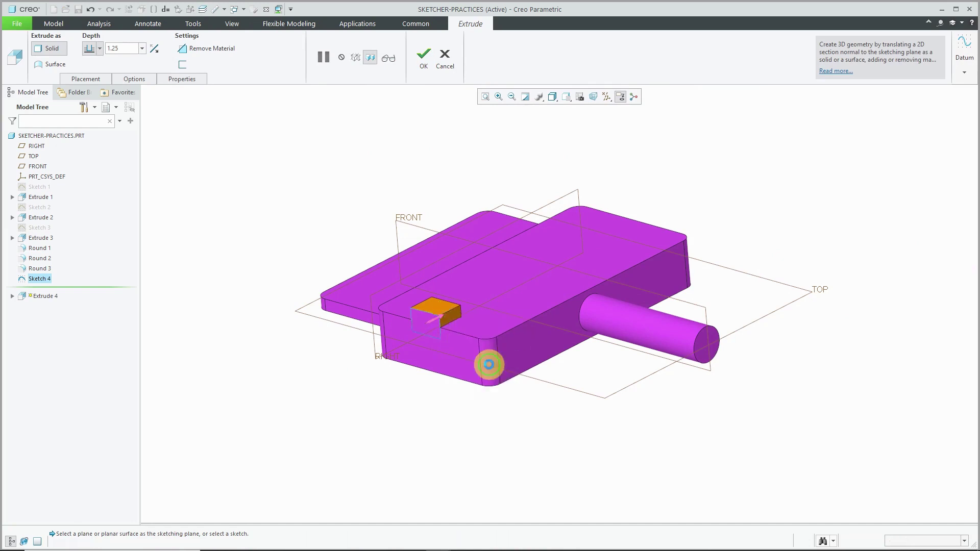
pyautogui.rightClick(342, 192)
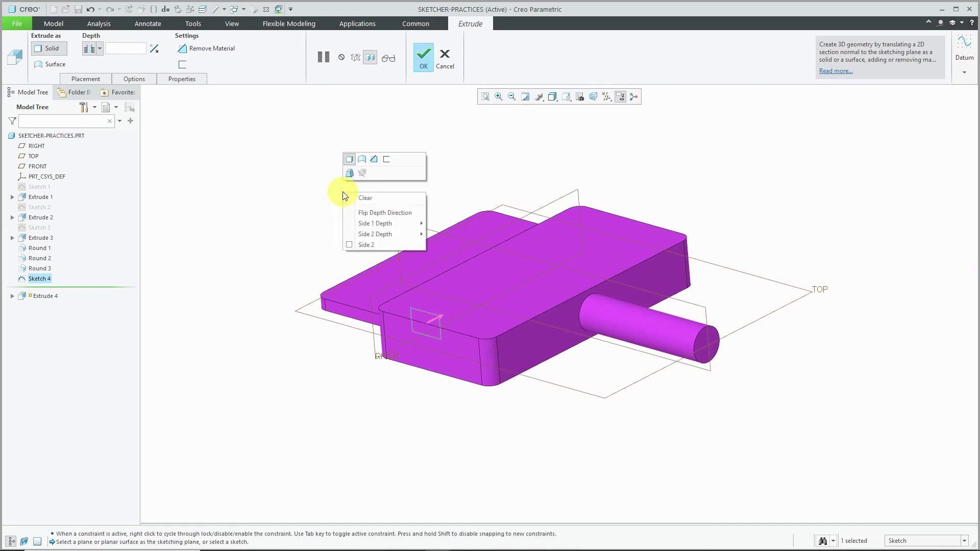
pyautogui.click(374, 159)
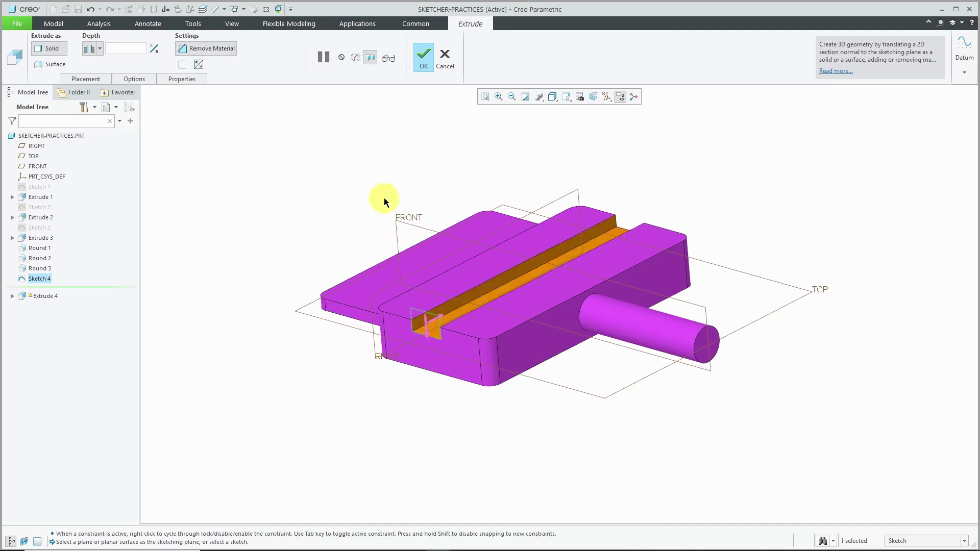
pyautogui.click(424, 55)
pyautogui.click(361, 178)
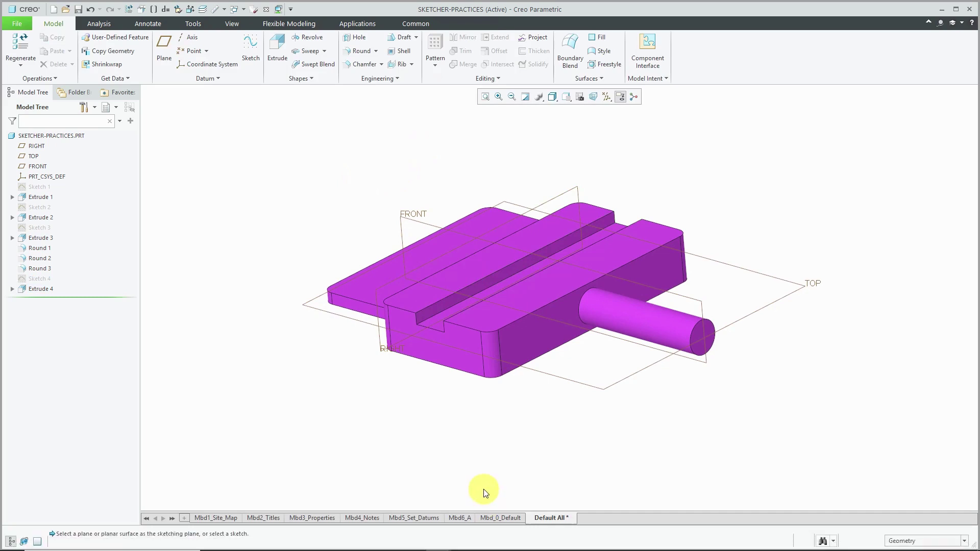
pyautogui.click(464, 362)
pyautogui.click(472, 302)
pyautogui.scroll(-2, 476, 359)
pyautogui.scroll(-2, 476, 359)
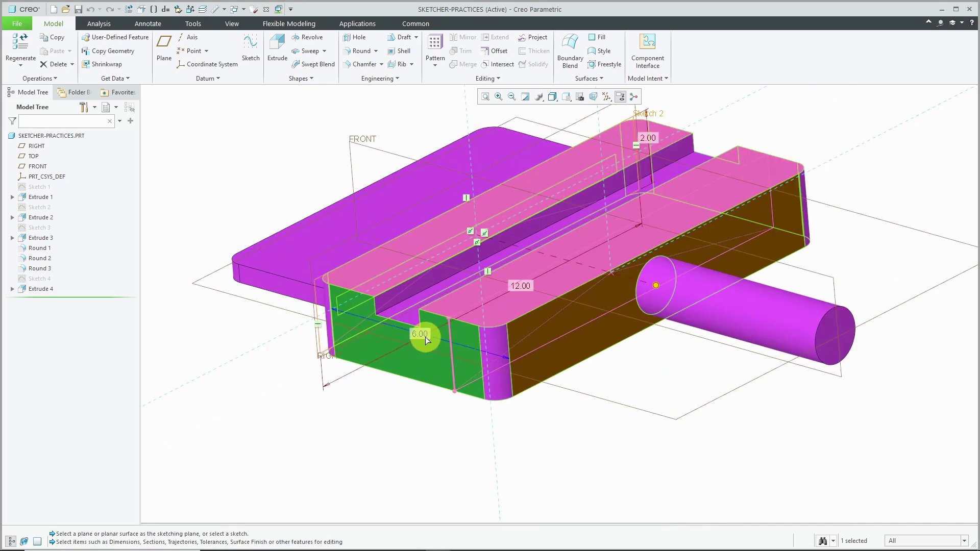
pyautogui.moveTo(466, 396); pyautogui.dragTo(474, 392, button='middle')
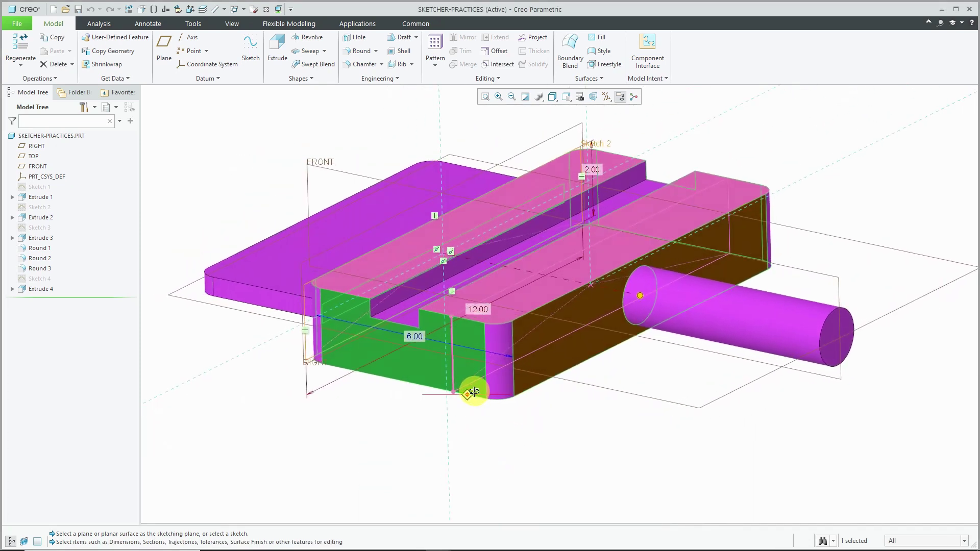
pyautogui.doubleClick(590, 168)
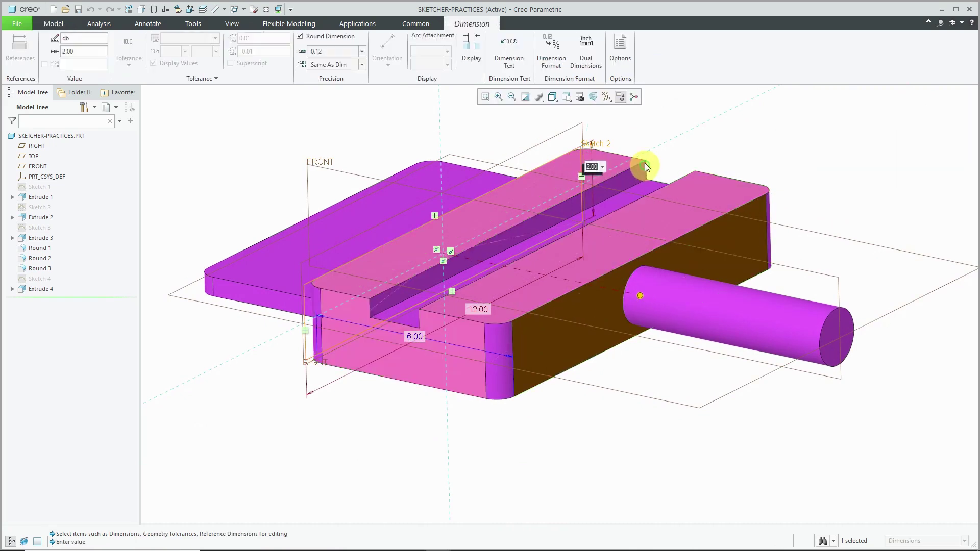
pyautogui.write('3')
pyautogui.click(631, 213)
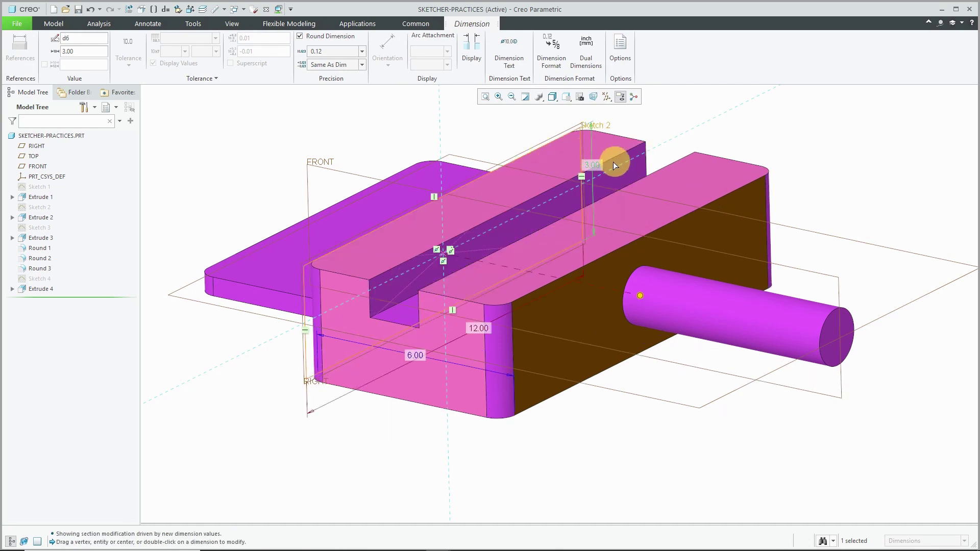
pyautogui.doubleClick(595, 166)
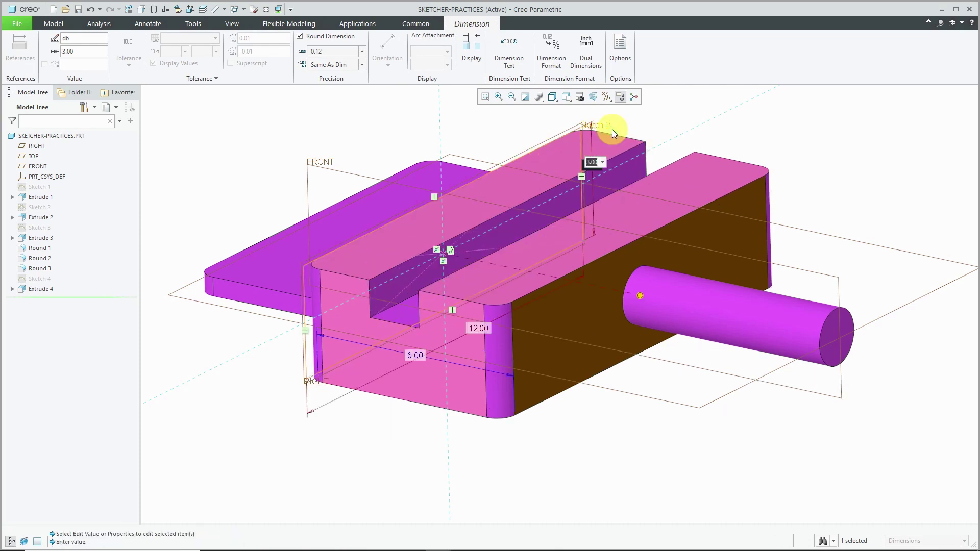
pyautogui.write('4')
pyautogui.press('Return')
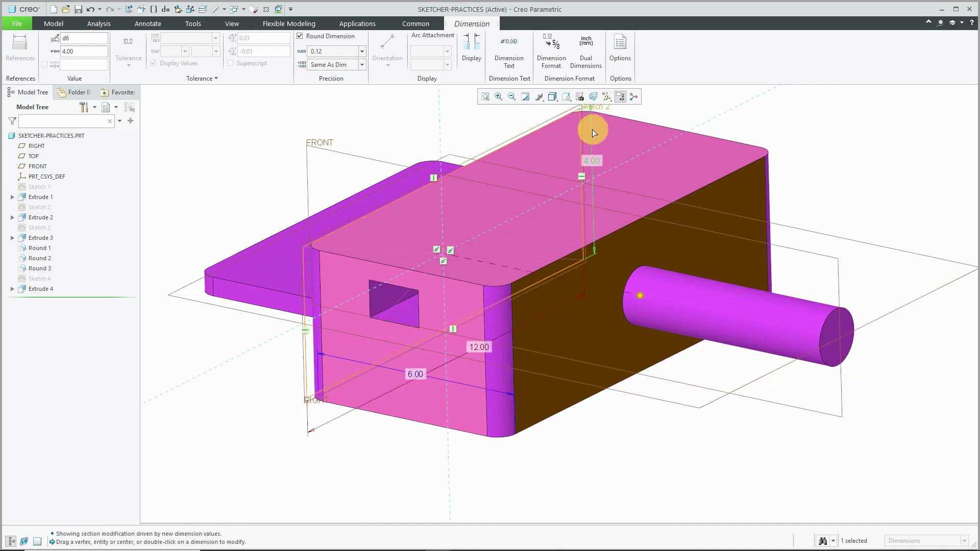
pyautogui.click(273, 152)
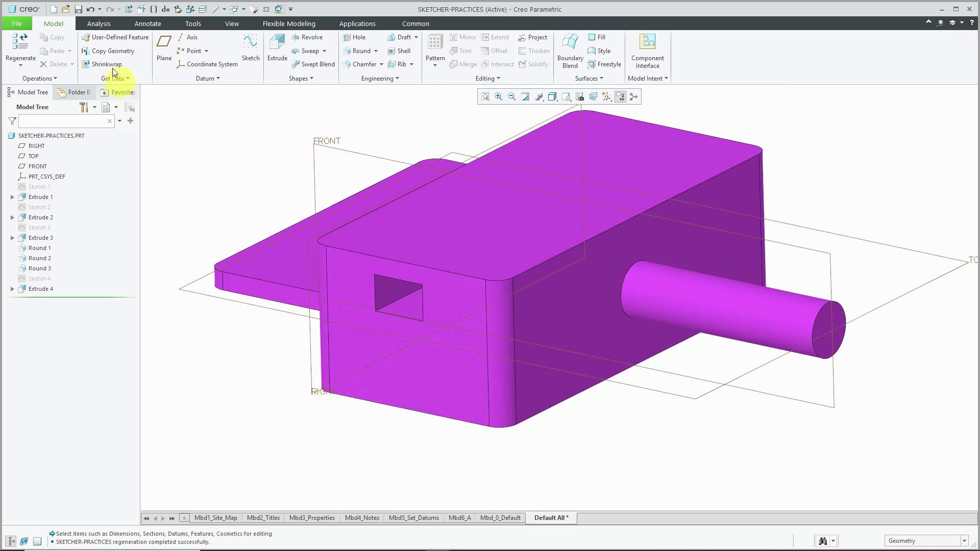
# - Undo twice, reopen Sketch 4 and delete its old rectangle and dimensions
pyautogui.click(90, 10)
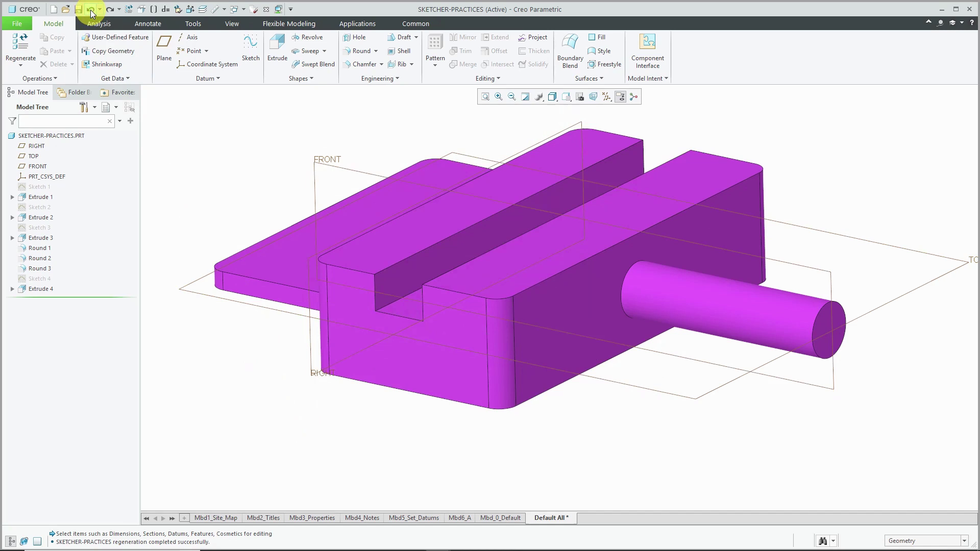
pyautogui.click(91, 10)
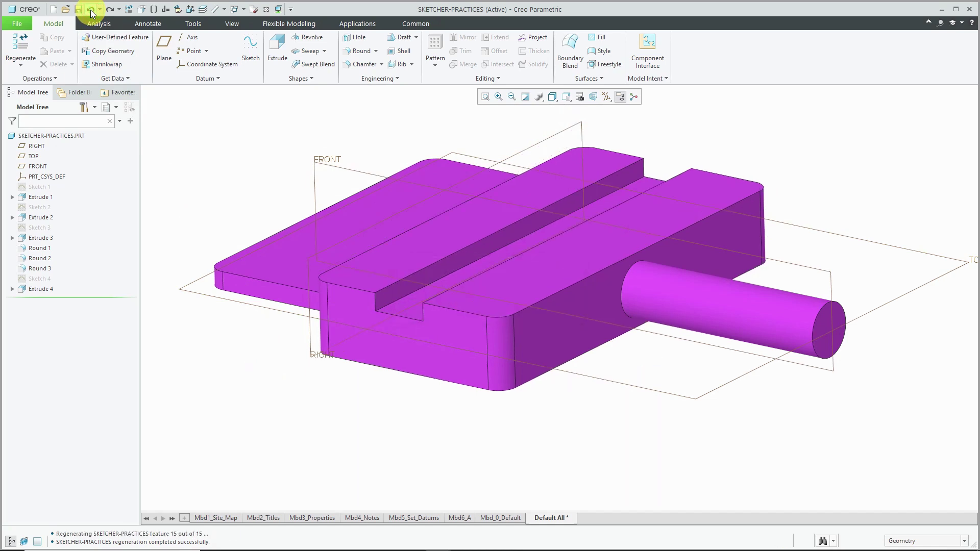
pyautogui.click(36, 280)
pyautogui.click(57, 221)
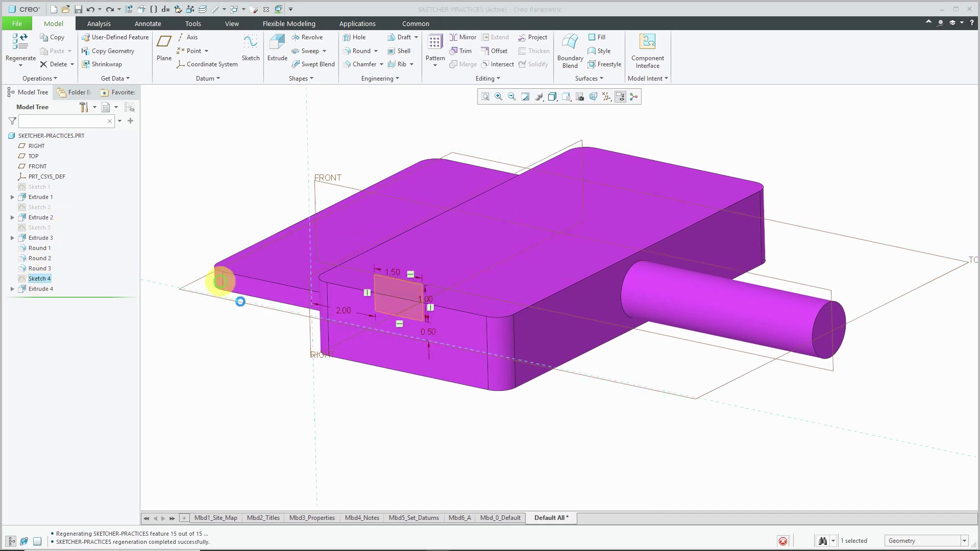
pyautogui.moveTo(443, 333); pyautogui.dragTo(490, 278, button='middle')
pyautogui.click(580, 97)
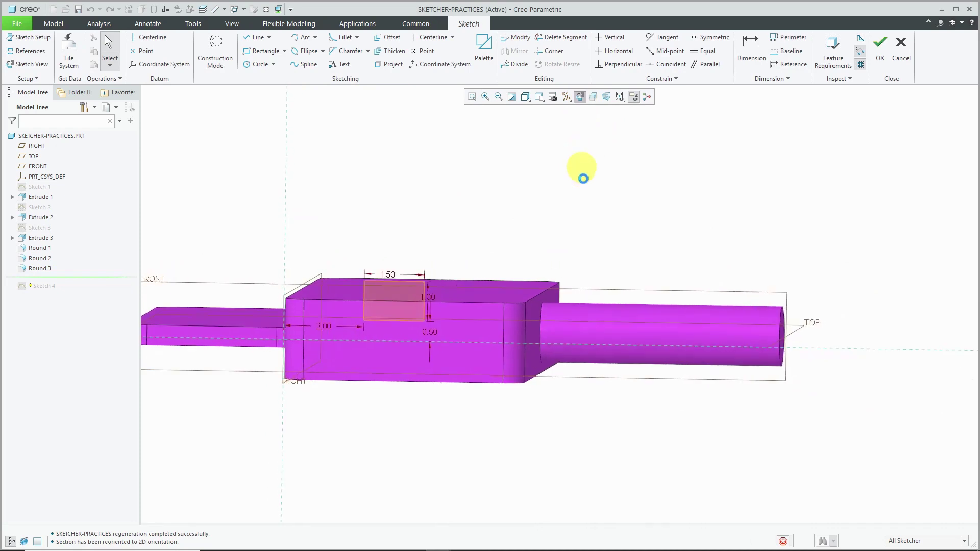
pyautogui.moveTo(373, 211)
pyautogui.mouseDown()
pyautogui.moveTo(430, 291)
pyautogui.moveTo(542, 333)
pyautogui.mouseUp()
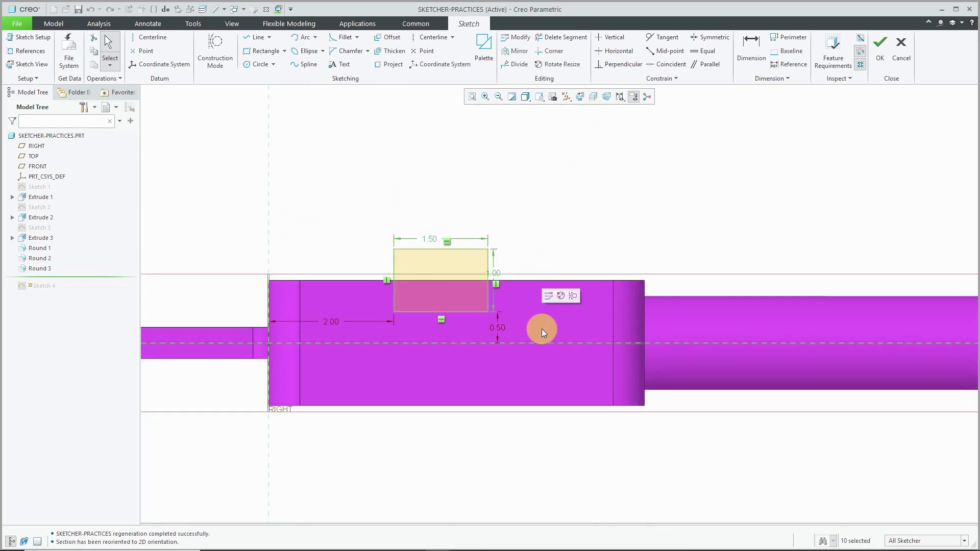
pyautogui.press('Delete')
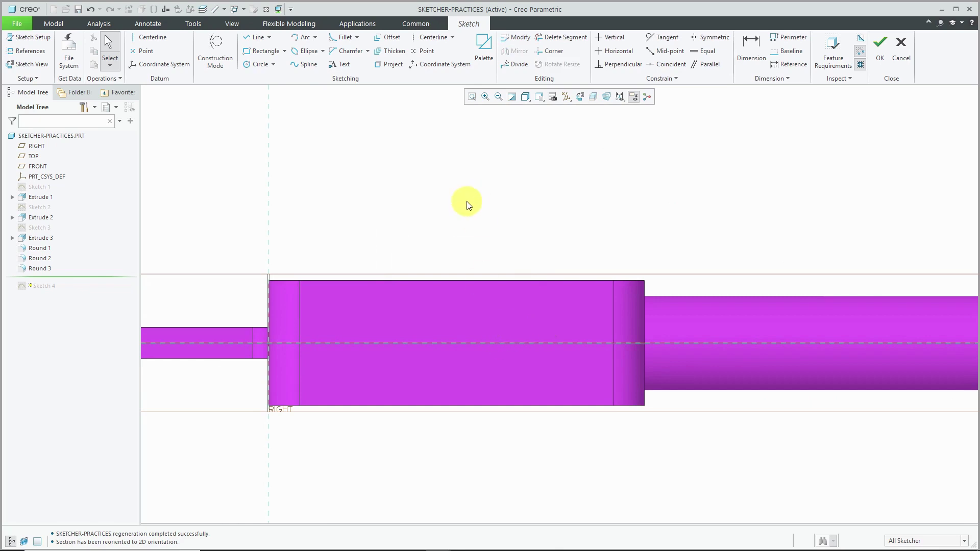
# - Add the block's top surface as a sketch reference
pyautogui.rightClick(468, 204)
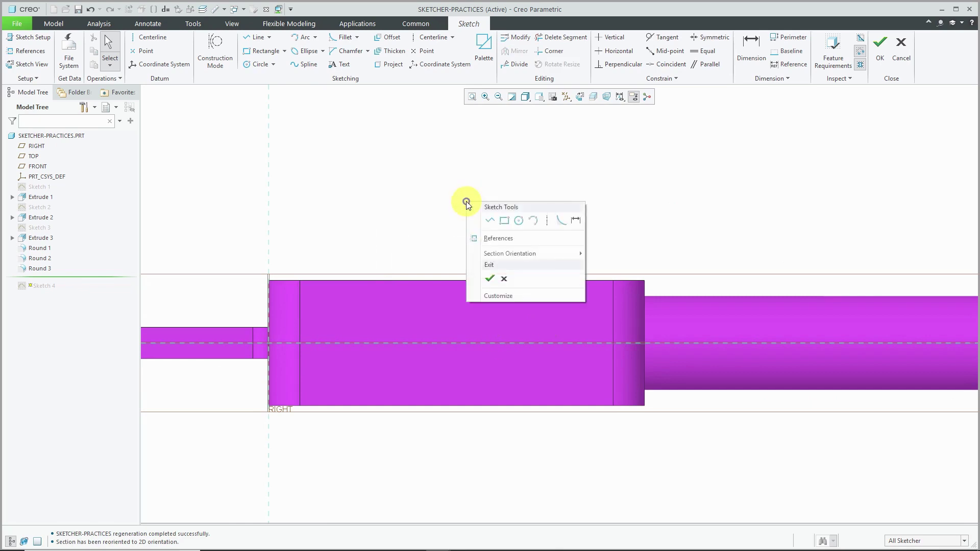
pyautogui.click(502, 238)
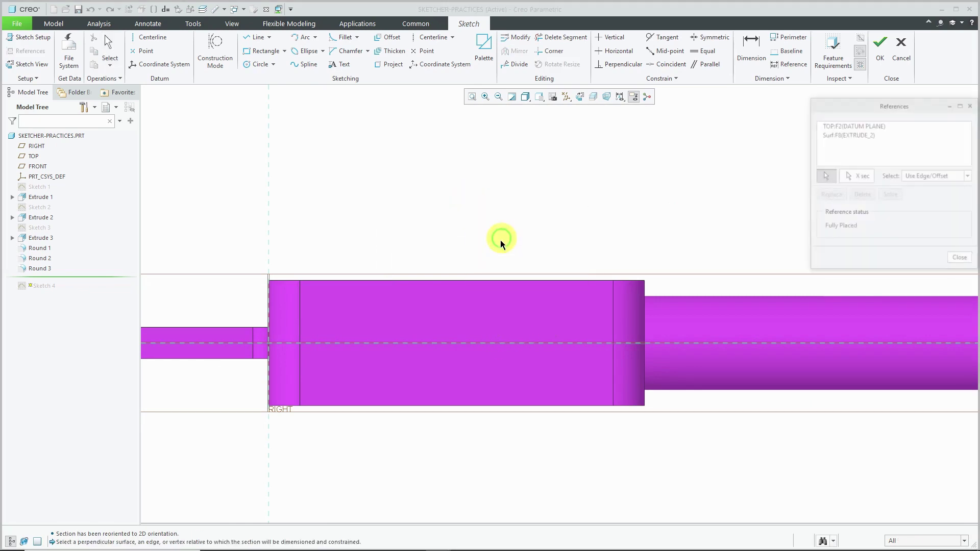
pyautogui.click(481, 280)
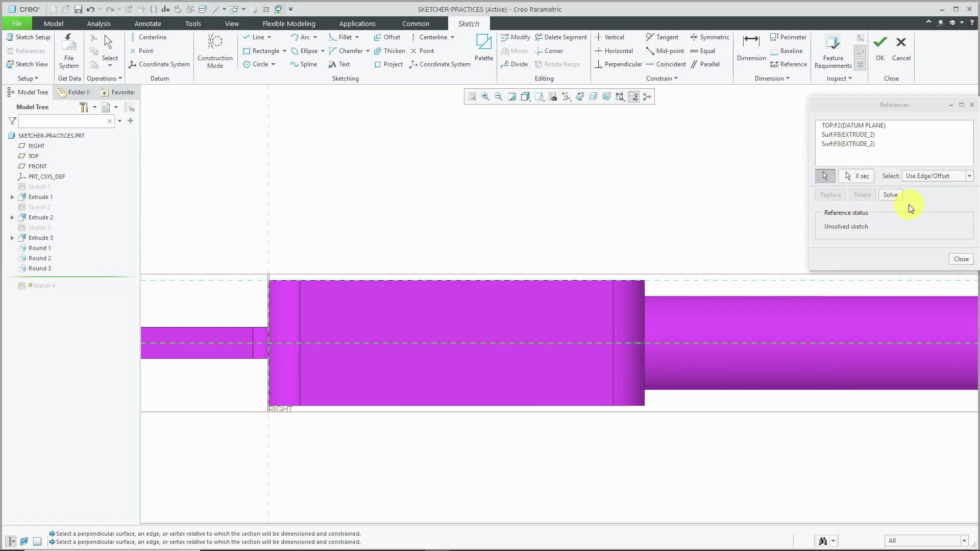
pyautogui.click(957, 259)
# - Draw a rectangle on the block's top edge and set its width to 1.50
pyautogui.click(268, 51)
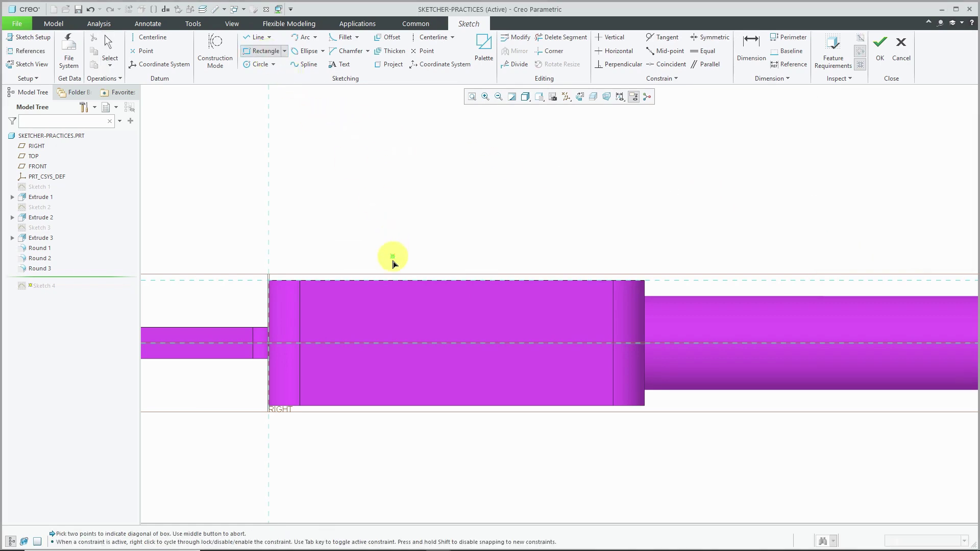
pyautogui.click(397, 289)
pyautogui.click(486, 311)
pyautogui.middleClick(541, 235)
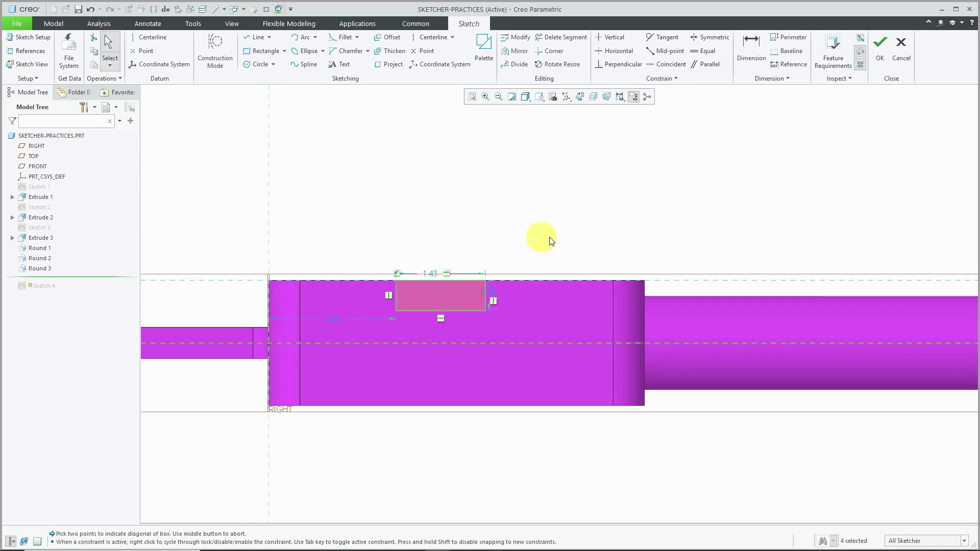
pyautogui.doubleClick(435, 275)
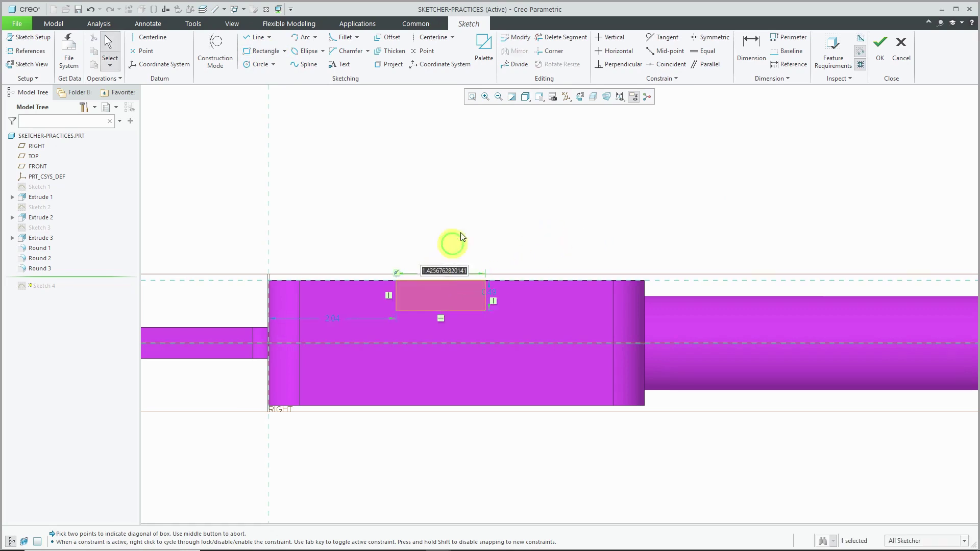
pyautogui.write('1.5')
pyautogui.press('Return')
# - Change the rectangle's offset to 2.00 and add a 0.50 vertical dimension
pyautogui.doubleClick(332, 319)
pyautogui.write('2')
pyautogui.press('Return')
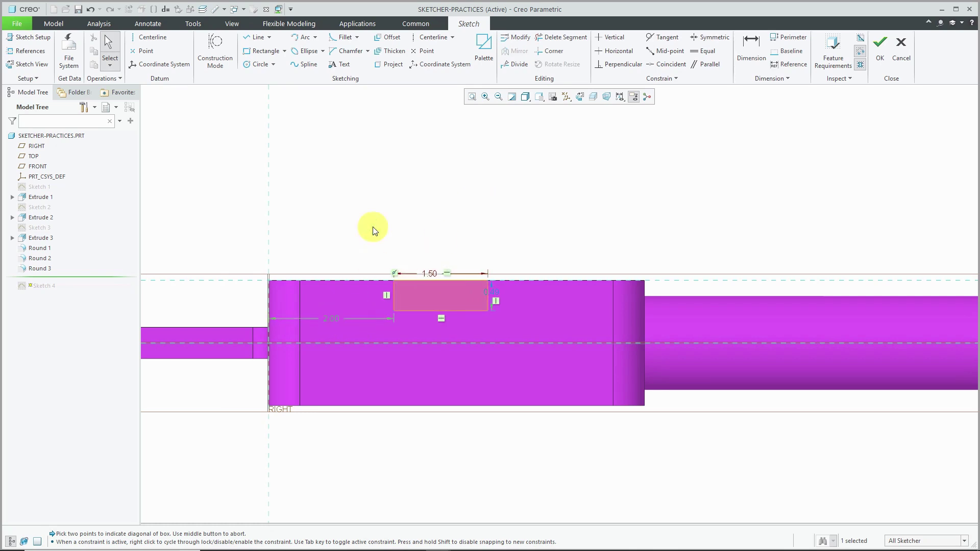
pyautogui.click(751, 51)
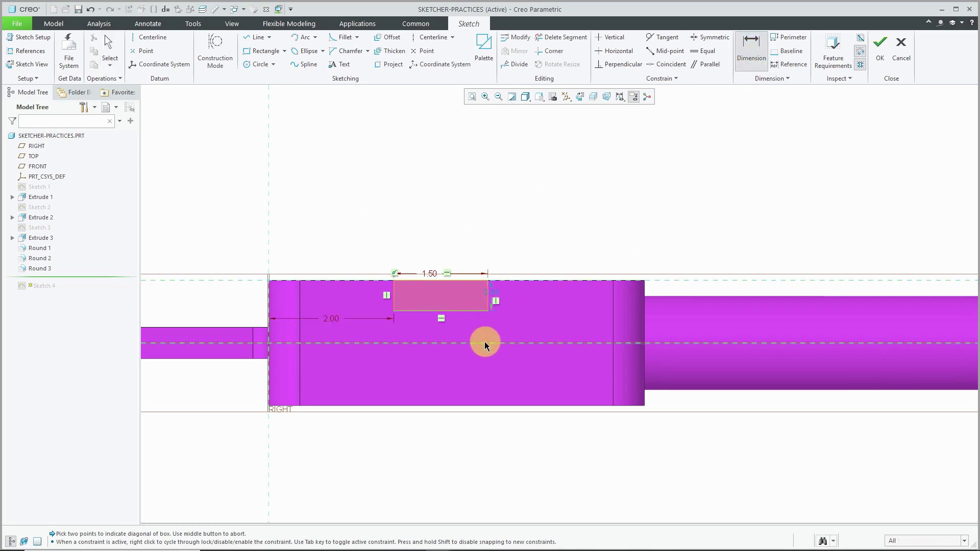
pyautogui.middleClick(528, 330)
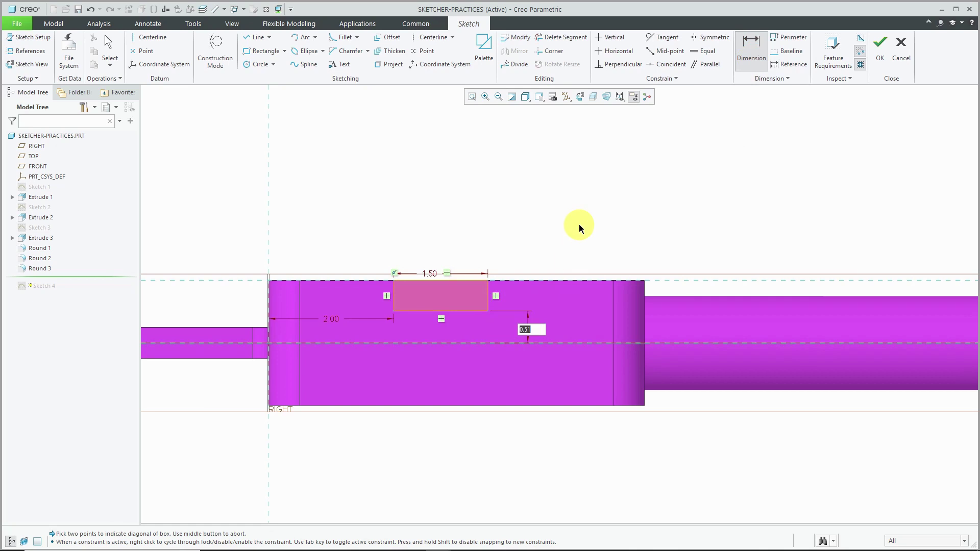
pyautogui.write('0.5')
pyautogui.press('Return')
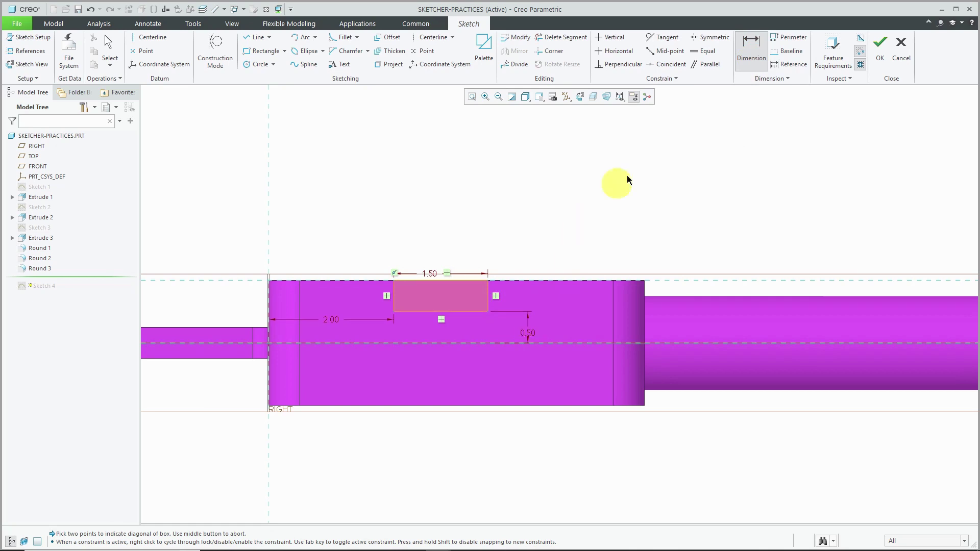
# - Finish the notch sketch and show Extrude 2's dimensions in a 3-D view
pyautogui.click(879, 50)
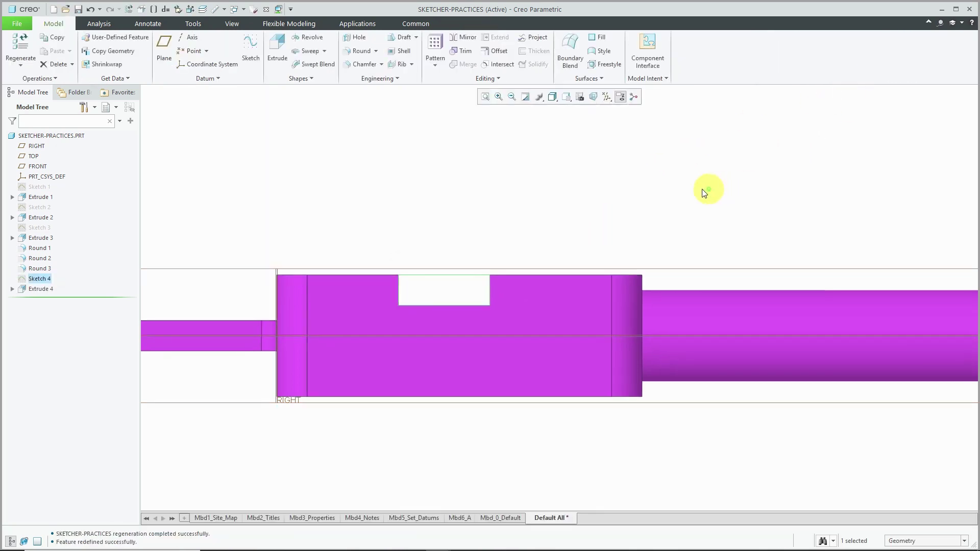
pyautogui.scroll(-3, 468, 289)
pyautogui.moveTo(468, 289); pyautogui.dragTo(435, 320, button='middle')
pyautogui.click(502, 324)
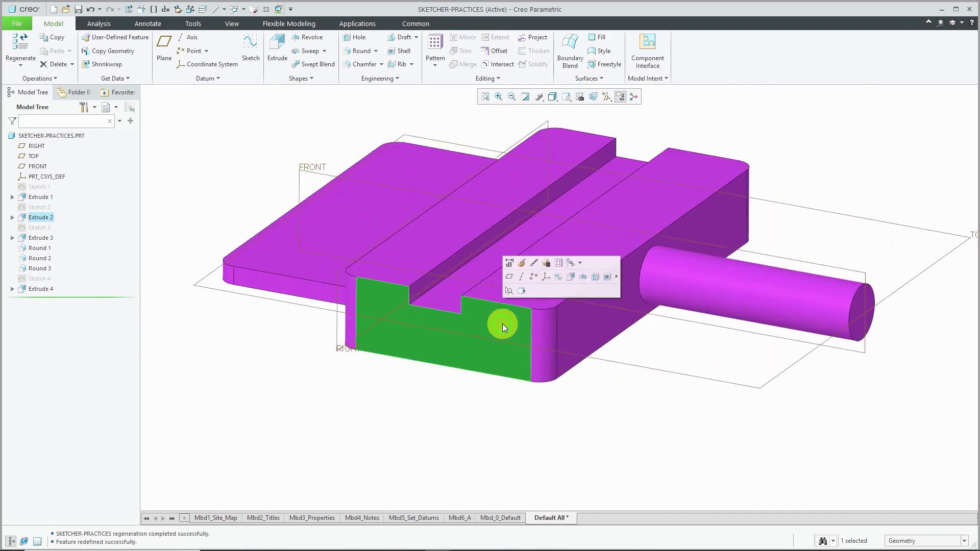
pyautogui.click(509, 263)
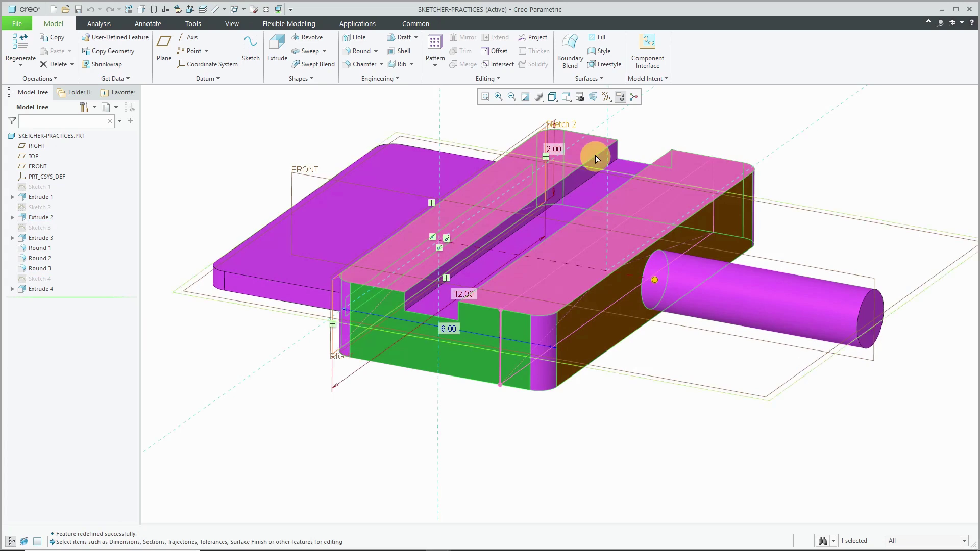
# - Change Extrude 2's 2.00 height to 4.00 and regenerate the part
pyautogui.doubleClick(554, 150)
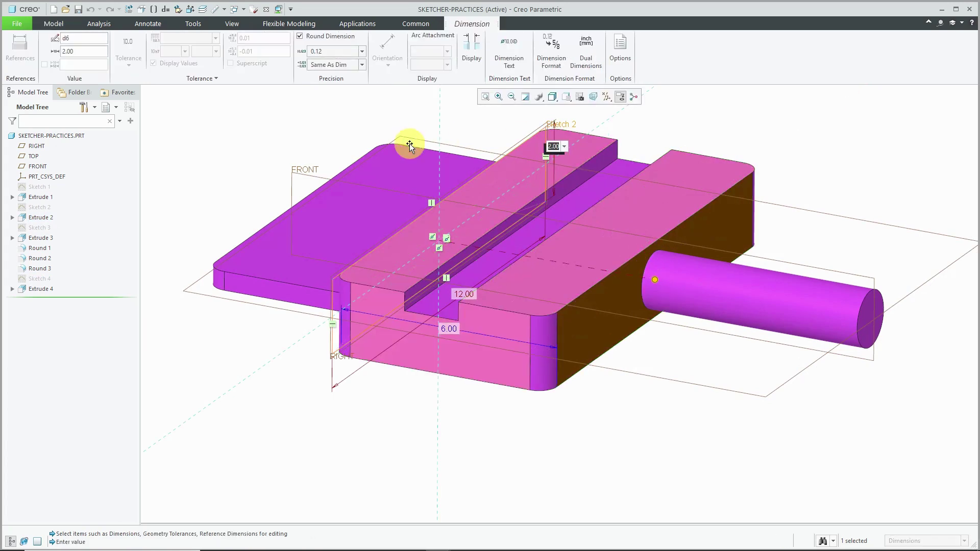
pyautogui.write('4')
pyautogui.press('Return')
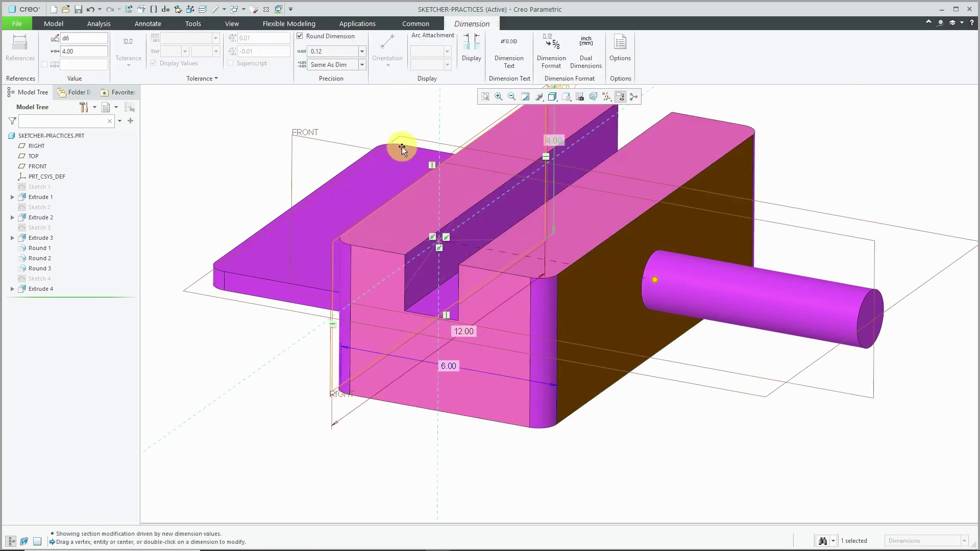
pyautogui.click(805, 117)
pyautogui.moveTo(737, 193)
pyautogui.mouseDown(button='middle')
pyautogui.moveTo(756, 166)
pyautogui.moveTo(743, 192)
pyautogui.mouseUp(button='middle')
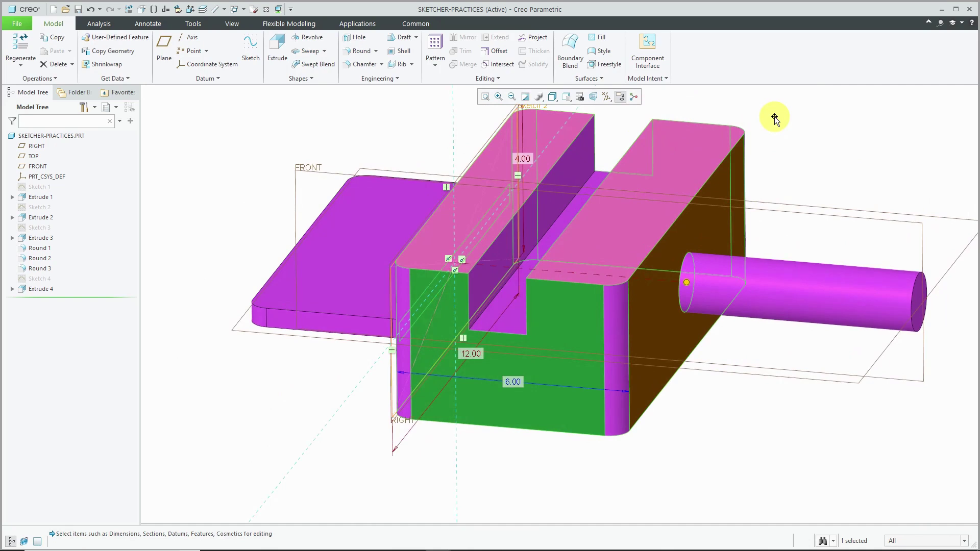
pyautogui.click(261, 129)
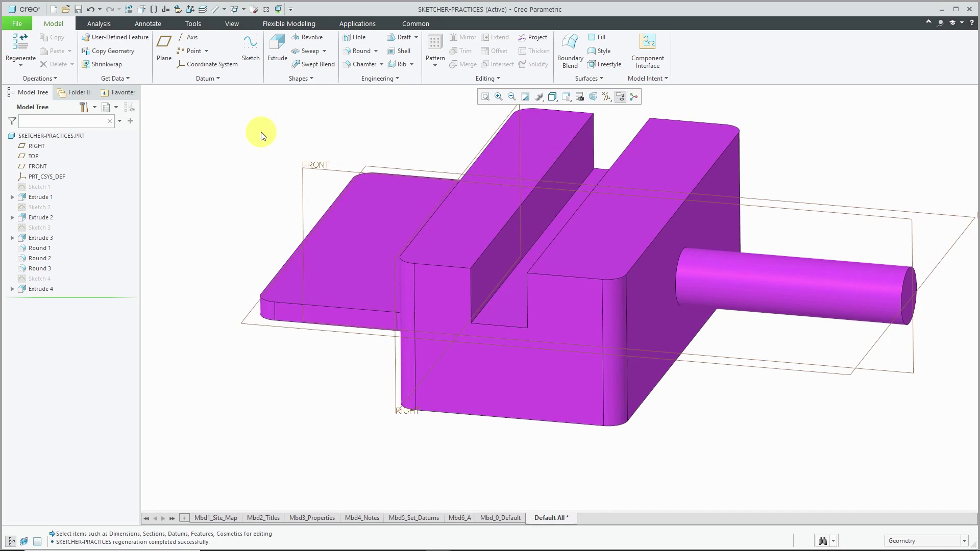
# - Reset to the standard view and set up Sketch 5 on FRONT, oriented Top to the cylinder's end face
pyautogui.hotkey('ctrl', 'd')
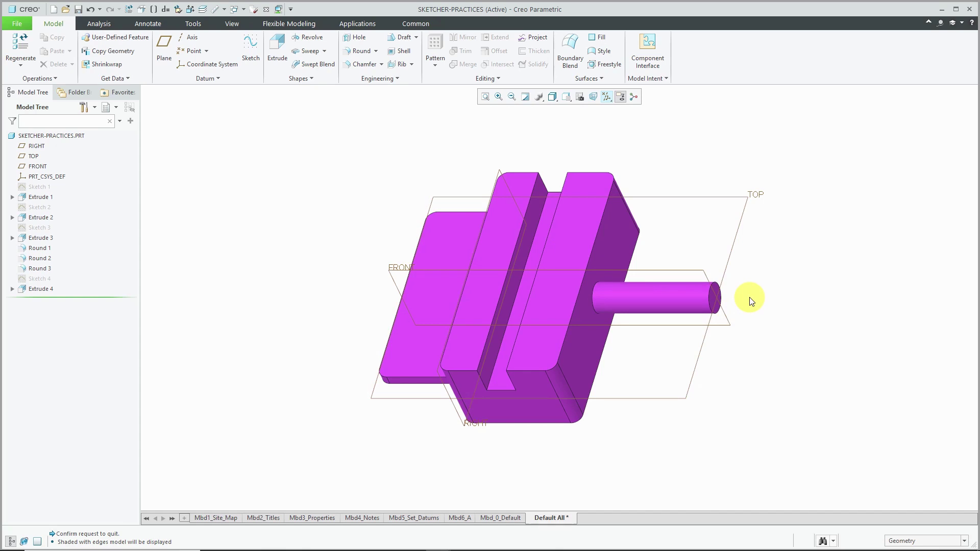
pyautogui.click(247, 56)
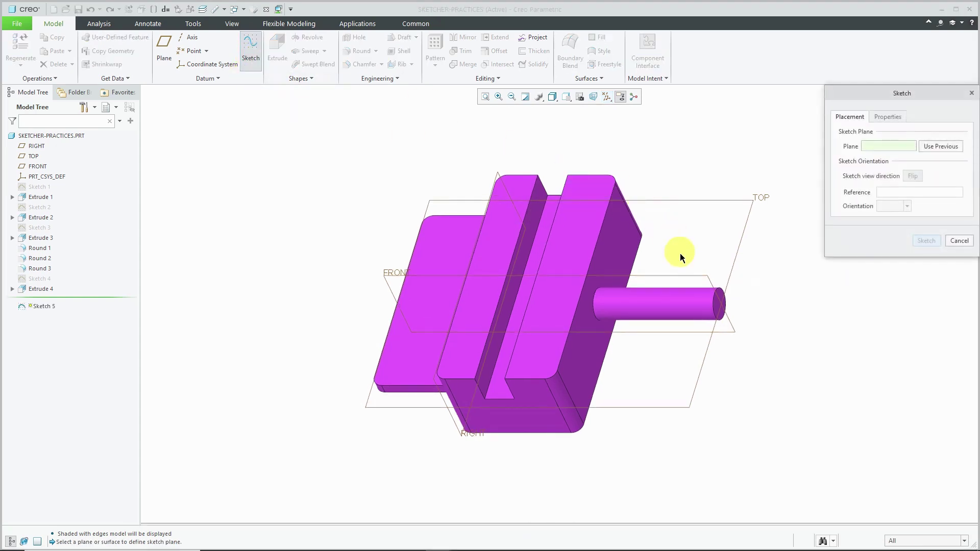
pyautogui.click(686, 280)
pyautogui.scroll(-3, 785, 304)
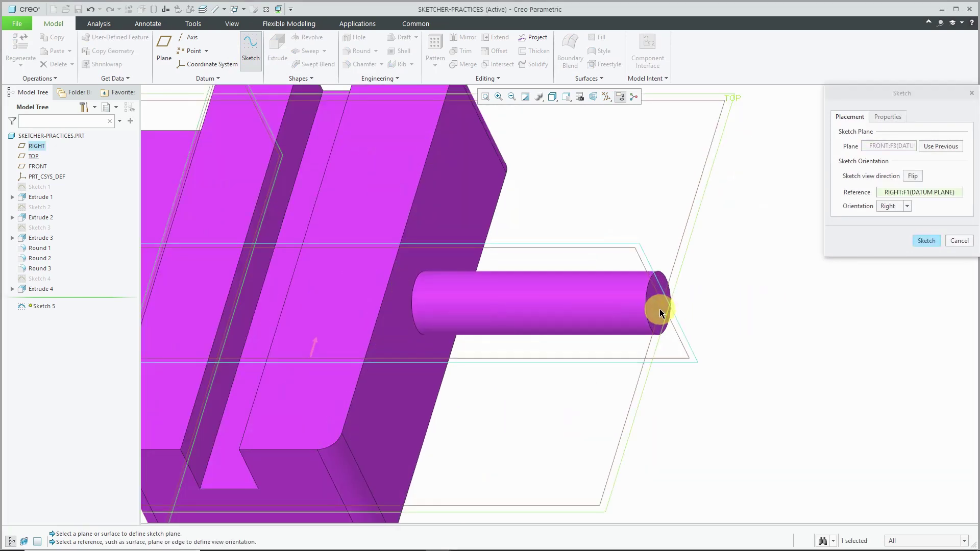
pyautogui.click(657, 310)
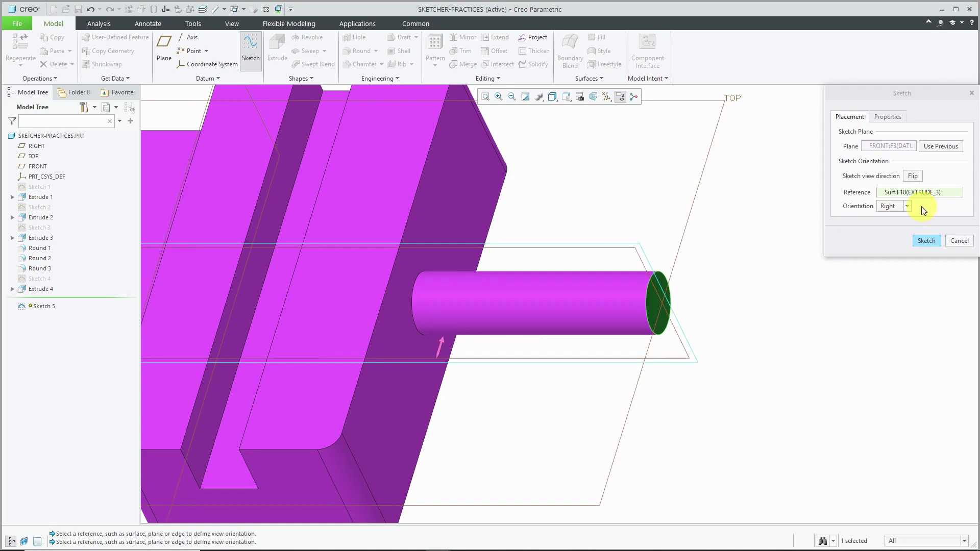
pyautogui.click(909, 207)
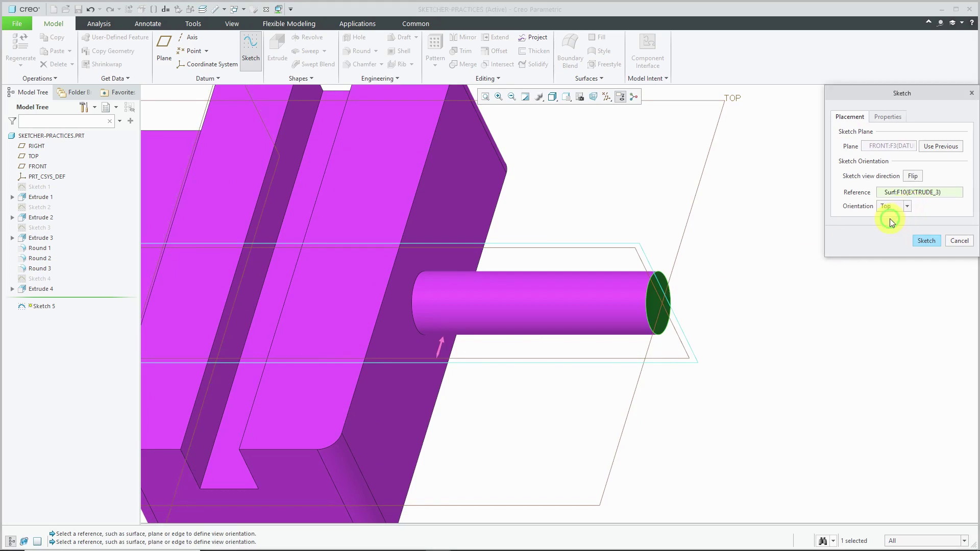
# - Enter sketch mode facing the plane straight on, with datum planes hidden
pyautogui.click(927, 240)
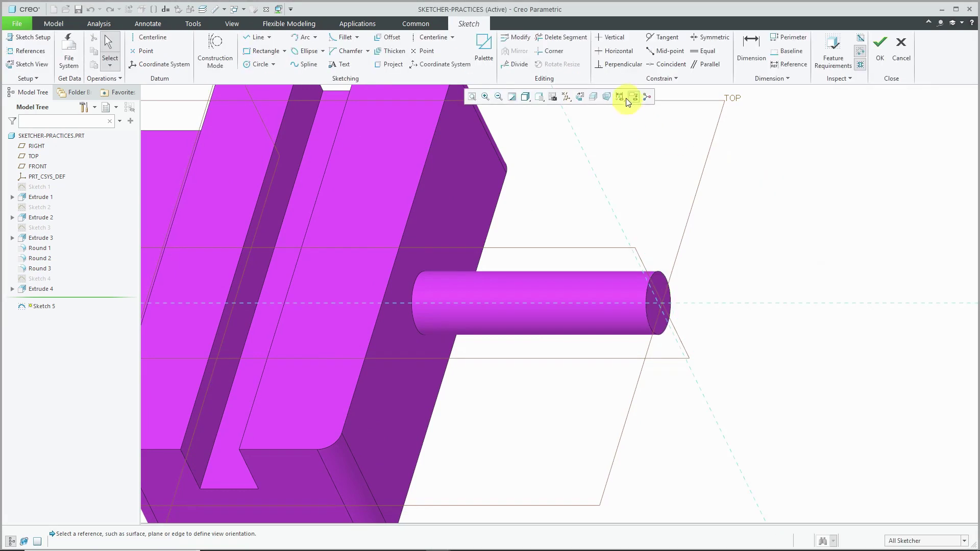
pyautogui.click(580, 97)
pyautogui.click(571, 98)
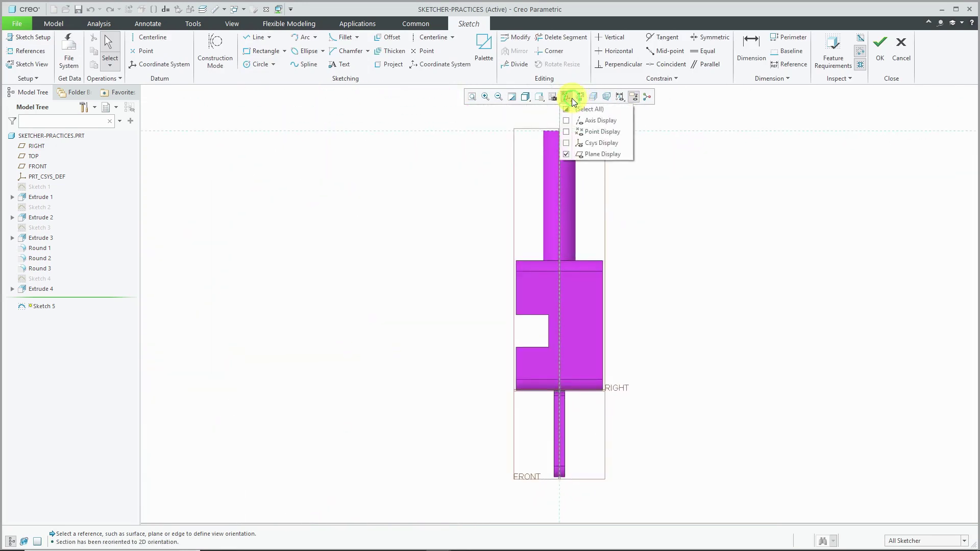
pyautogui.click(598, 153)
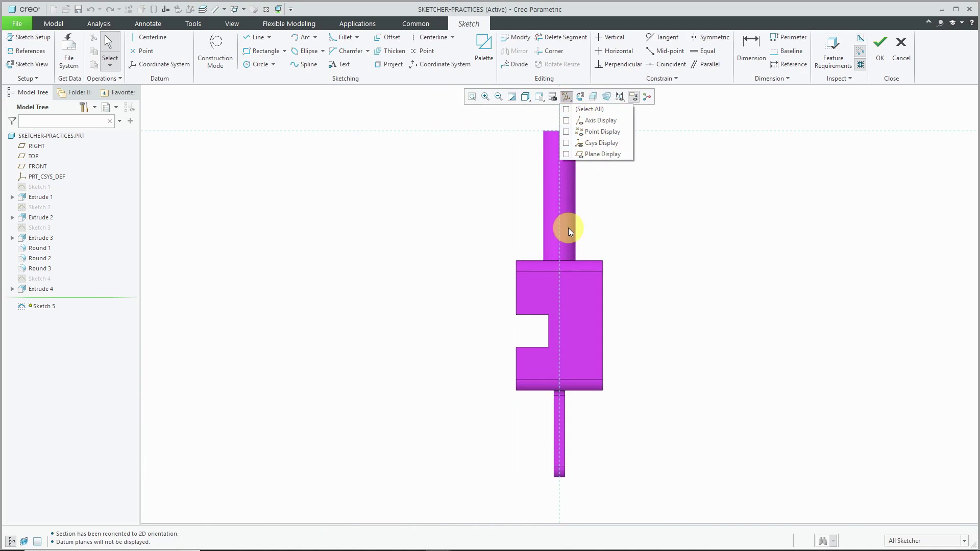
pyautogui.scroll(3, 597, 170)
pyautogui.scroll(3, 588, 143)
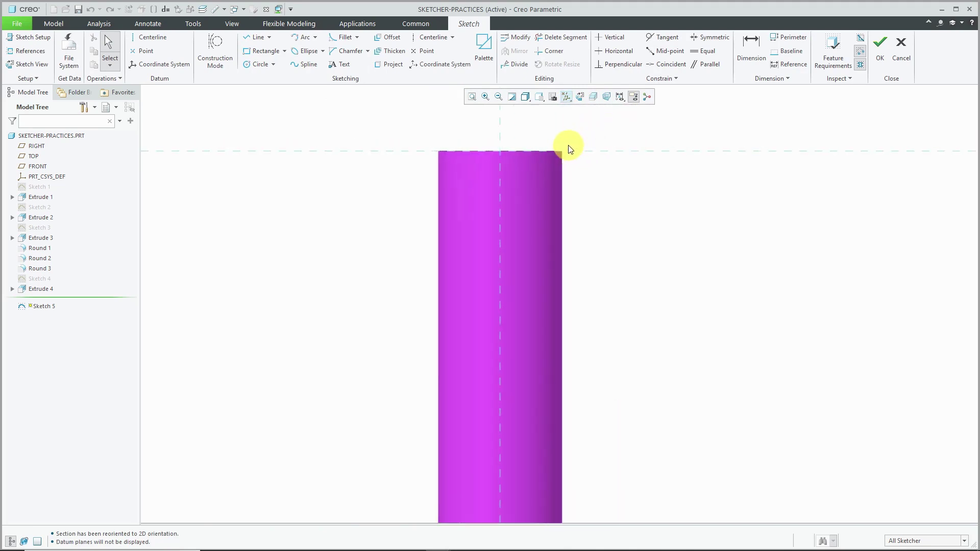
# - Add the upper cylinder's right edge as a sketch reference and solve
pyautogui.rightClick(642, 203)
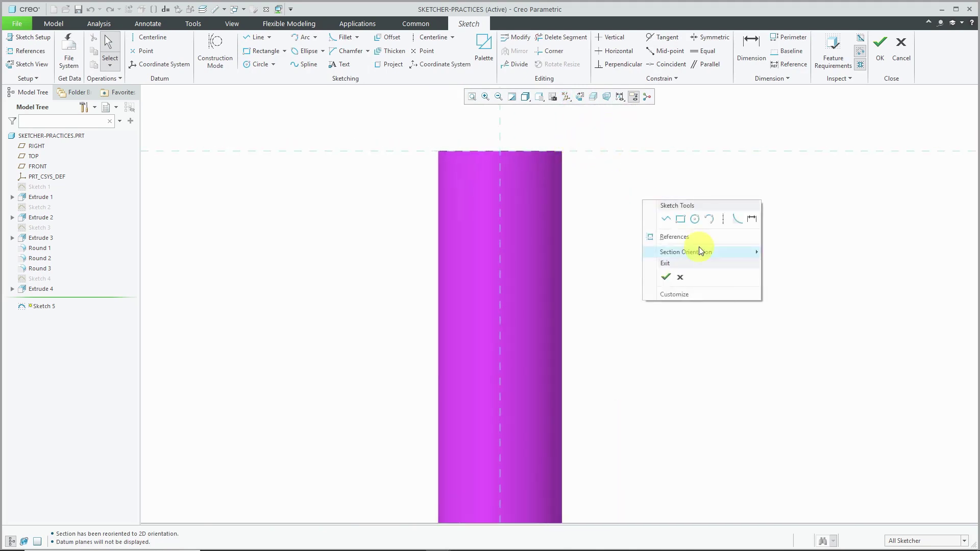
pyautogui.click(689, 237)
pyautogui.click(564, 211)
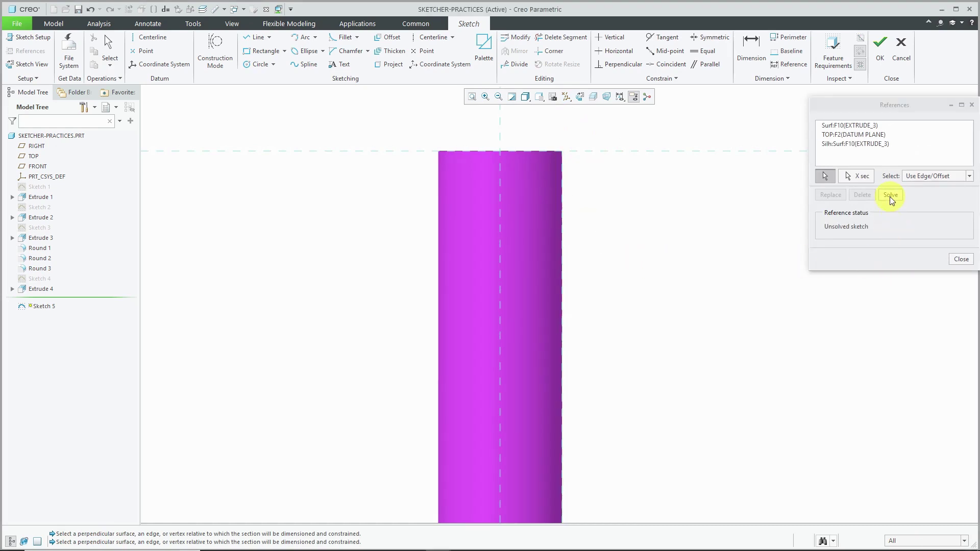
pyautogui.click(891, 195)
pyautogui.click(961, 259)
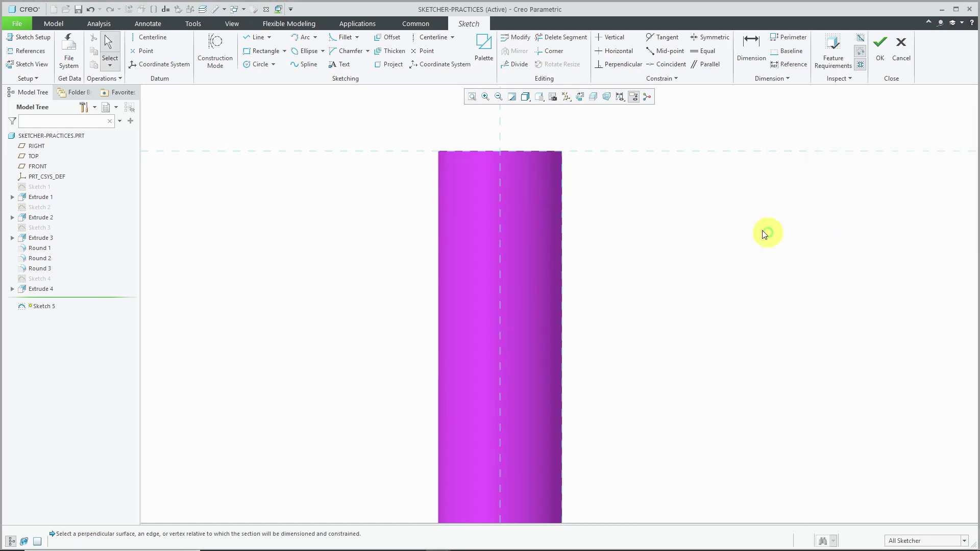
# - Draw a rectangle from the cylinder's top-right corner and set its height to 1.00
pyautogui.rightClick(754, 230)
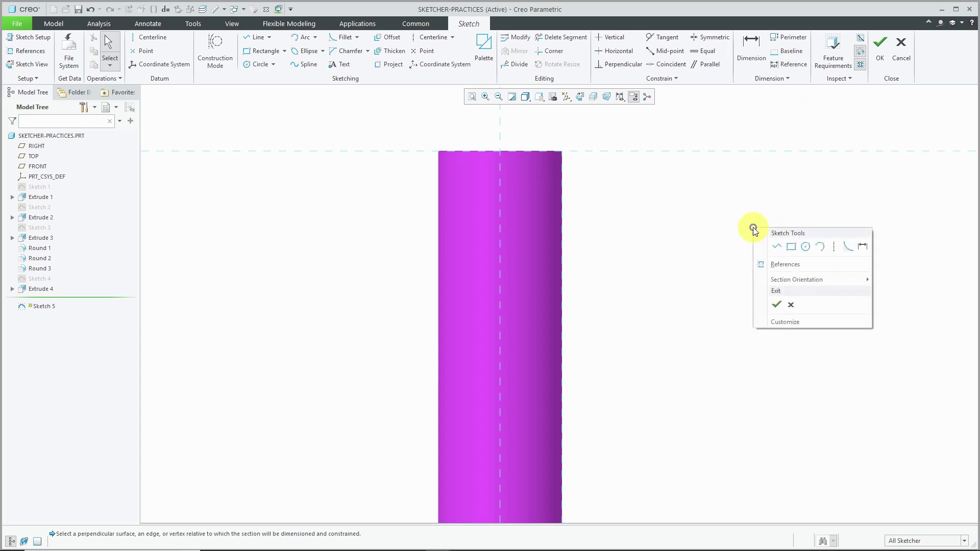
pyautogui.click(791, 247)
pyautogui.click(565, 154)
pyautogui.click(532, 236)
pyautogui.middleClick(626, 237)
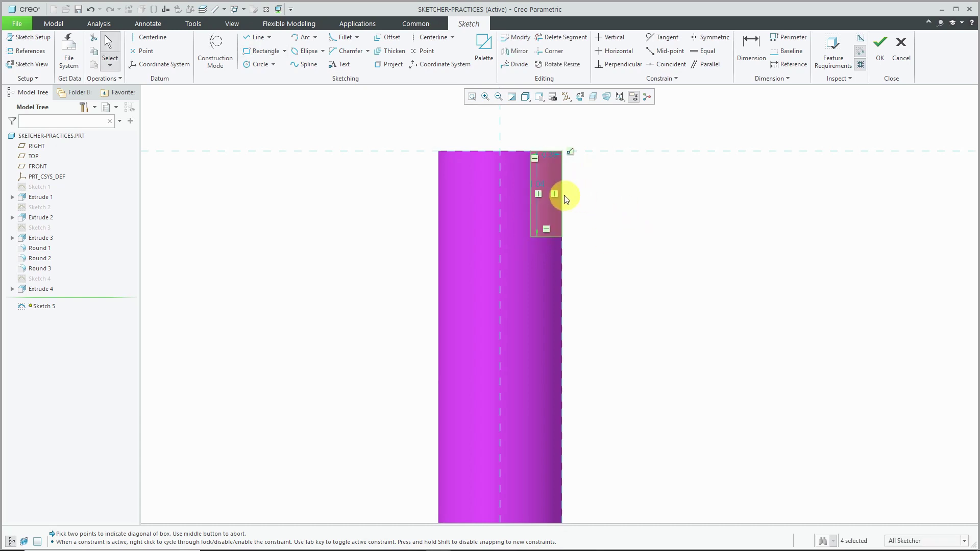
pyautogui.doubleClick(541, 184)
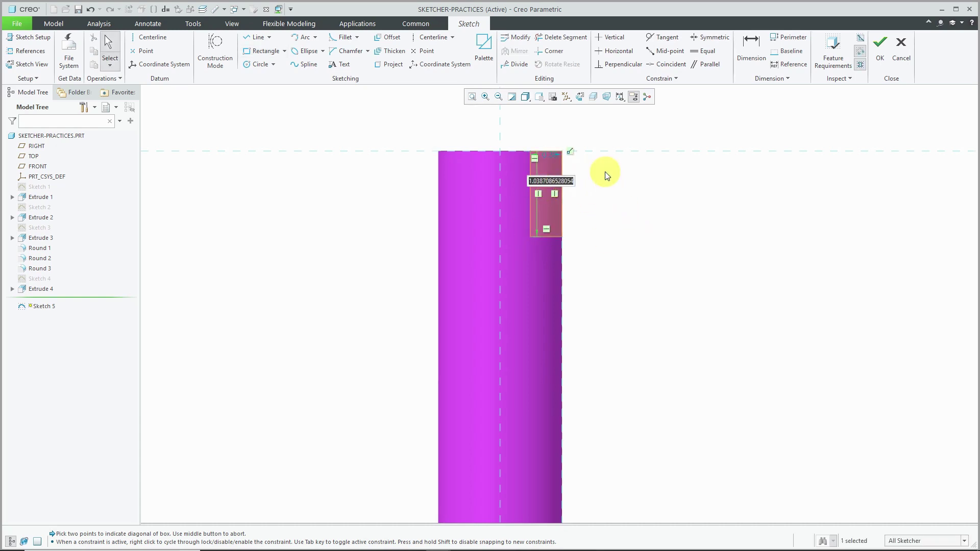
pyautogui.write('1')
pyautogui.press('Return')
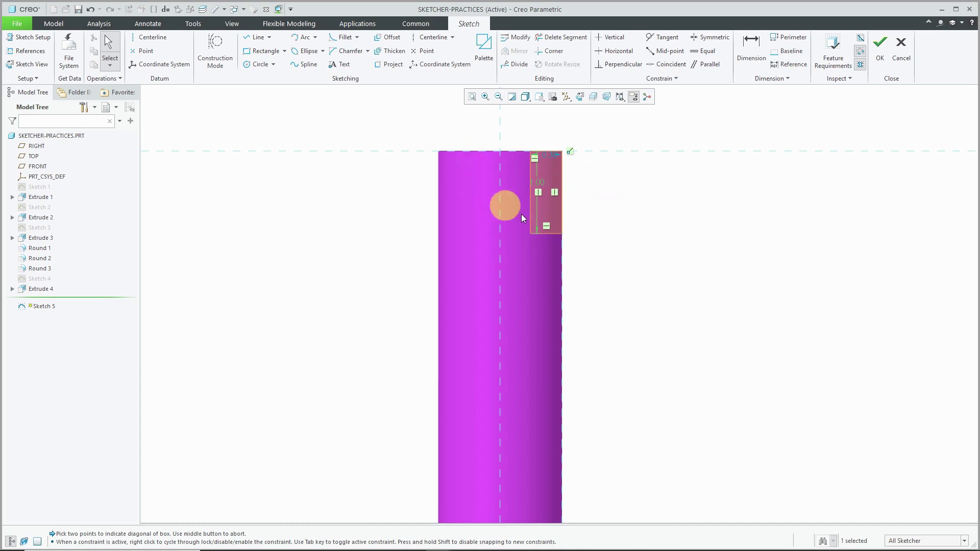
# - Dimension the rectangle's left edge 0.25 from the axis
pyautogui.moveTo(558, 213)
pyautogui.keyDown('shift'); pyautogui.mouseDown(button='middle')
pyautogui.moveTo(531, 324)
pyautogui.moveTo(526, 142)
pyautogui.mouseUp(button='middle'); pyautogui.keyUp('shift')
pyautogui.scroll(-1, 526, 142)
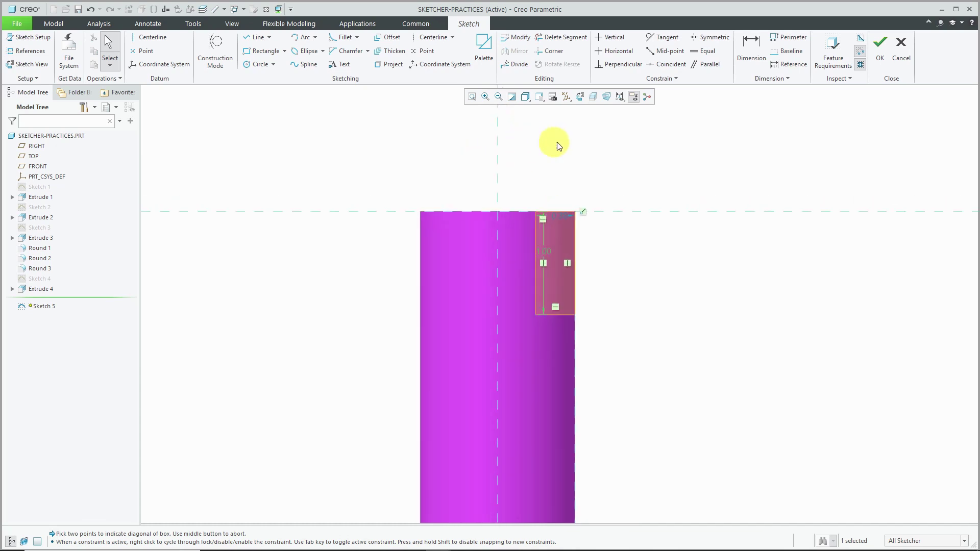
pyautogui.click(750, 60)
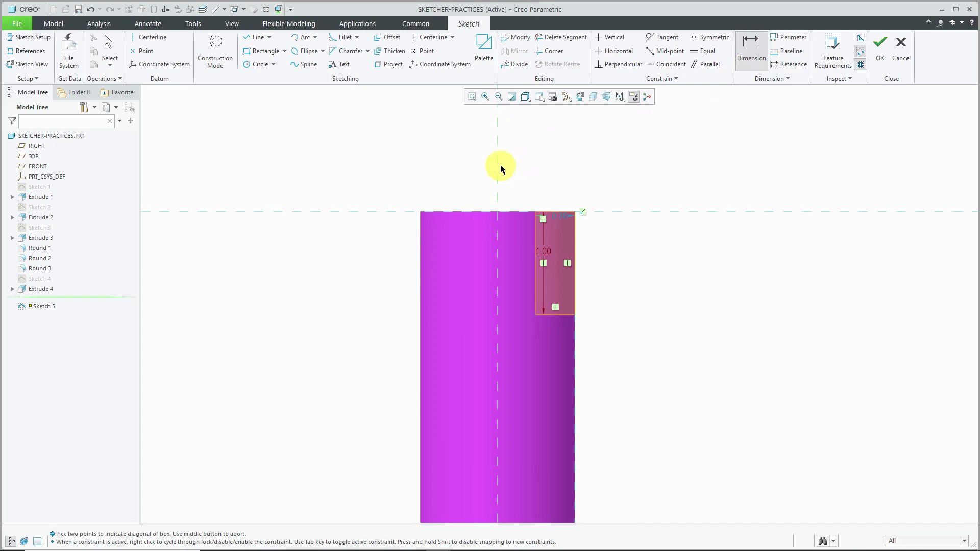
pyautogui.click(536, 228)
pyautogui.middleClick(573, 162)
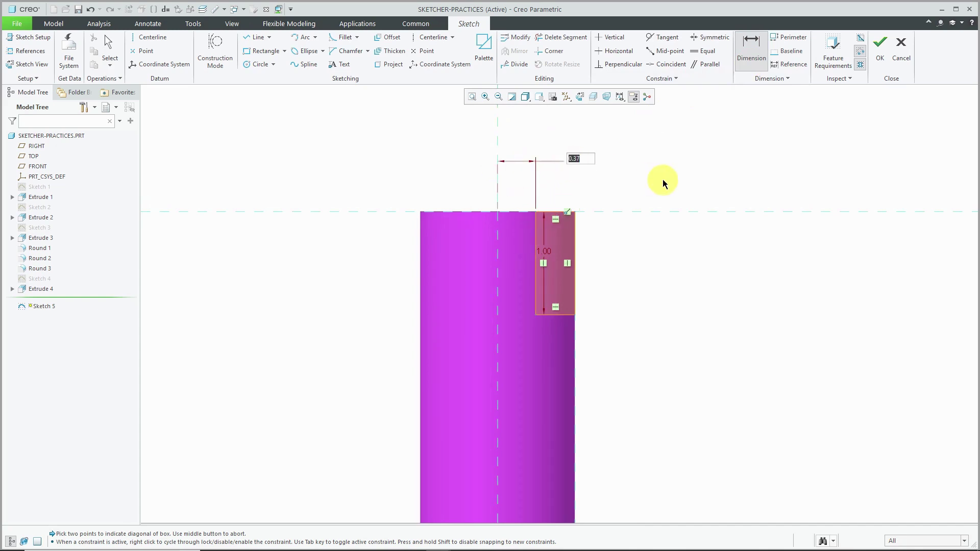
pyautogui.write('0.25')
pyautogui.press('Return')
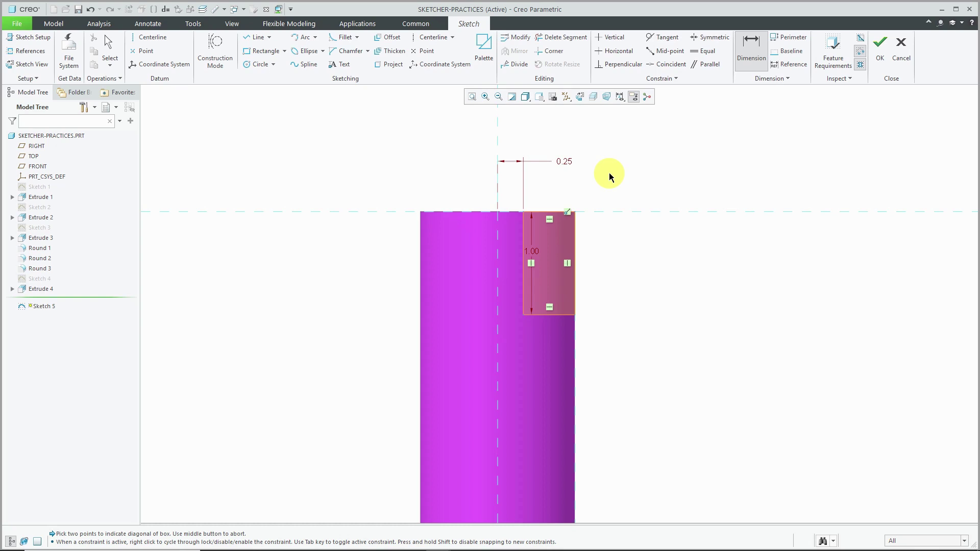
pyautogui.middleClick(611, 177)
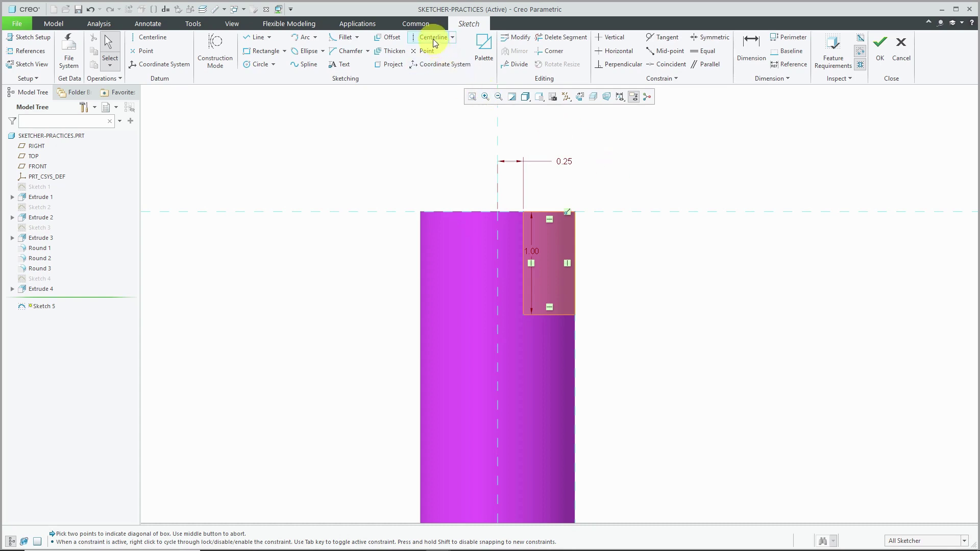
# - Draw a vertical centreline on the axis
pyautogui.click(432, 38)
pyautogui.click(499, 135)
pyautogui.middleClick(628, 158)
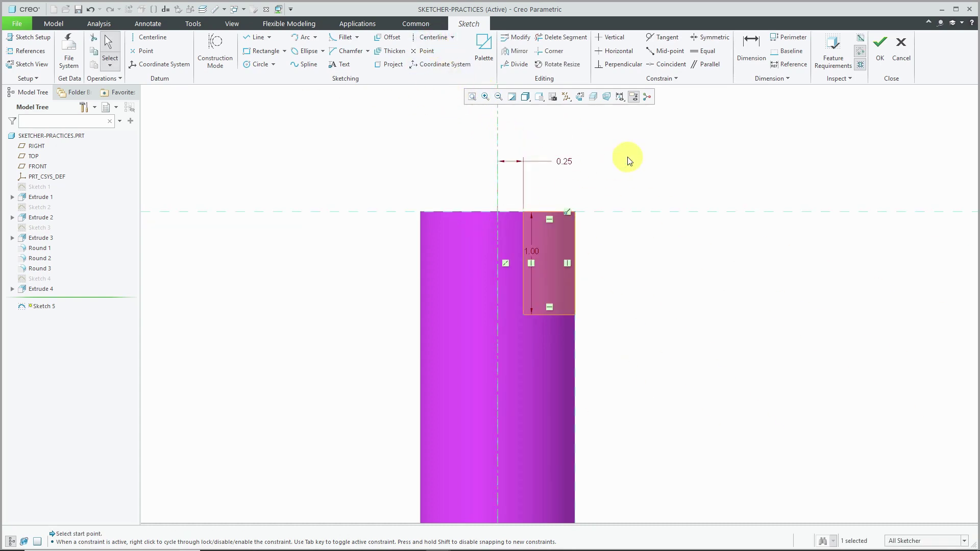
# - Dimension the rectangle's left edge as a 0.60 diameter about the centreline, deleting the 0.25 dimension
pyautogui.click(753, 57)
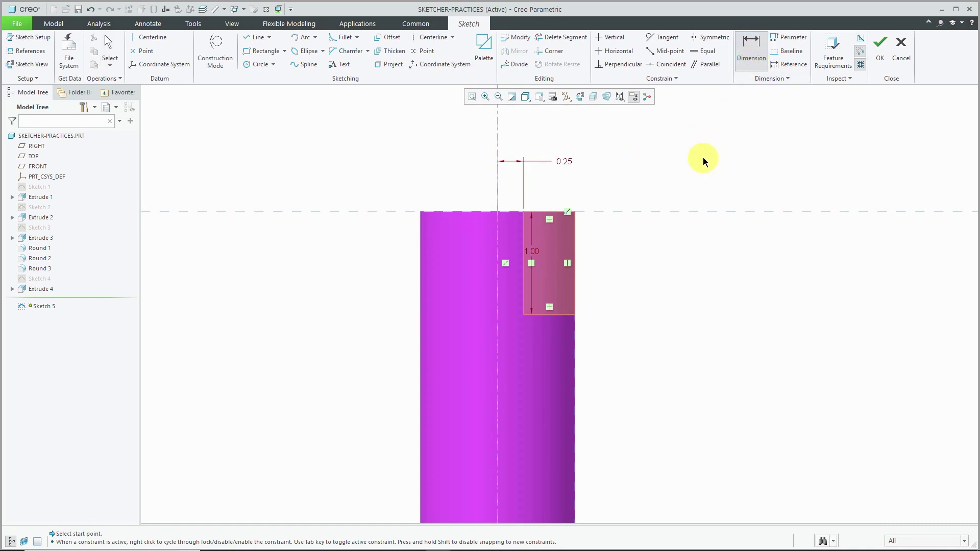
pyautogui.click(504, 197)
pyautogui.click(524, 238)
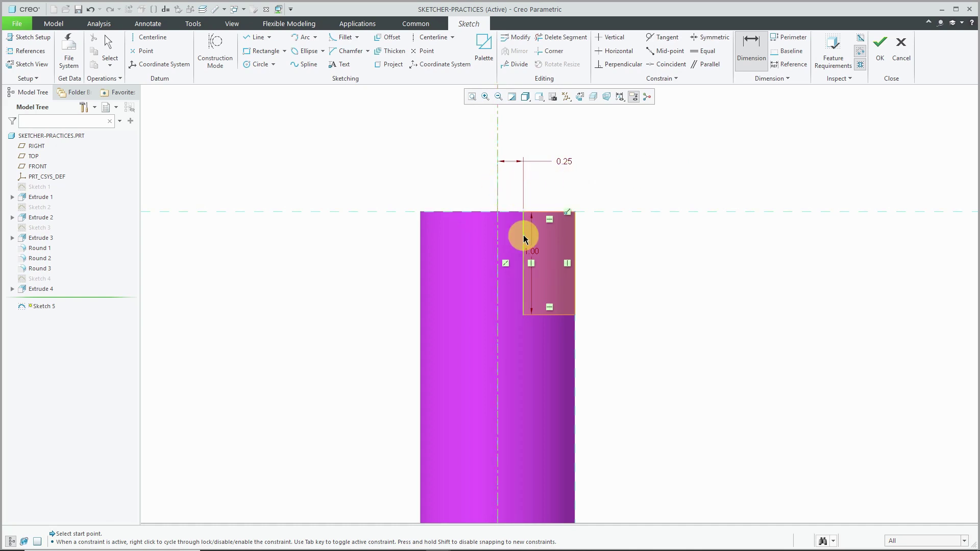
pyautogui.click(499, 190)
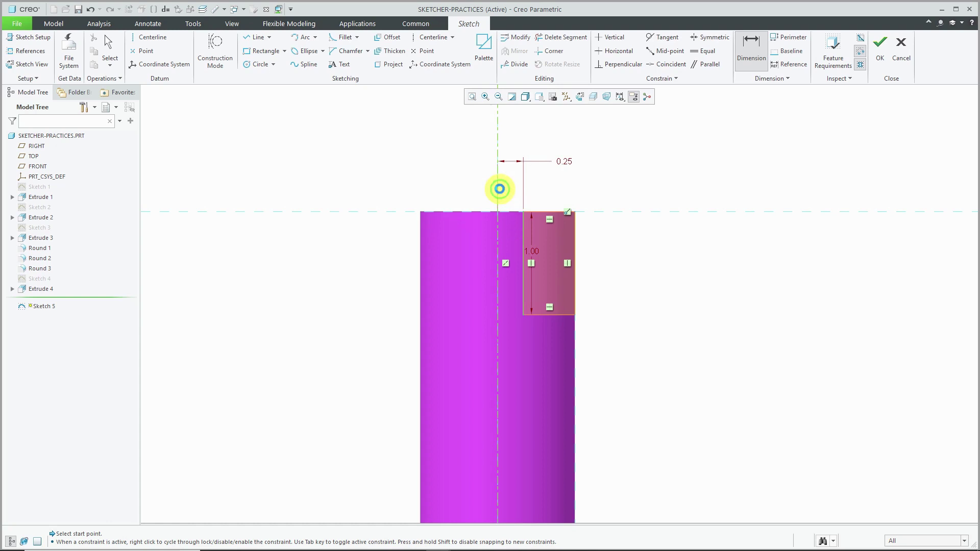
pyautogui.middleClick(594, 138)
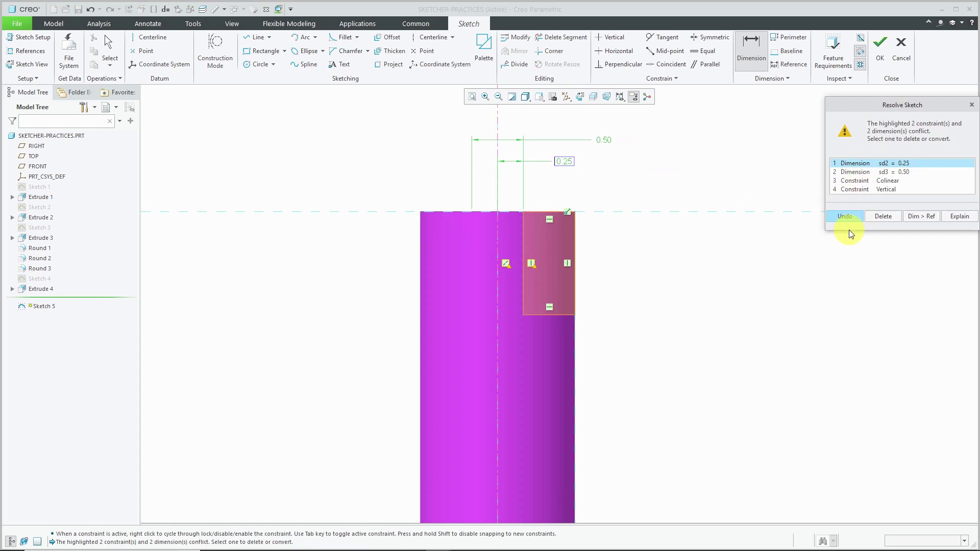
pyautogui.click(878, 216)
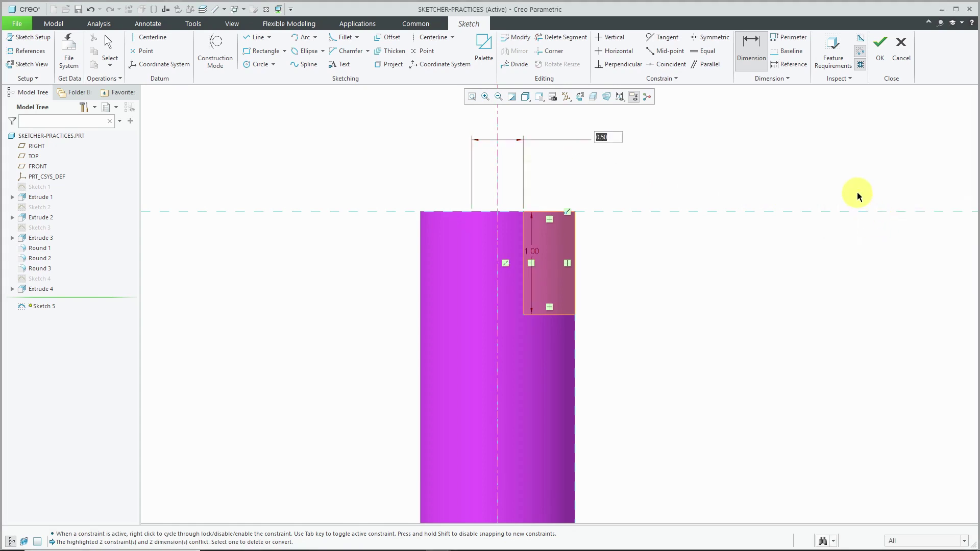
pyautogui.press('BackSpace')
pyautogui.write('.6')
pyautogui.press('Return')
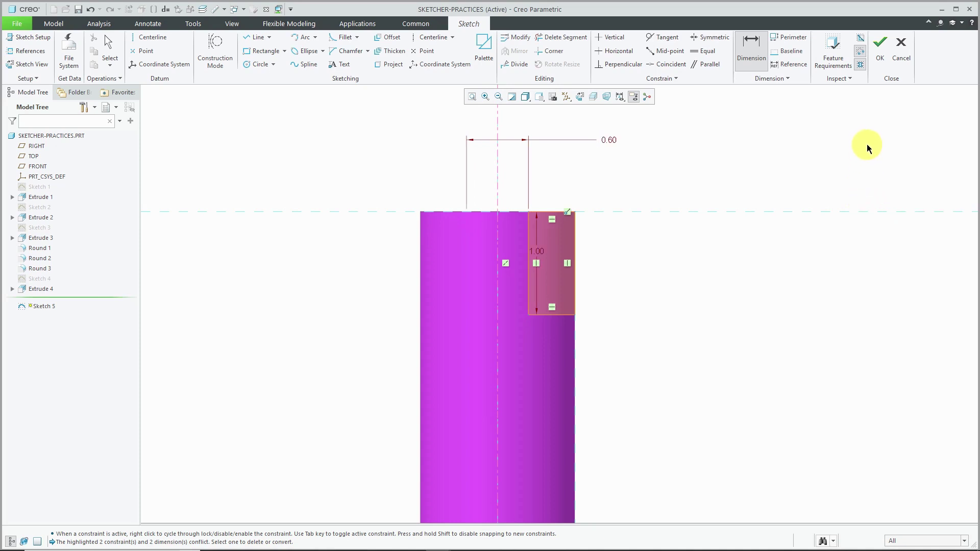
pyautogui.middleClick(863, 145)
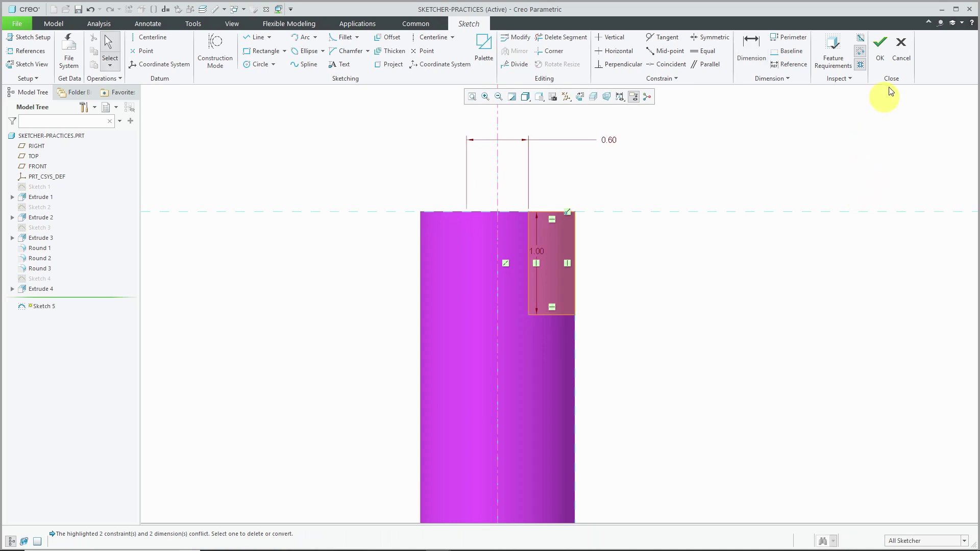
# - Finish Sketch 5 and revolve it as a material cut, then orbit to inspect the pin
pyautogui.click(885, 58)
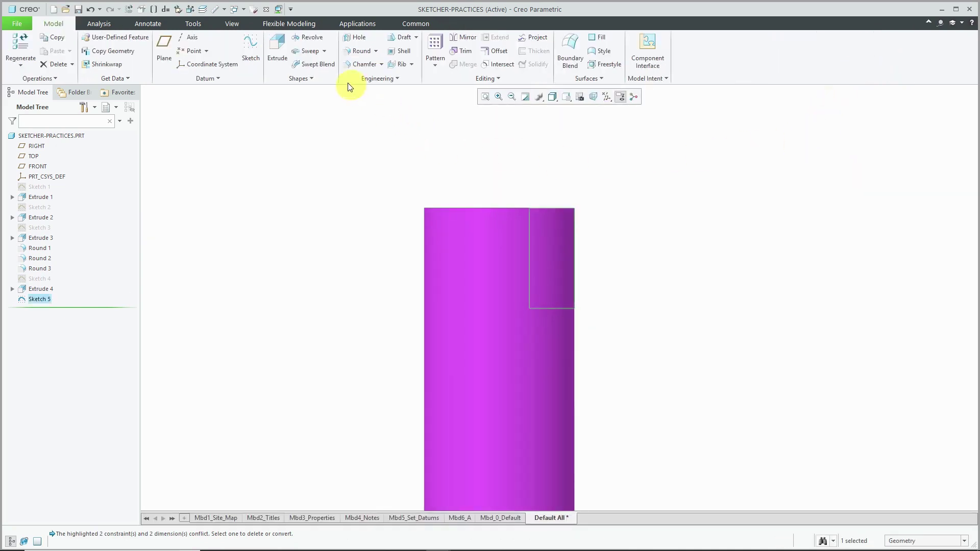
pyautogui.click(317, 38)
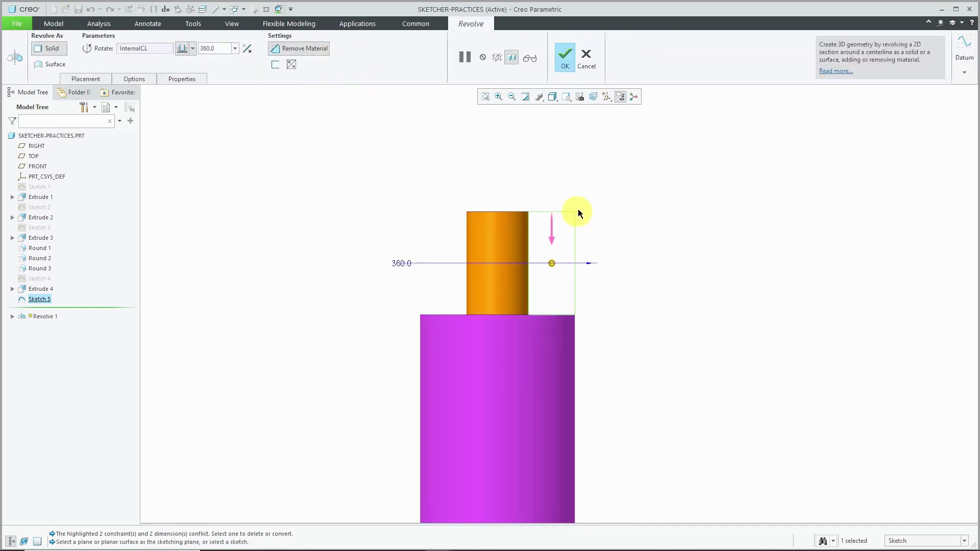
pyautogui.click(569, 60)
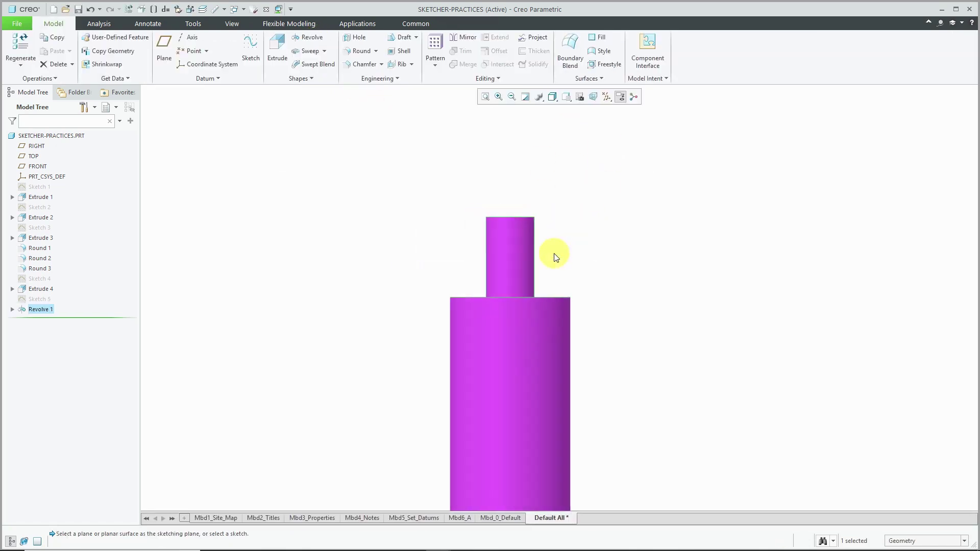
pyautogui.moveTo(563, 238)
pyautogui.mouseDown(button='middle')
pyautogui.moveTo(543, 245)
pyautogui.moveTo(570, 256)
pyautogui.mouseUp(button='middle')
pyautogui.click(582, 255)
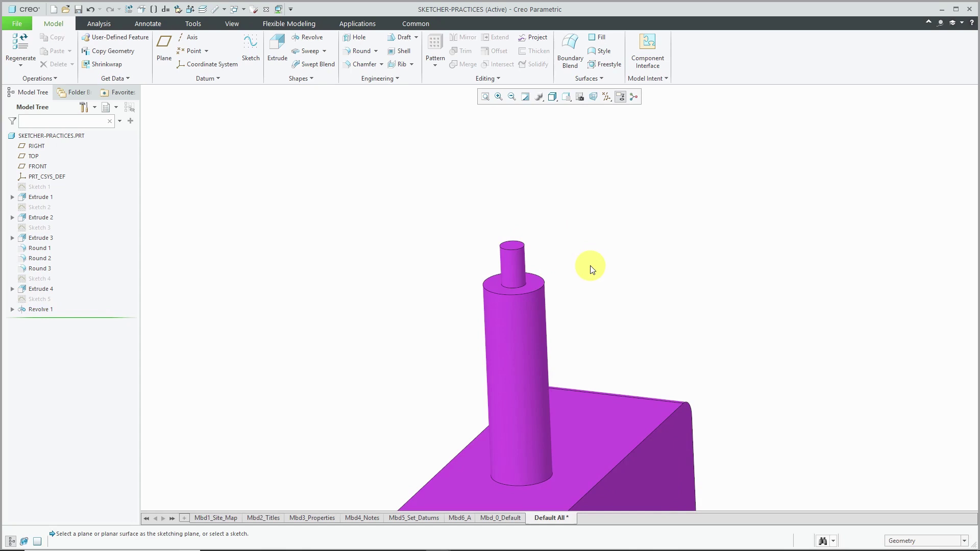
pyautogui.moveTo(591, 269); pyautogui.dragTo(521, 148, button='middle')
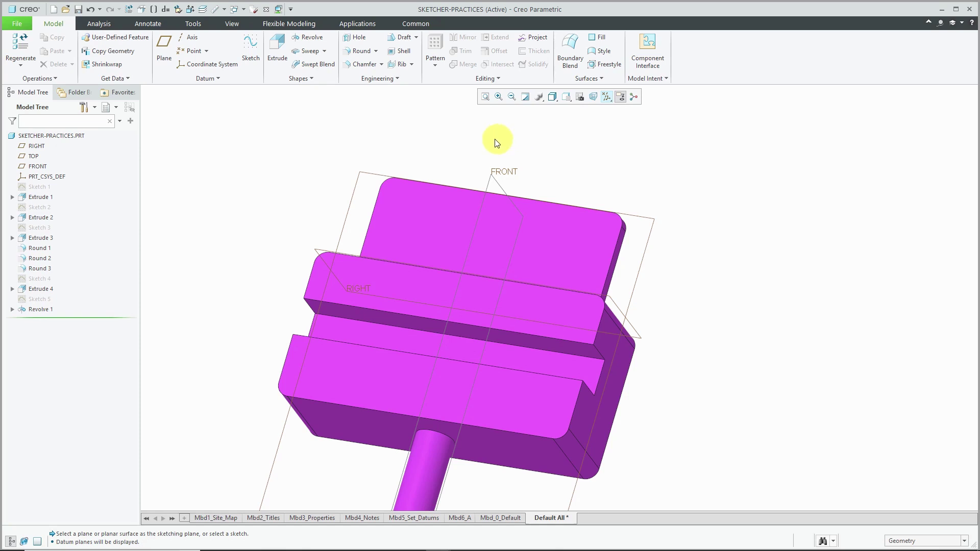
# - Start a sketch on the plate's top face and draw a circle on it
pyautogui.click(251, 49)
pyautogui.click(417, 228)
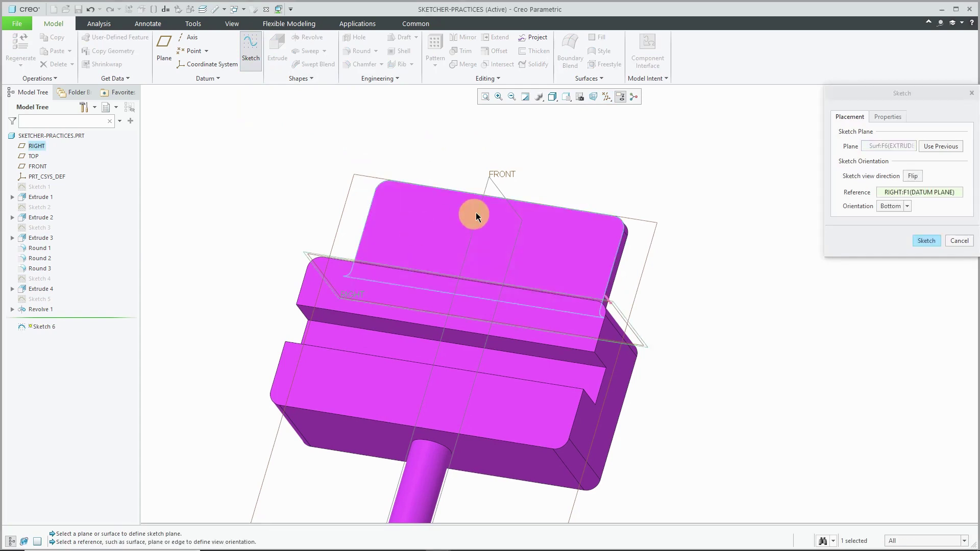
pyautogui.click(923, 241)
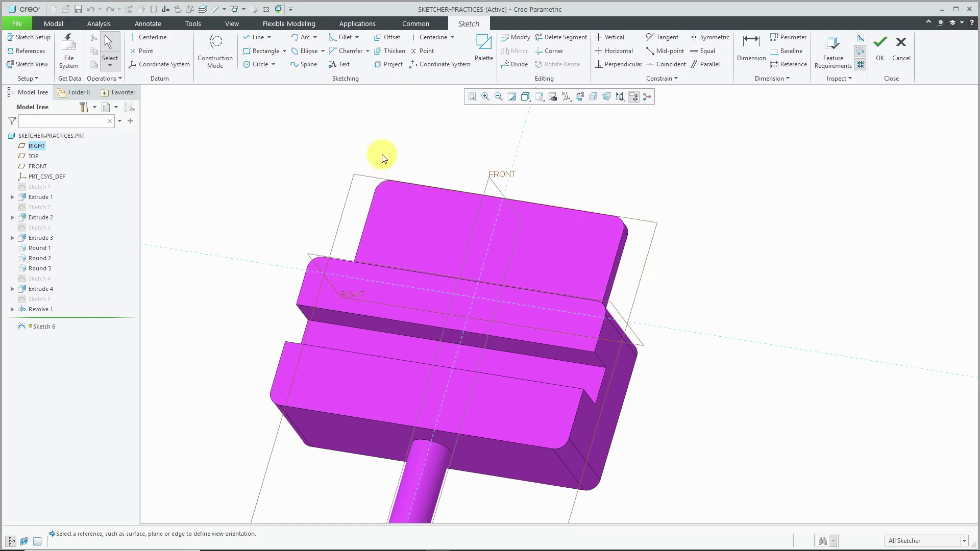
pyautogui.click(258, 66)
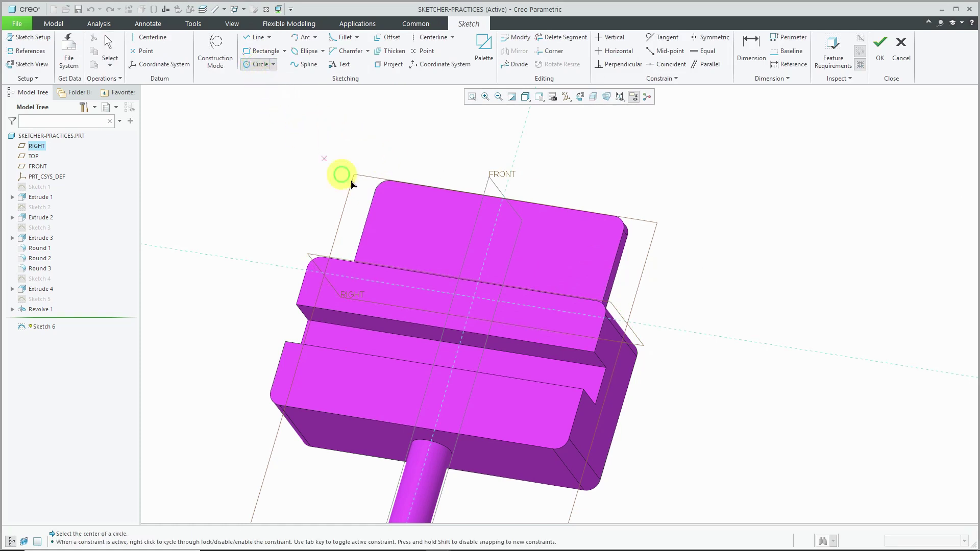
pyautogui.click(406, 221)
pyautogui.click(408, 223)
pyautogui.middleClick(421, 211)
# - Dimension the circle to Ø1, 2.75 horizontal and 2.5 vertical, then finish the sketch
pyautogui.scroll(-2, 393, 213)
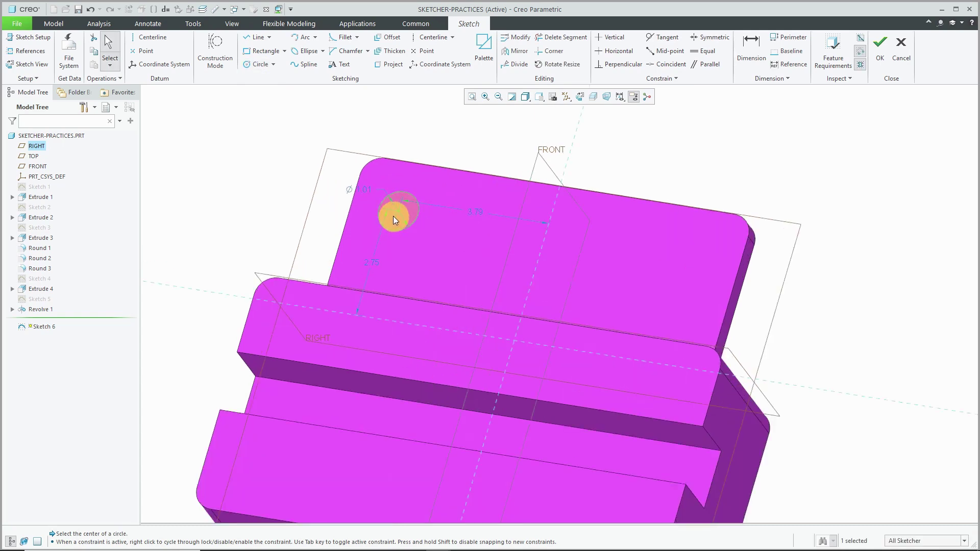
pyautogui.doubleClick(367, 190)
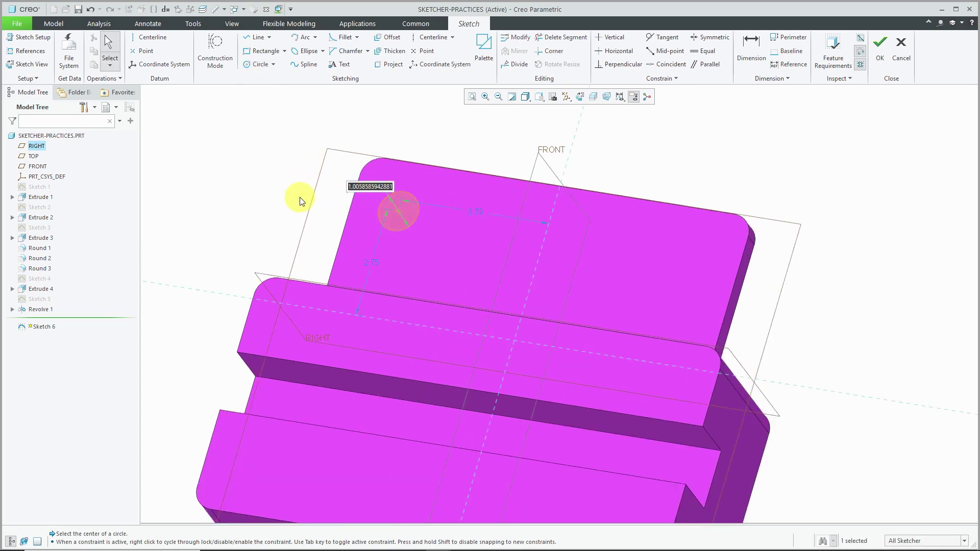
pyautogui.write('1')
pyautogui.press('Return')
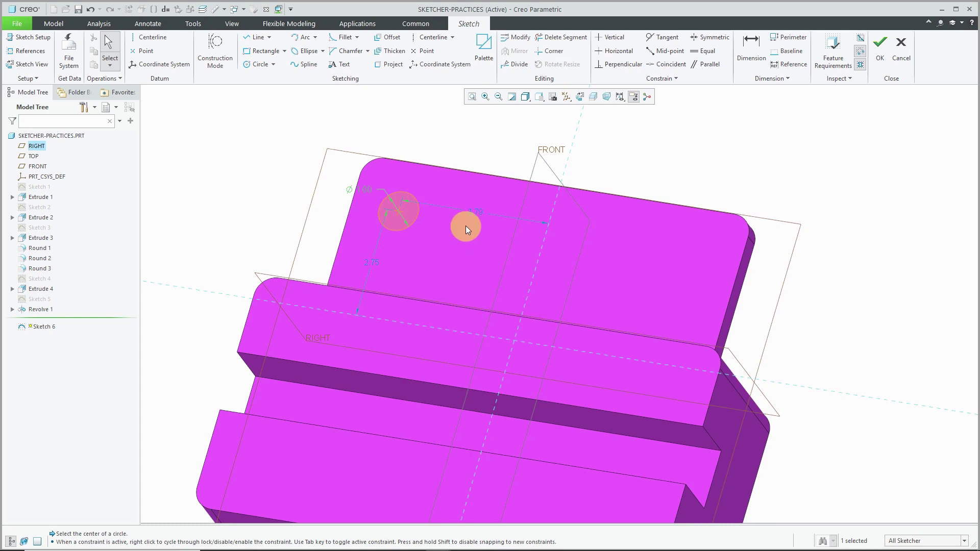
pyautogui.doubleClick(482, 212)
pyautogui.write('2.75')
pyautogui.press('Return')
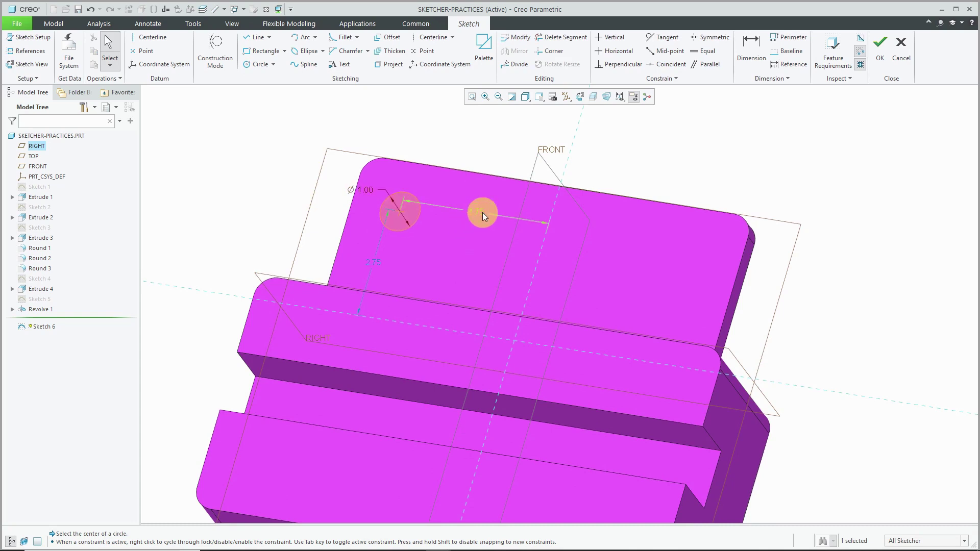
pyautogui.doubleClick(379, 263)
pyautogui.write('2.5')
pyautogui.press('Return')
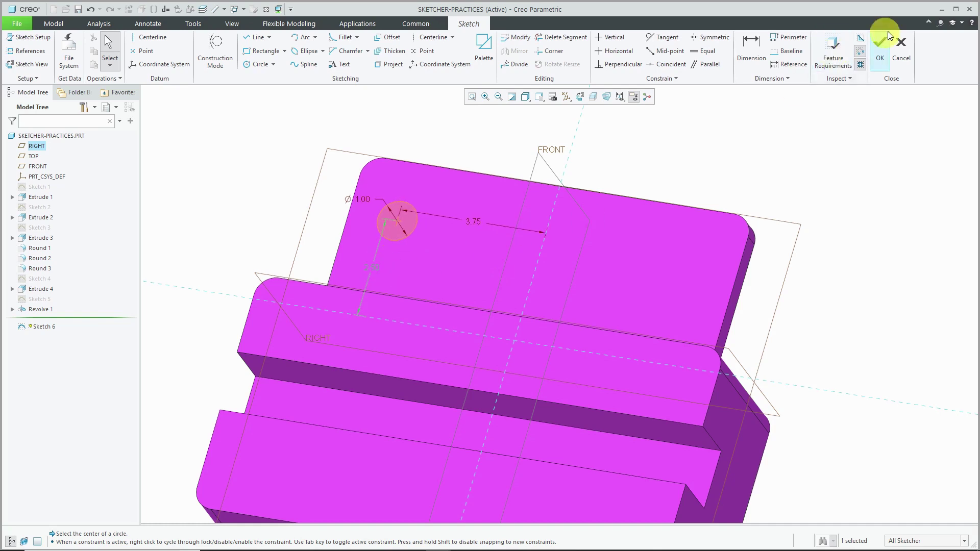
pyautogui.click(881, 51)
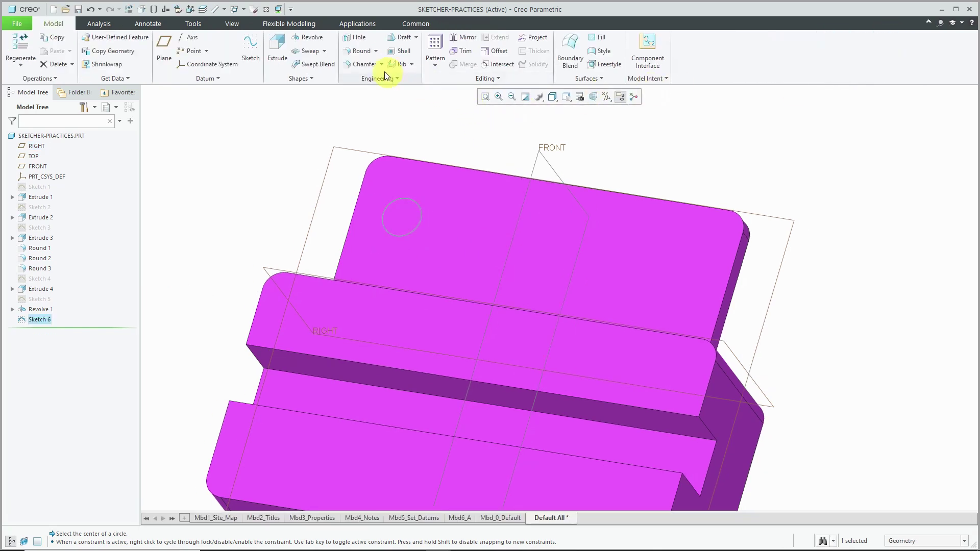
# - Extrude the circle as a material-removing cut To Next, then select Sketch 6 and Extrude 5
pyautogui.click(286, 45)
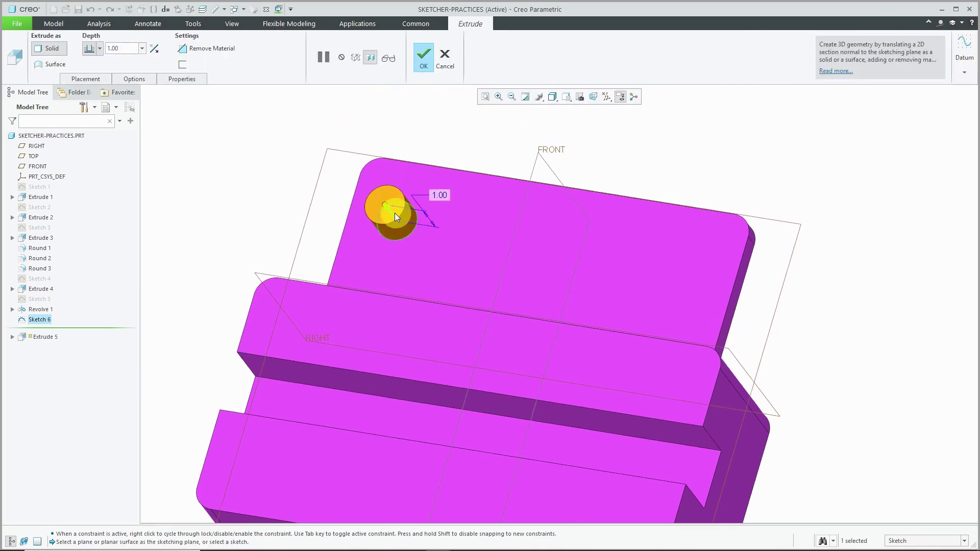
pyautogui.moveTo(393, 214); pyautogui.dragTo(452, 247)
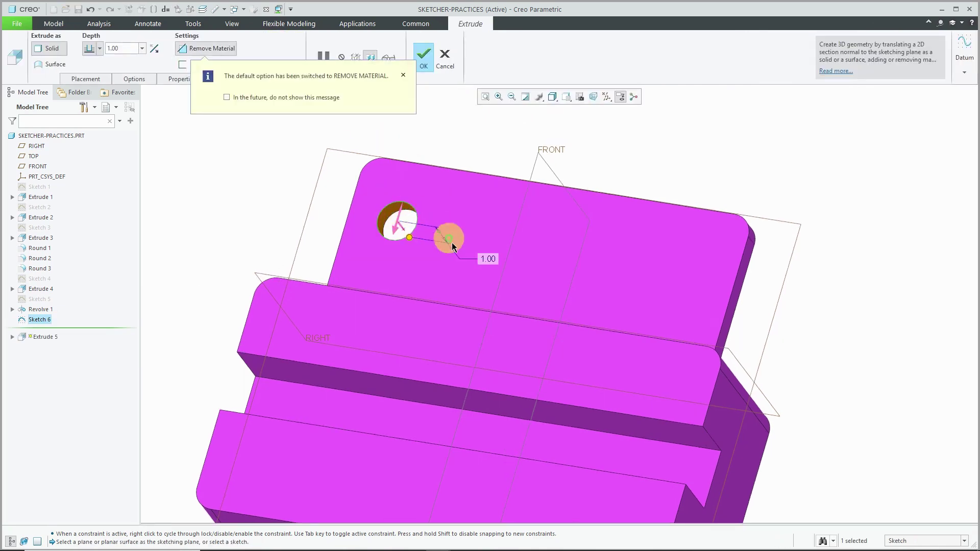
pyautogui.rightClick(409, 237)
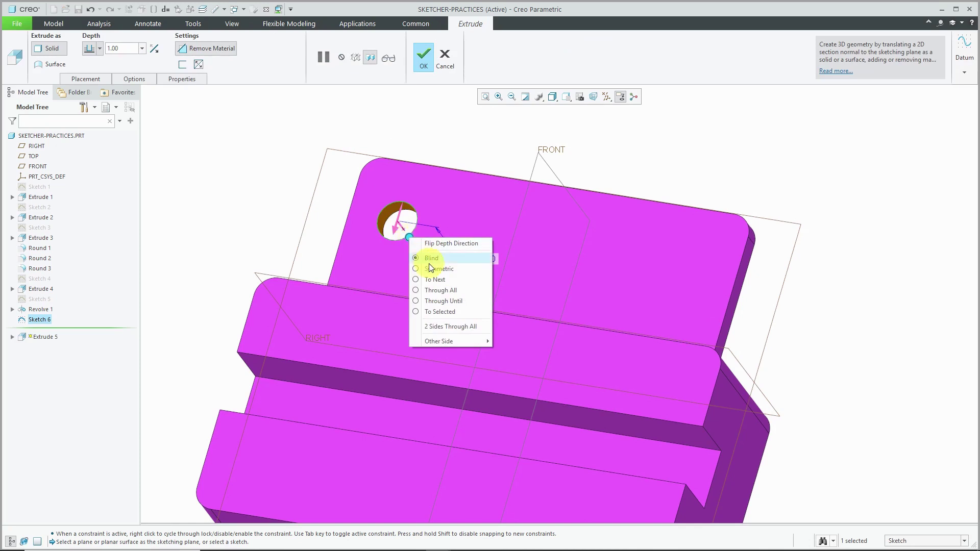
pyautogui.click(430, 279)
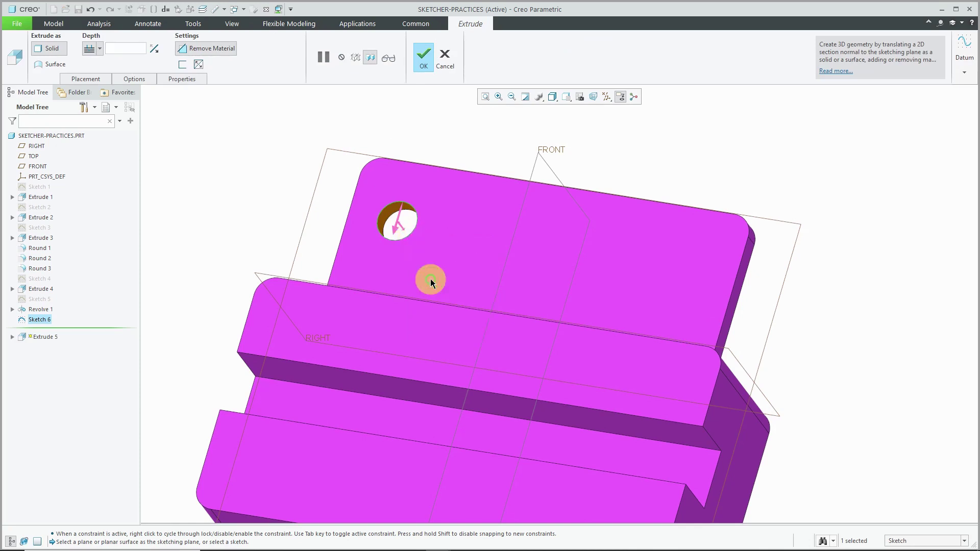
pyautogui.click(428, 62)
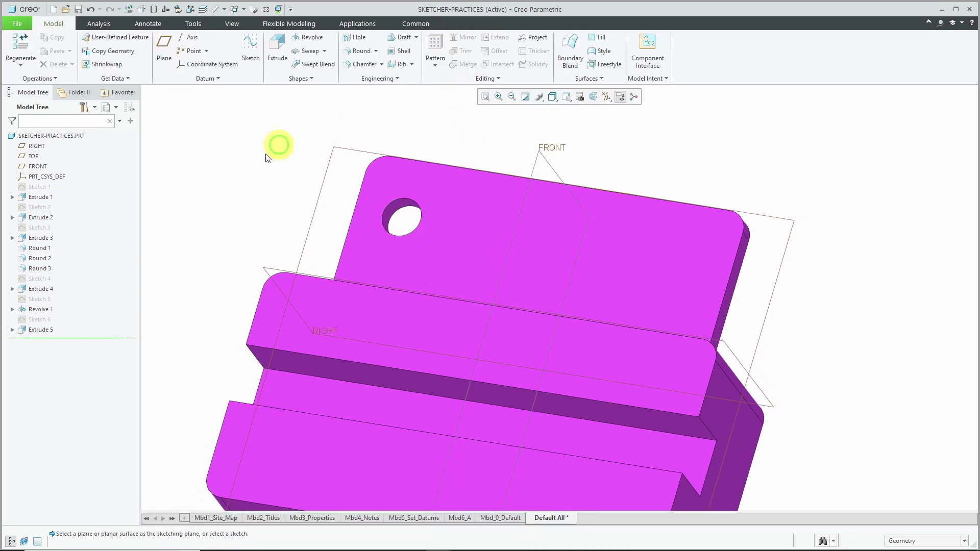
pyautogui.click(45, 319)
pyautogui.click(45, 330)
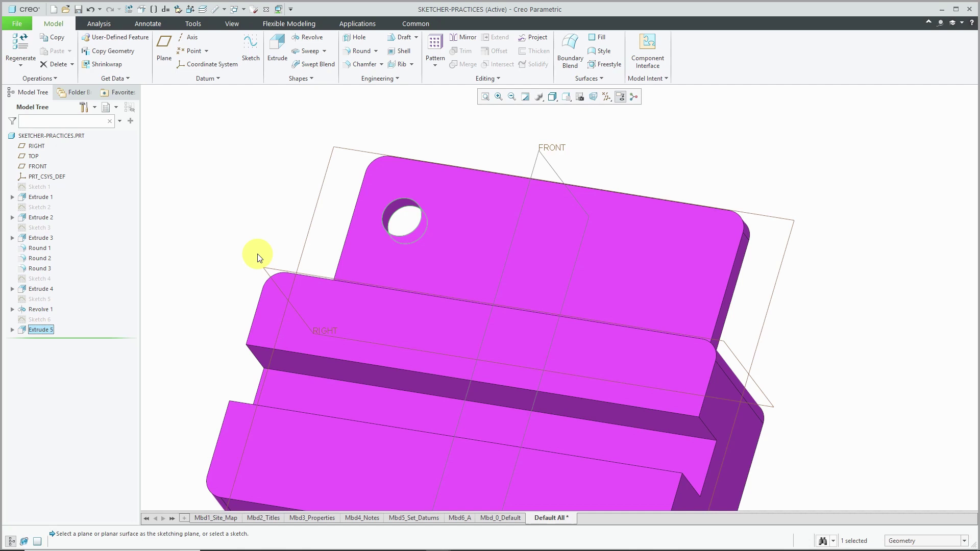
# - Reopen Sketch 6 for editing and delete its circle
pyautogui.click(37, 321)
pyautogui.click(103, 263)
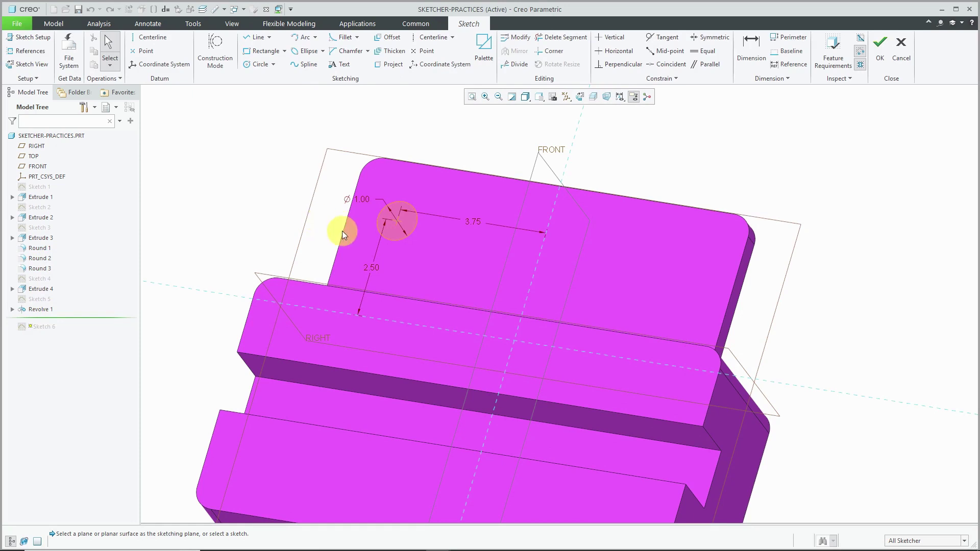
pyautogui.click(373, 224)
pyautogui.press('Delete')
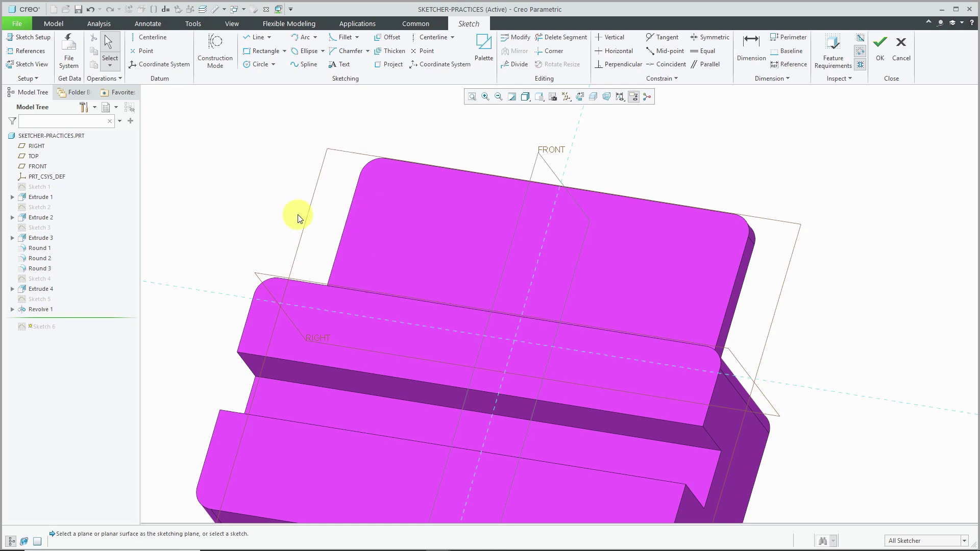
# - Place a Racetrack palette shape at 0.5 scale near the old hole and finish the sketch
pyautogui.click(484, 51)
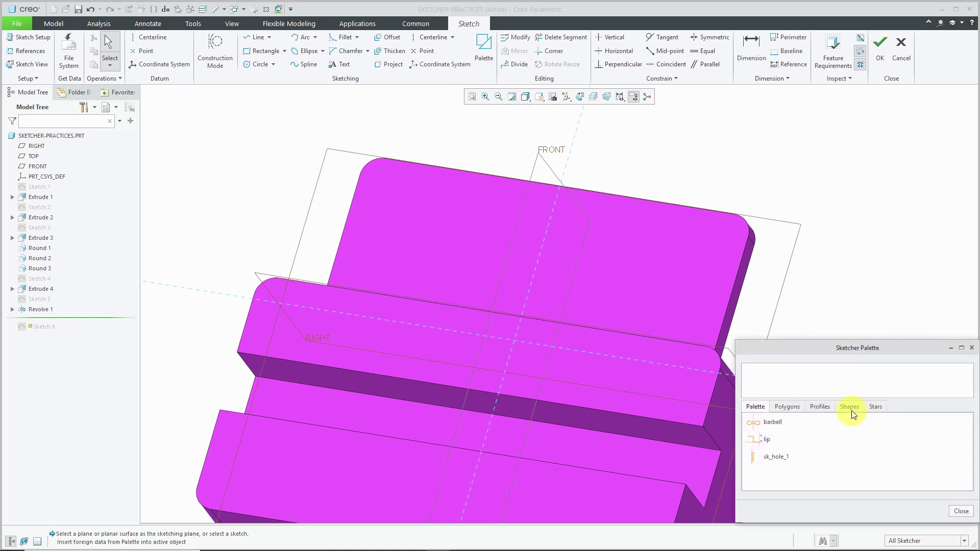
pyautogui.click(850, 409)
pyautogui.scroll(-2, 829, 456)
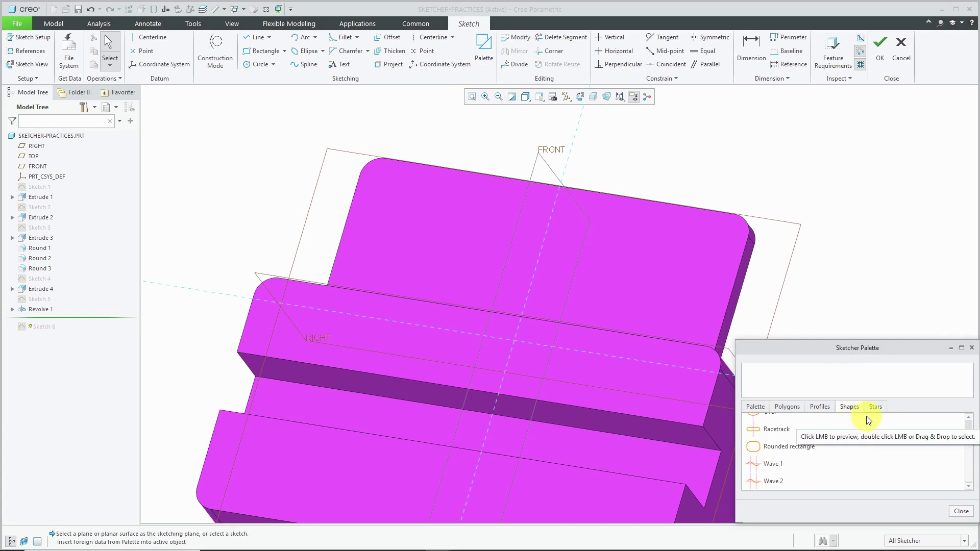
pyautogui.moveTo(779, 429); pyautogui.dragTo(619, 341)
pyautogui.click(419, 228)
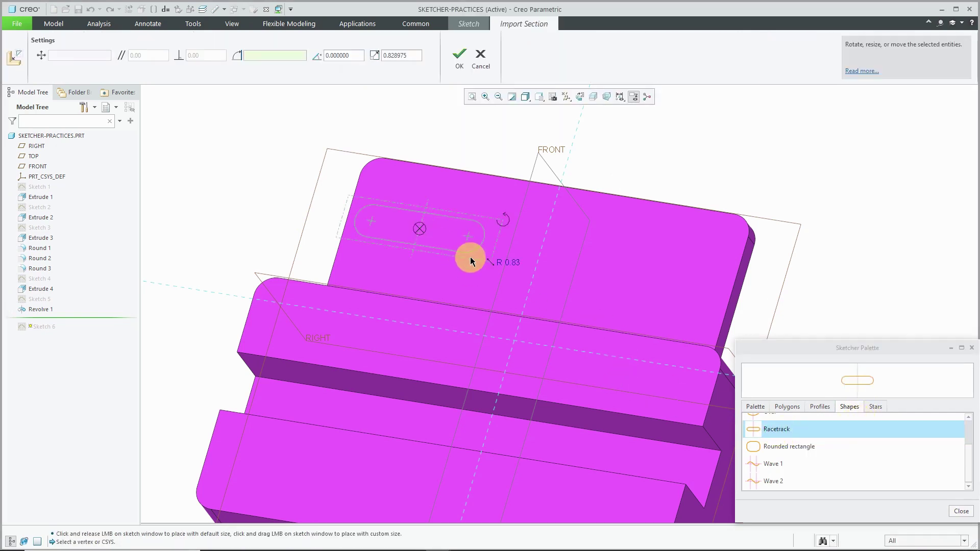
pyautogui.moveTo(421, 228); pyautogui.dragTo(438, 226)
pyautogui.doubleClick(531, 262)
pyautogui.write('0.5')
pyautogui.press('Return')
pyautogui.click(460, 55)
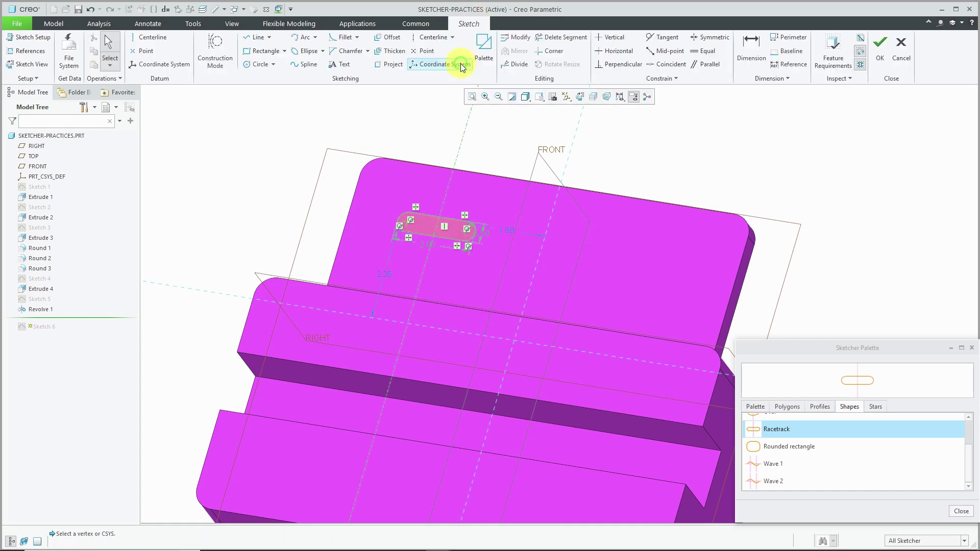
pyautogui.click(880, 49)
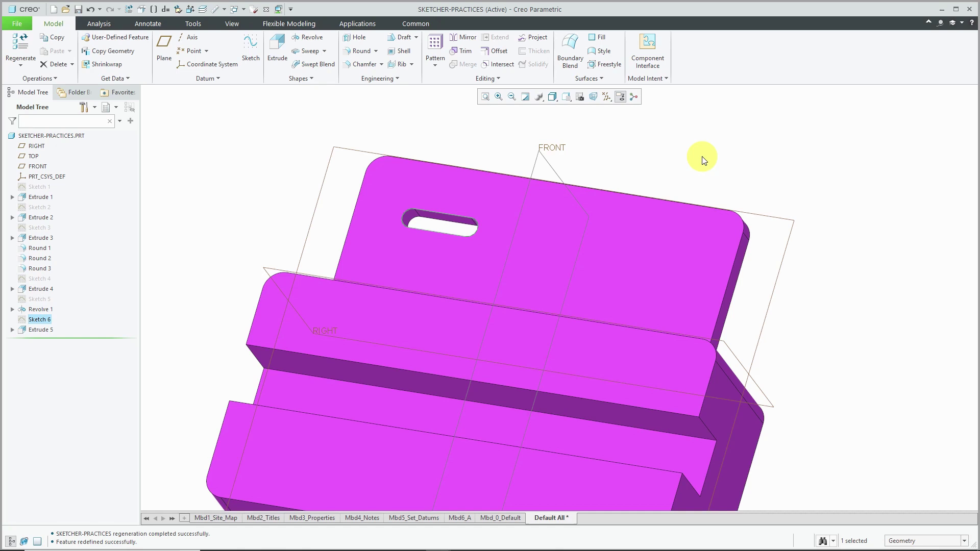
# - Undo the slot cut, then sketch on the plate face with FRONT as the Right reference
pyautogui.hotkey('ctrl', 'z')
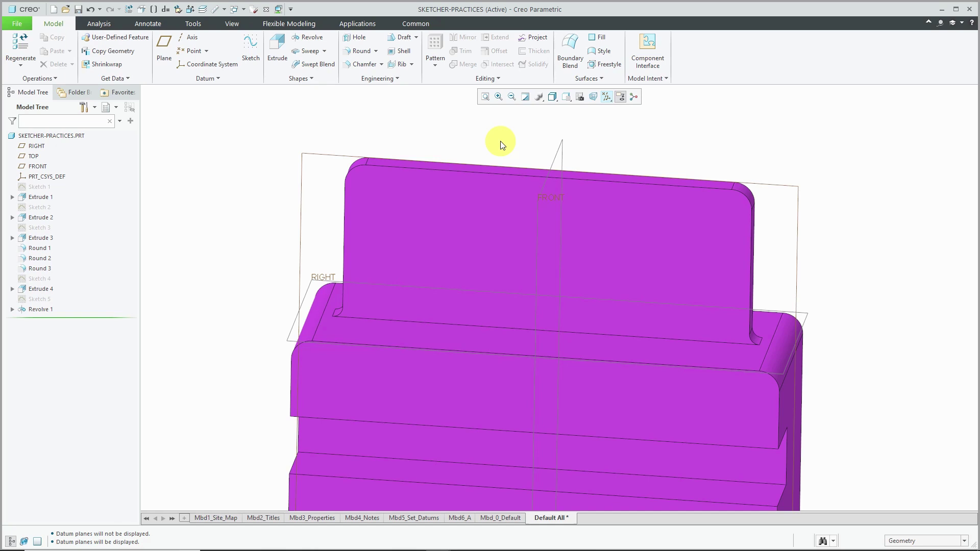
pyautogui.click(250, 56)
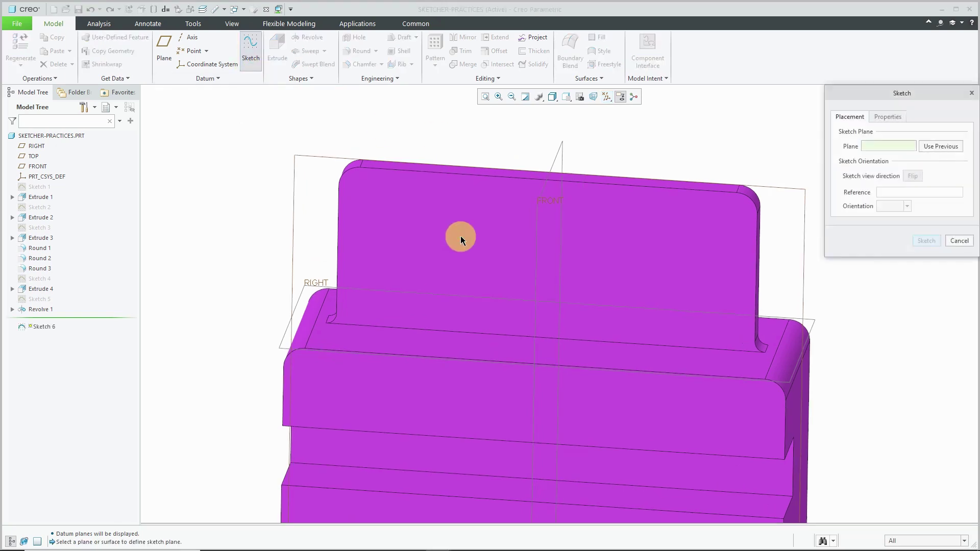
pyautogui.click(459, 216)
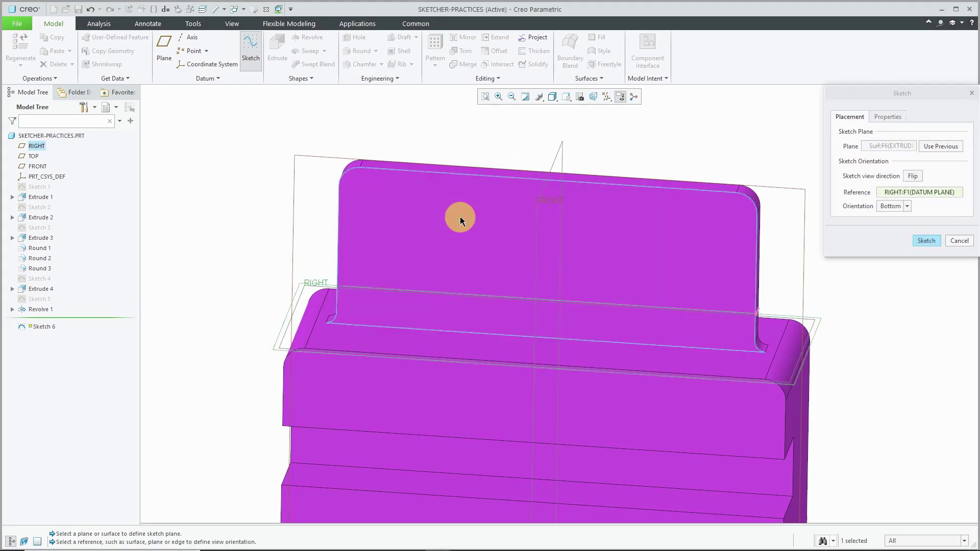
pyautogui.click(558, 154)
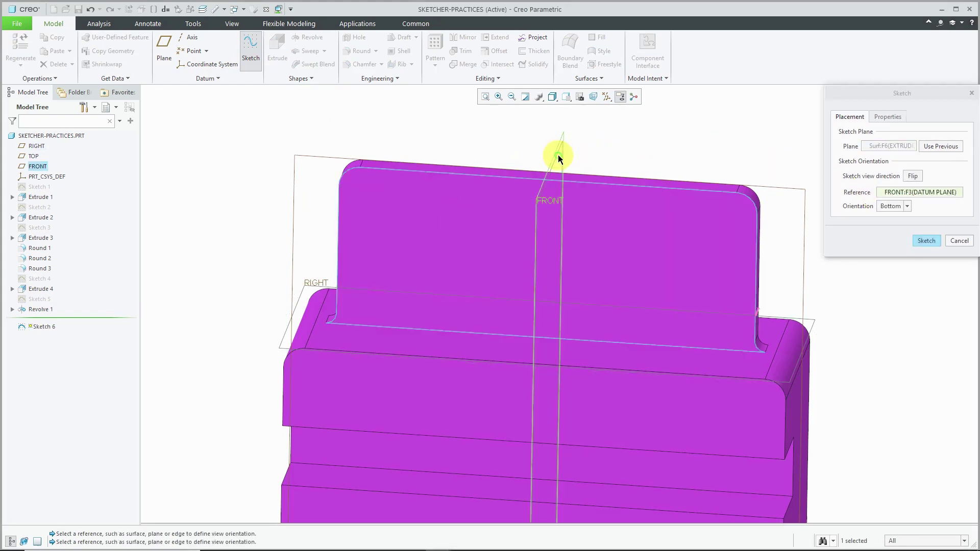
pyautogui.click(908, 206)
pyautogui.click(896, 242)
pyautogui.click(927, 241)
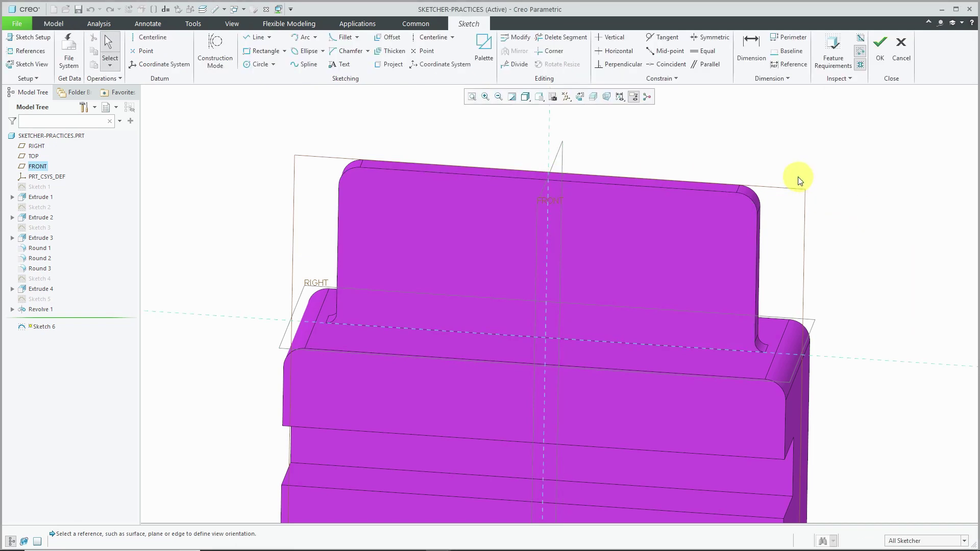
# - View the sketch face-on and change the FRONT reference orientation in Sketch Setup
pyautogui.click(579, 96)
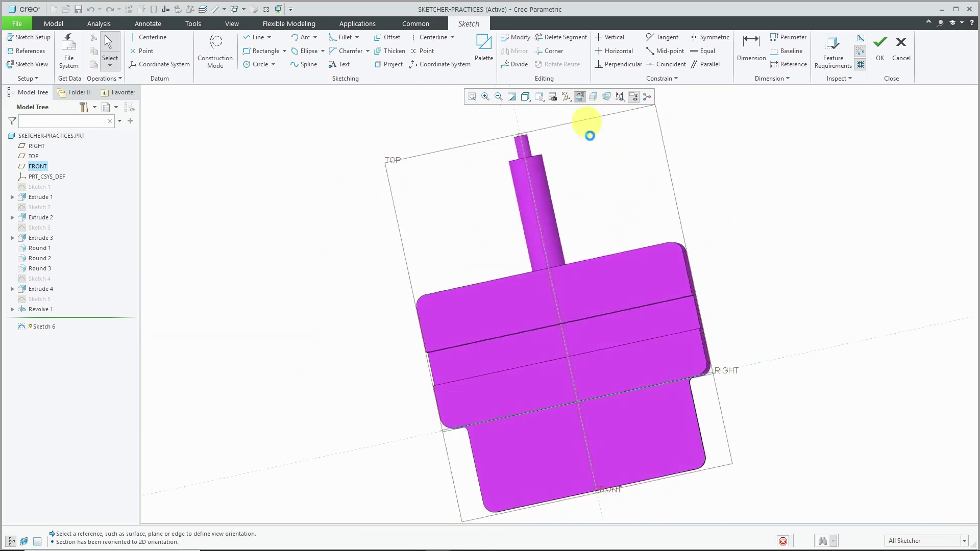
pyautogui.scroll(-3, 576, 371)
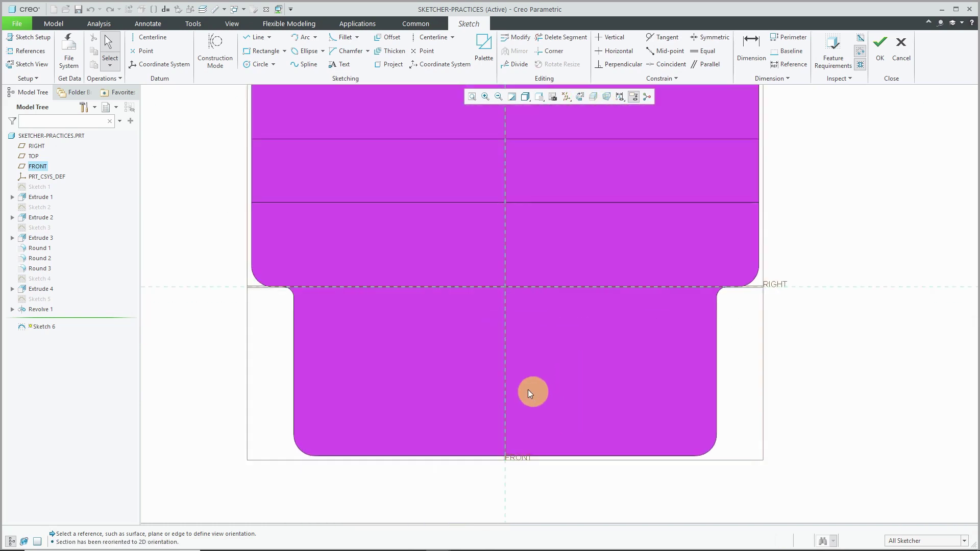
pyautogui.click(33, 37)
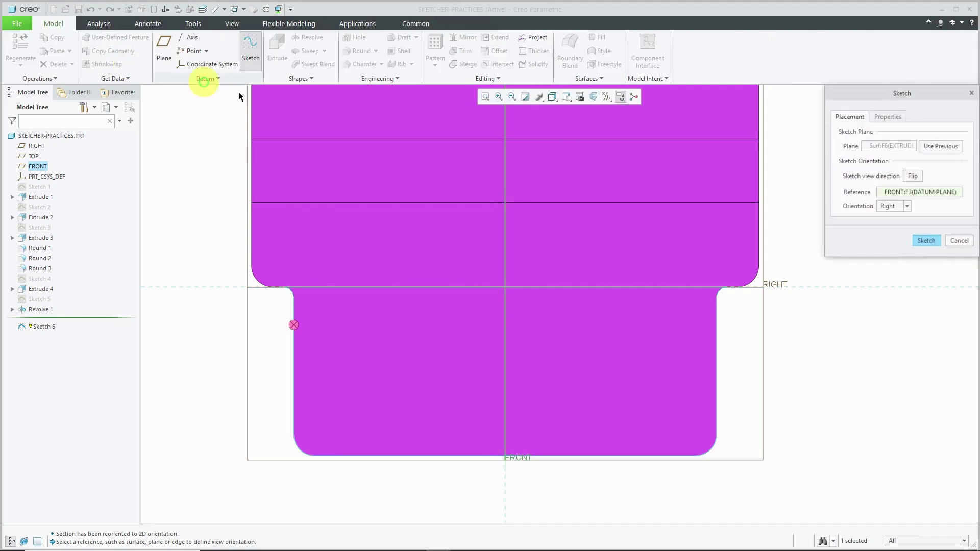
pyautogui.click(908, 207)
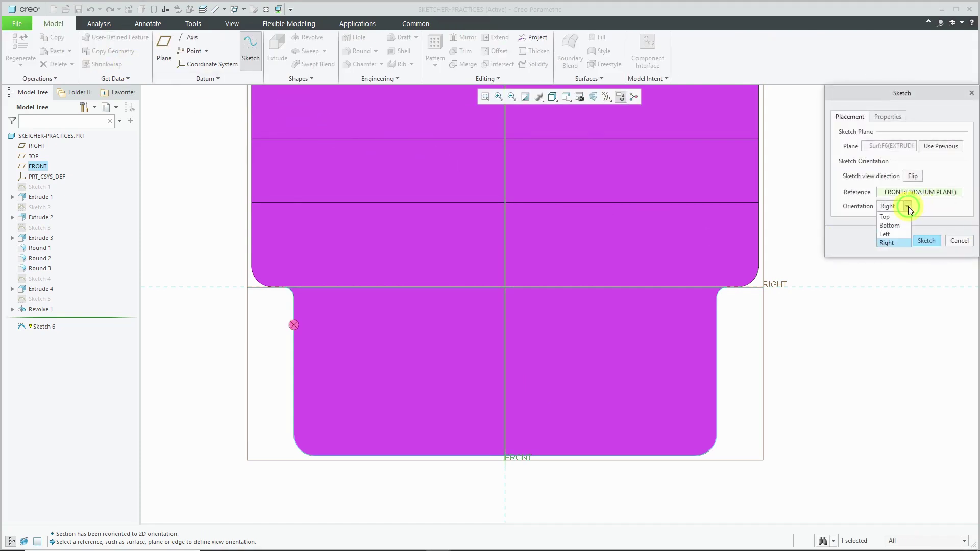
pyautogui.click(899, 241)
pyautogui.click(927, 241)
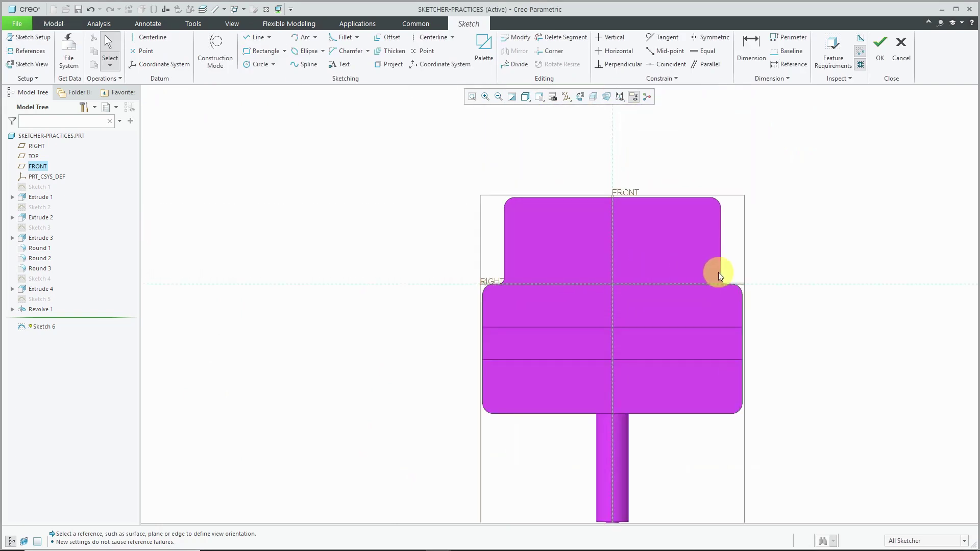
pyautogui.scroll(-3, 740, 209)
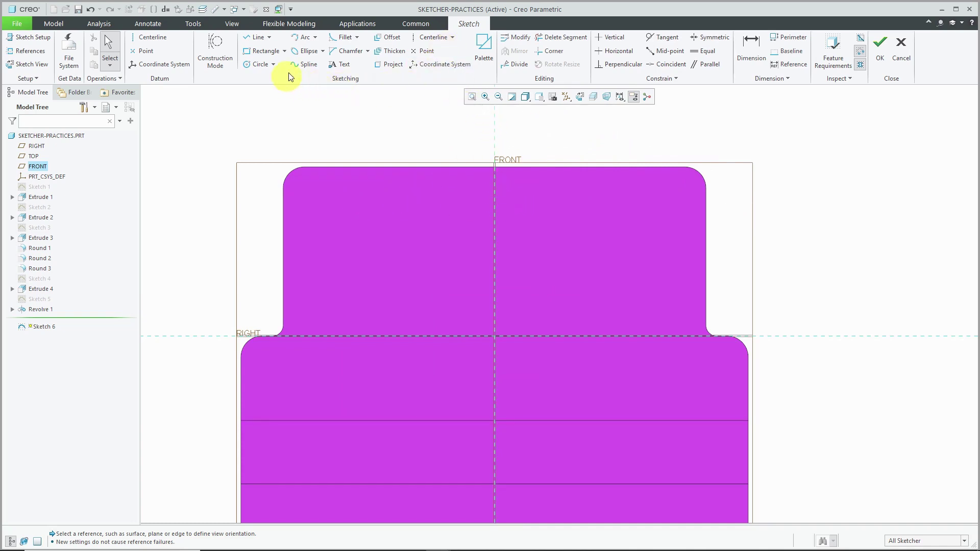
# - Sketch four equal small circles at the corners of a square on the upper plate
pyautogui.click(260, 65)
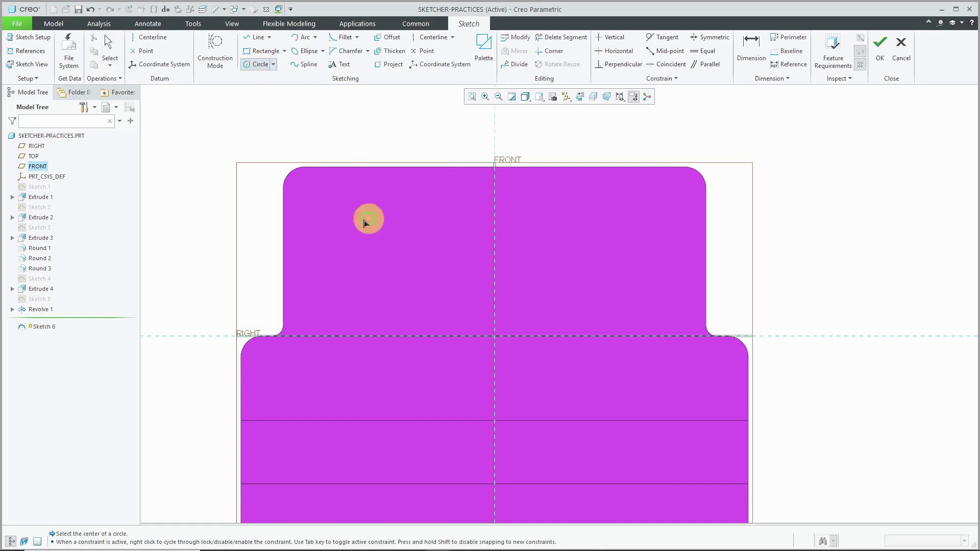
pyautogui.click(332, 213)
pyautogui.click(333, 222)
pyautogui.click(440, 212)
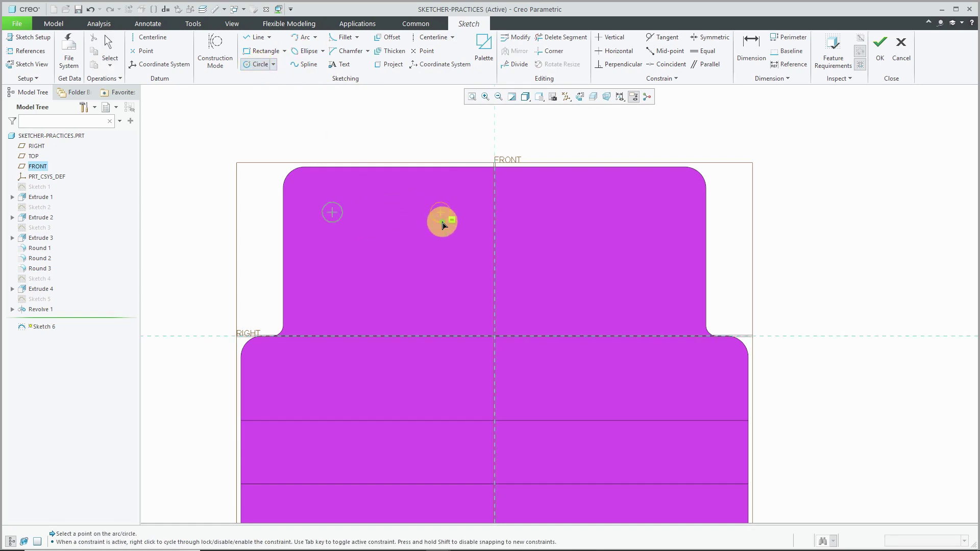
pyautogui.click(442, 224)
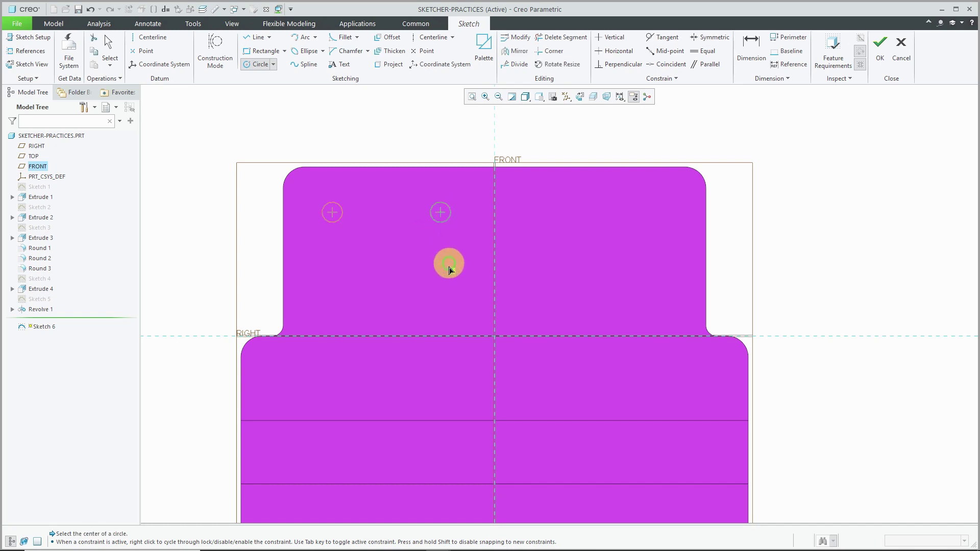
pyautogui.click(443, 295)
pyautogui.click(445, 301)
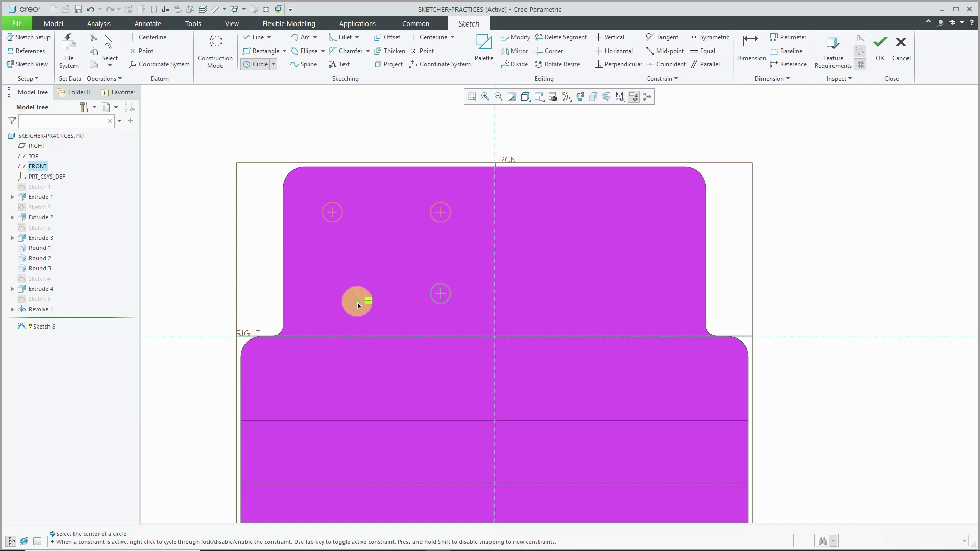
pyautogui.click(336, 304)
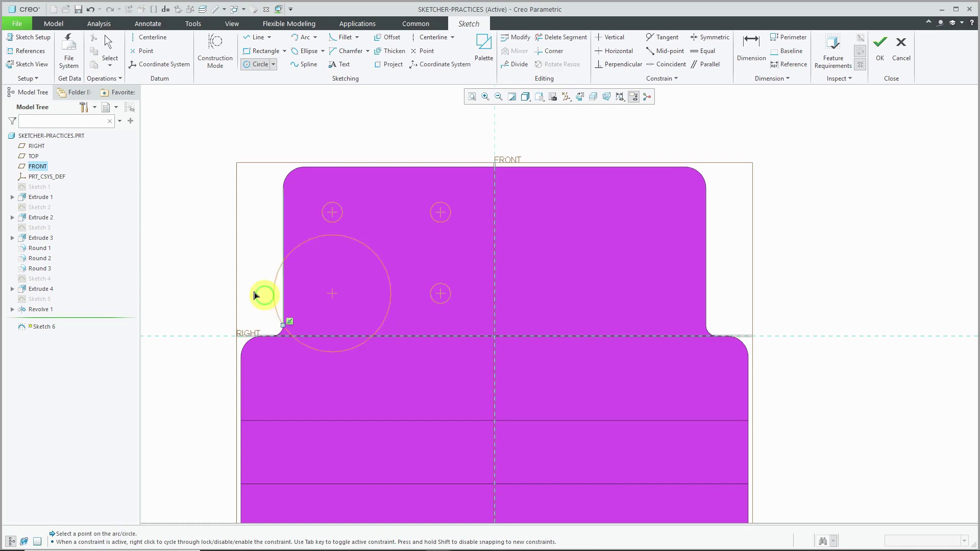
pyautogui.moveTo(229, 281); pyautogui.dragTo(339, 310)
pyautogui.middleClick(236, 262)
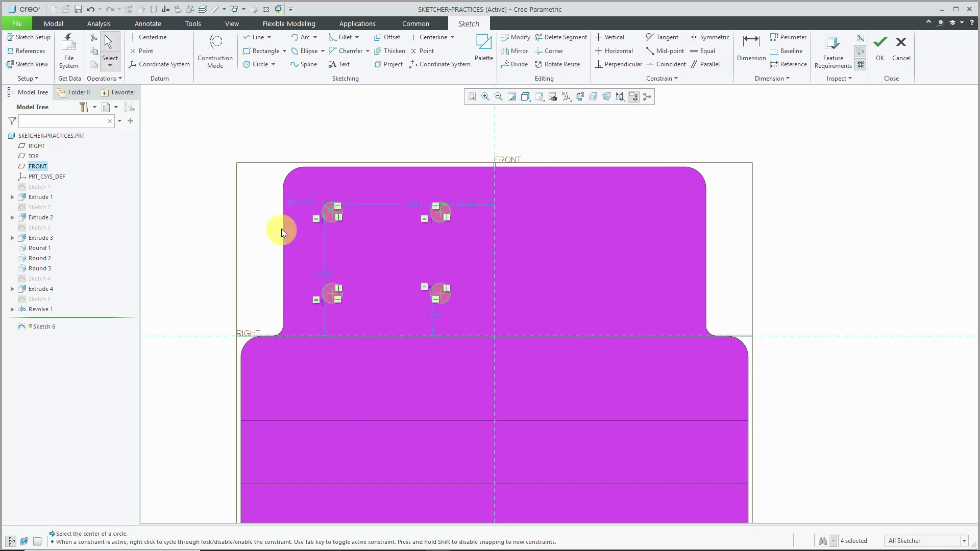
pyautogui.moveTo(301, 189); pyautogui.dragTo(384, 153)
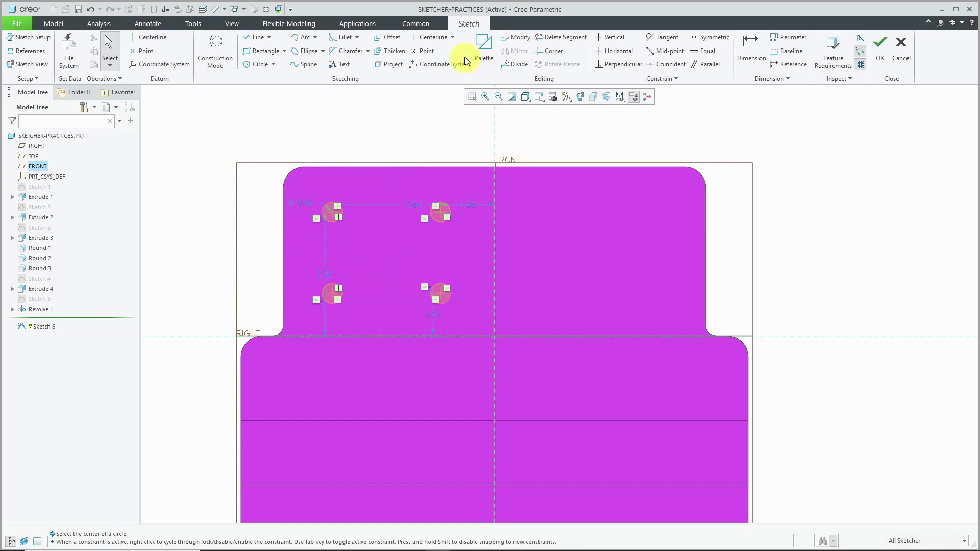
pyautogui.click(435, 38)
# - Draw a vertical centerline on FRONT, mirror the four circles across it, and finish the sketch
pyautogui.click(495, 124)
pyautogui.click(499, 241)
pyautogui.middleClick(414, 155)
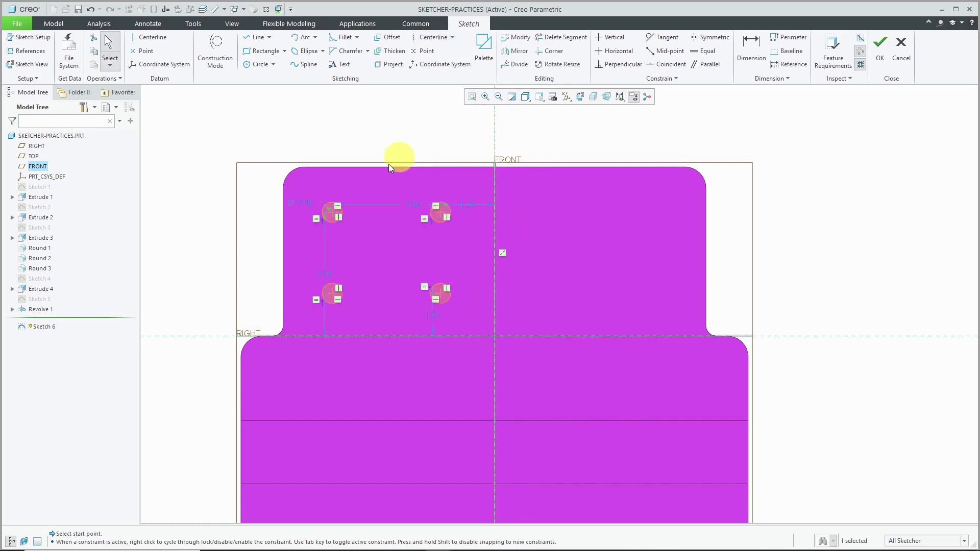
pyautogui.moveTo(302, 180); pyautogui.dragTo(488, 322)
pyautogui.click(524, 53)
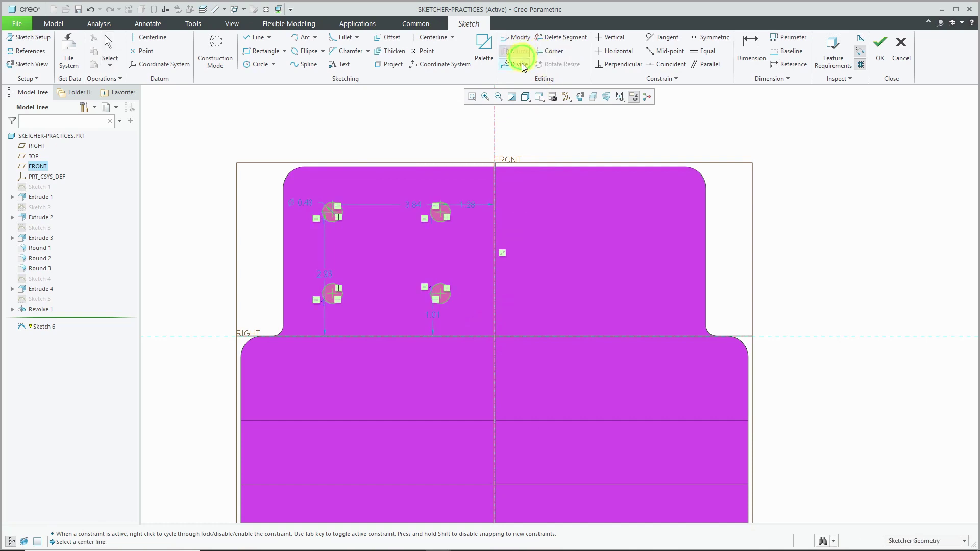
pyautogui.click(495, 125)
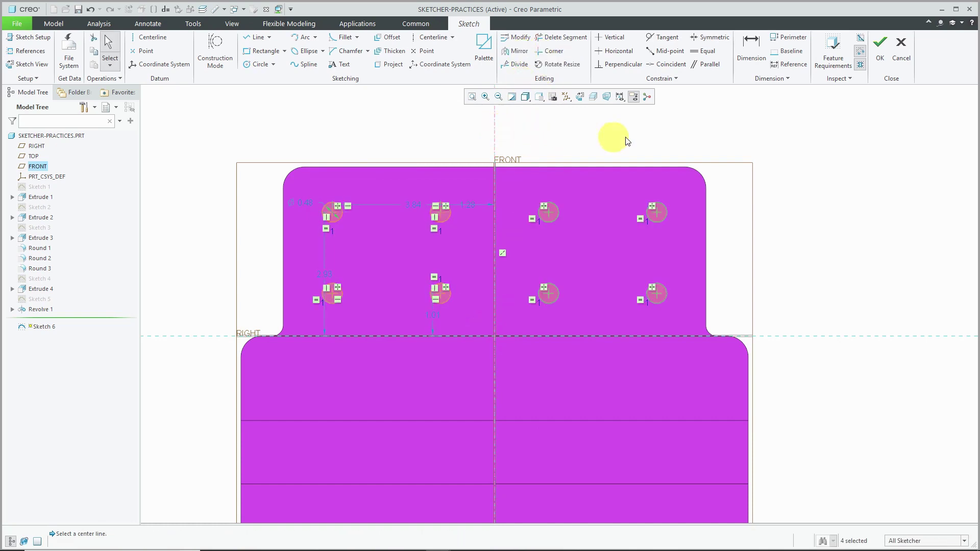
pyautogui.click(880, 51)
pyautogui.moveTo(444, 283); pyautogui.dragTo(403, 240, button='middle')
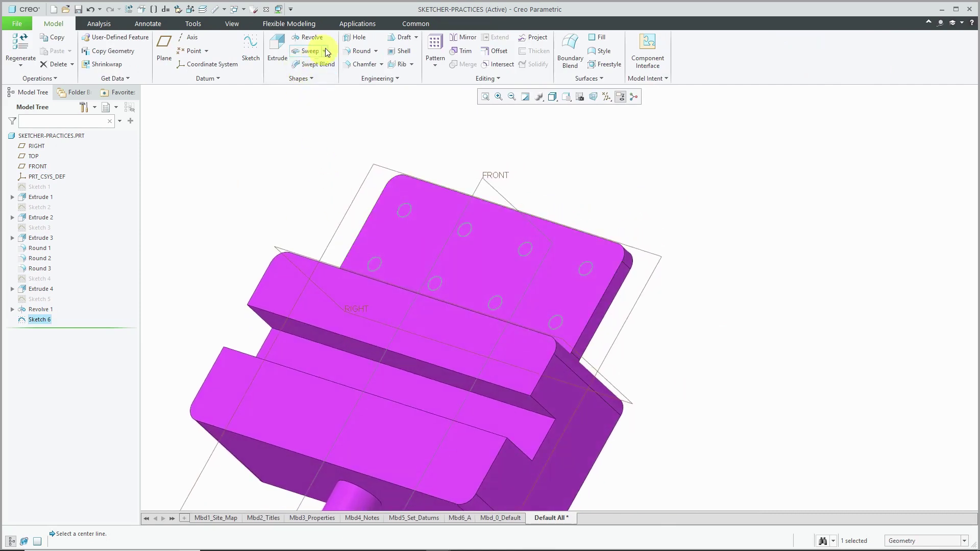
# - Extrude Sketch 6's eight circles as a Remove Material cut with To Next depth
pyautogui.click(279, 51)
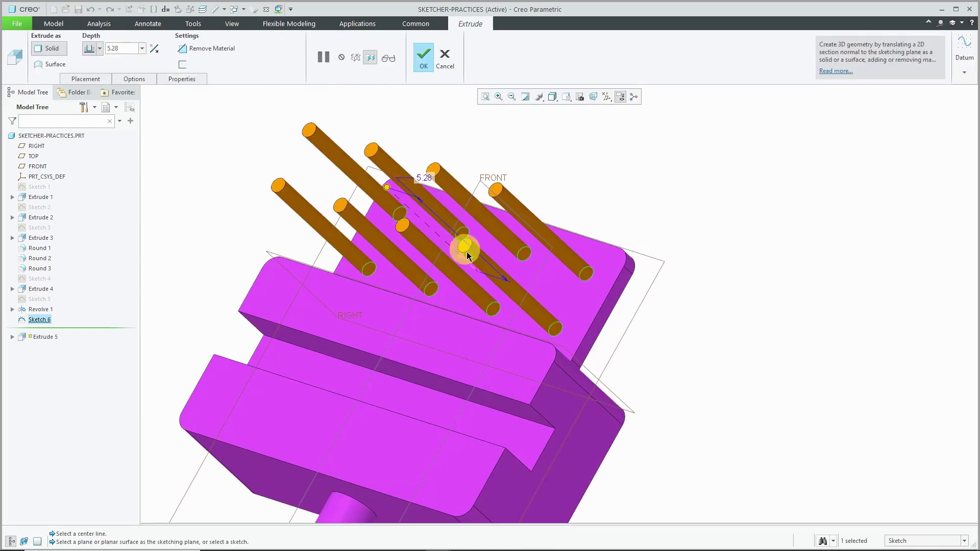
pyautogui.click(462, 256)
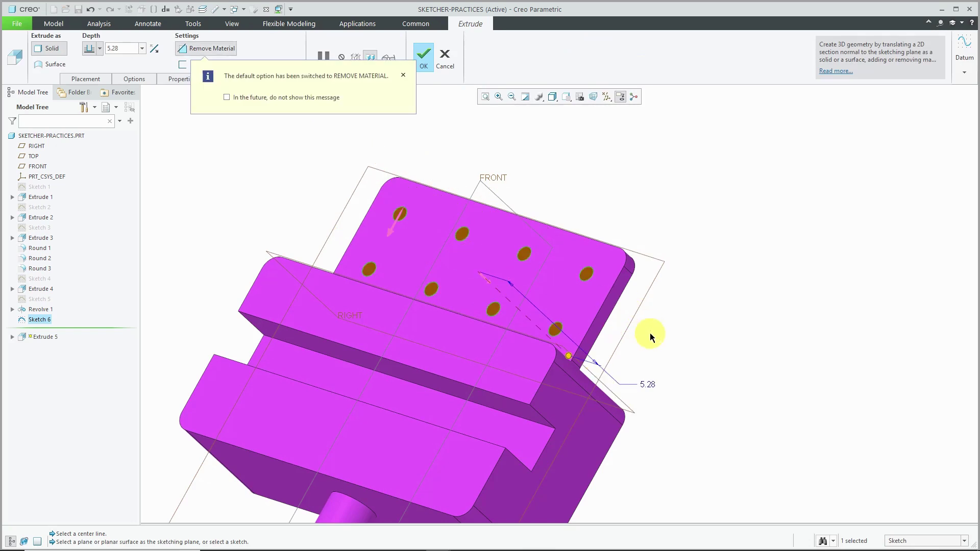
pyautogui.rightClick(568, 356)
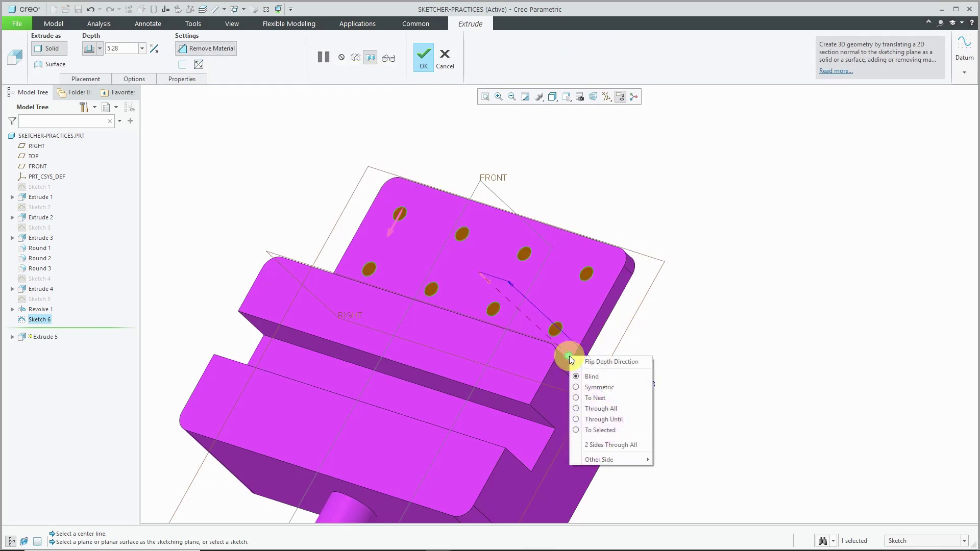
pyautogui.click(596, 397)
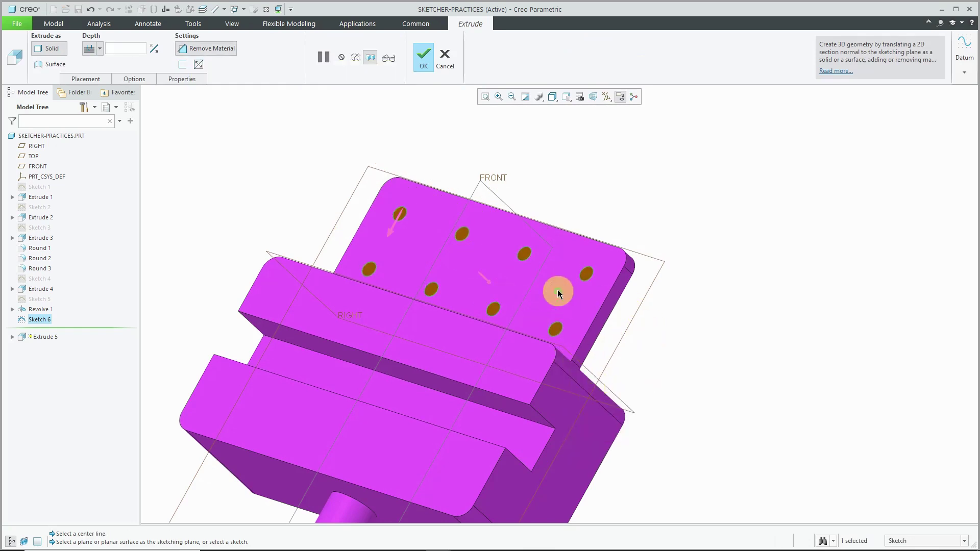
pyautogui.moveTo(556, 286); pyautogui.dragTo(602, 301, button='middle')
pyautogui.middleClick(760, 280)
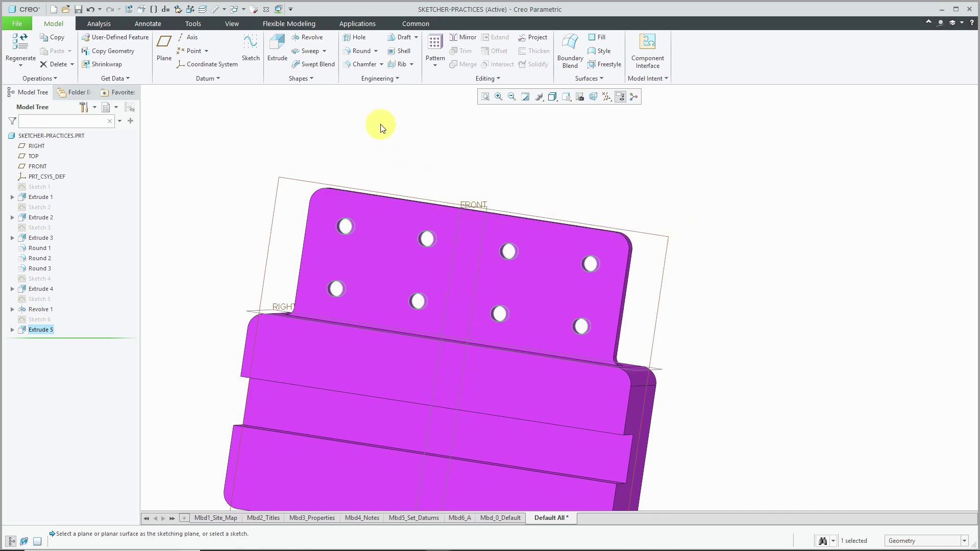
# - Delete Sketch 6 together with its Extrude 5 cut from the Model Tree
pyautogui.click(42, 318)
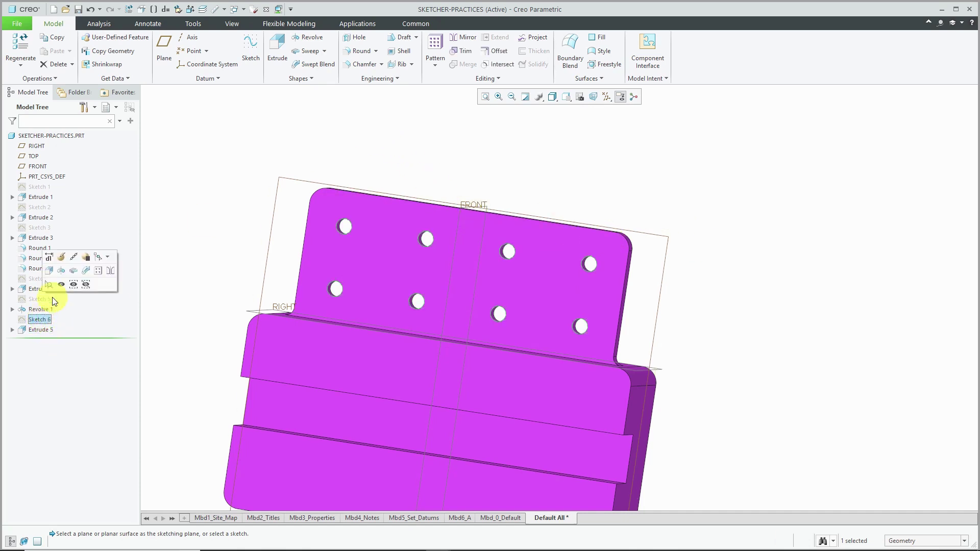
pyautogui.rightClick(42, 319)
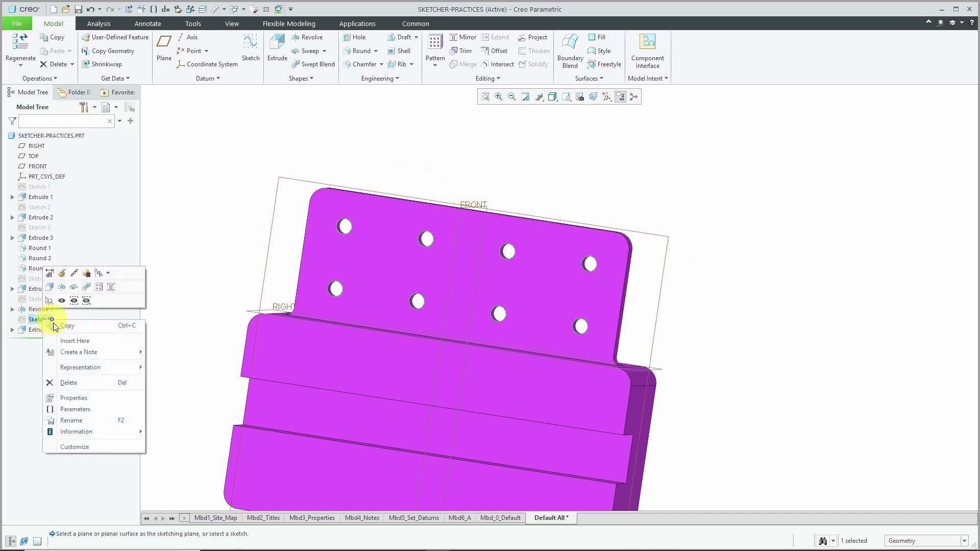
pyautogui.click(68, 383)
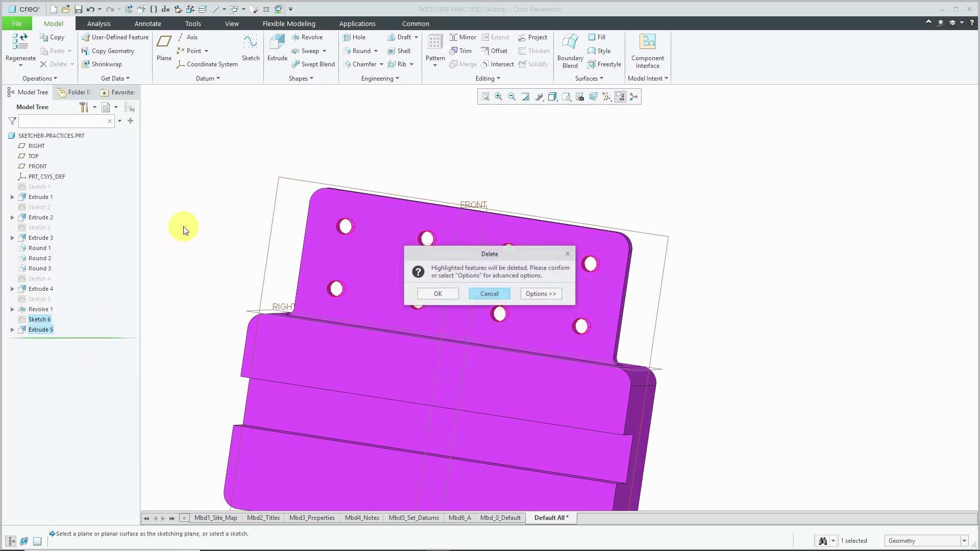
pyautogui.click(439, 294)
pyautogui.moveTo(449, 296); pyautogui.dragTo(269, 238, button='middle')
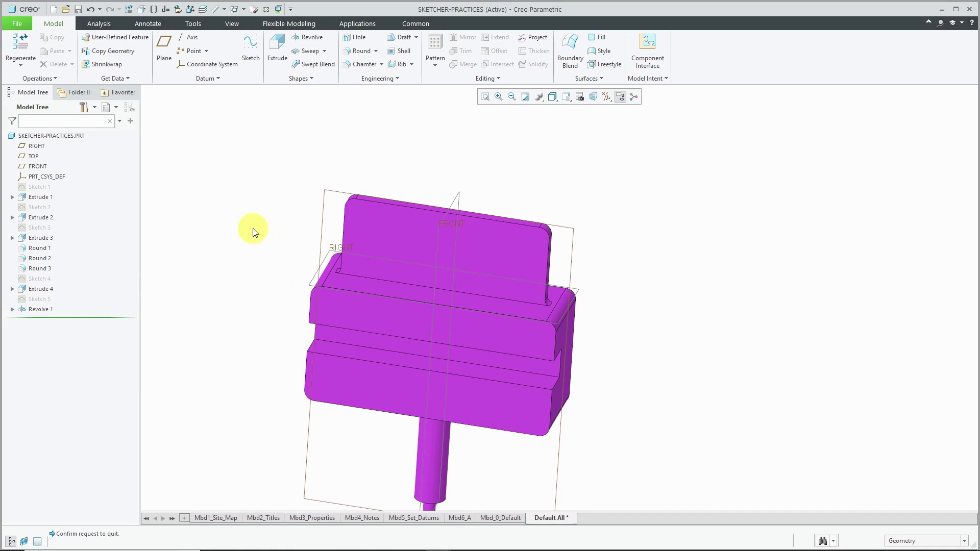
# - Start a sketch on the plate face with the ledge surface as the Bottom reference
pyautogui.click(258, 59)
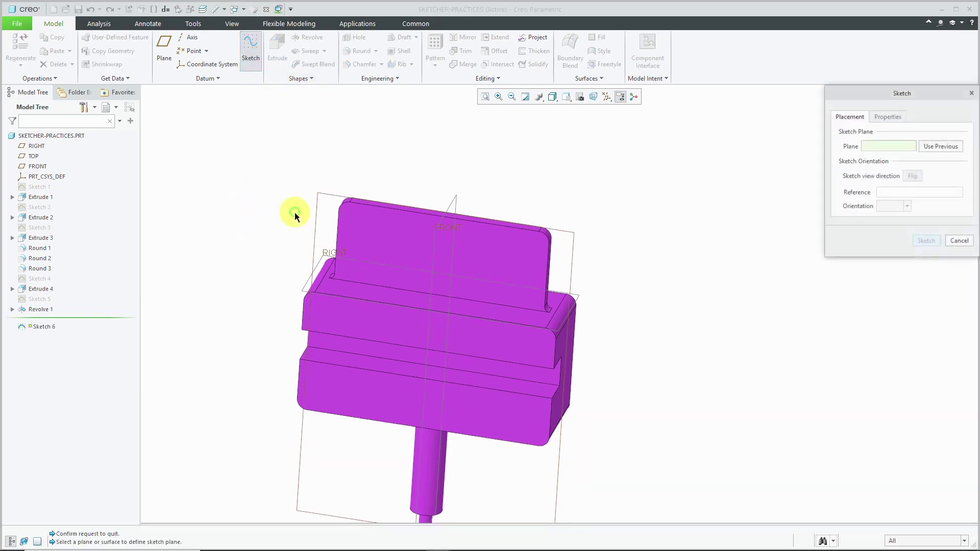
pyautogui.click(412, 241)
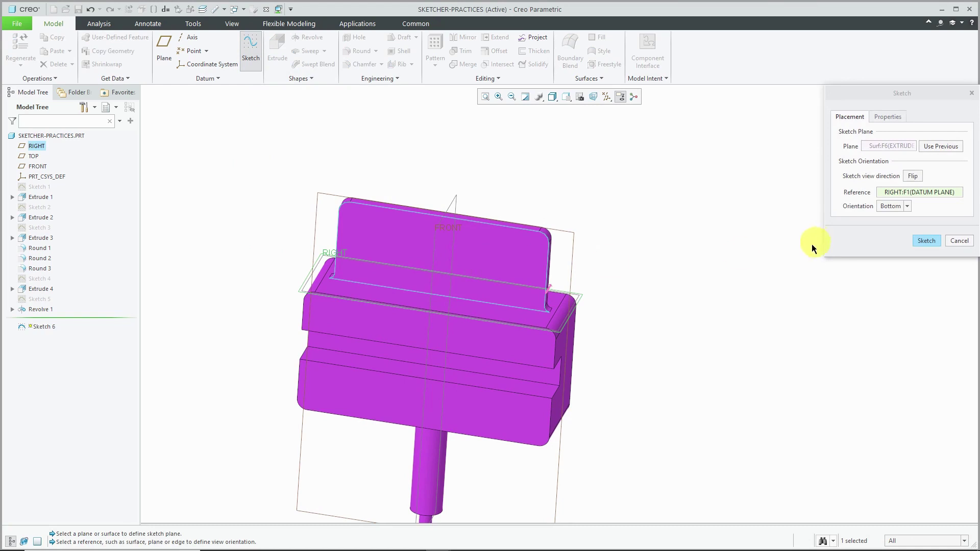
pyautogui.click(498, 313)
pyautogui.click(890, 206)
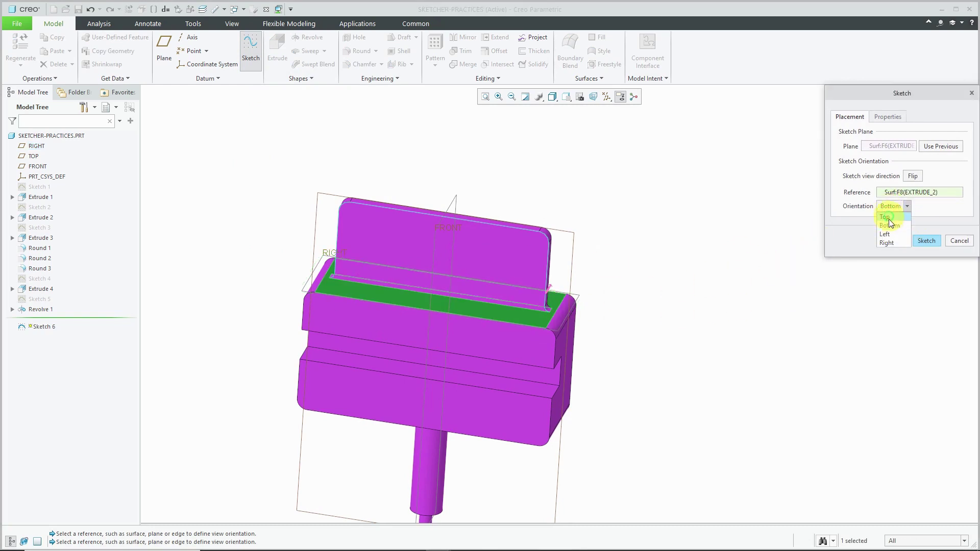
pyautogui.click(890, 225)
pyautogui.click(926, 240)
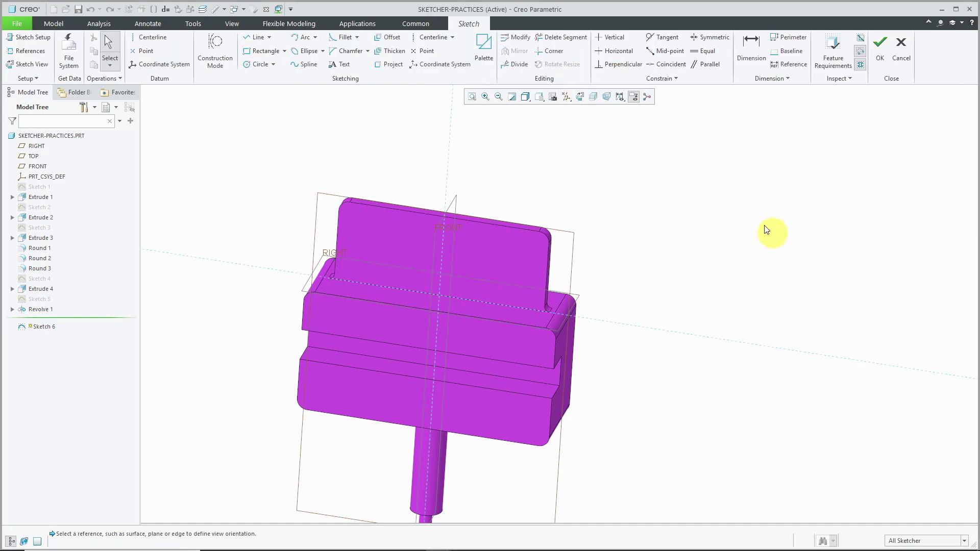
# - View the sketch face-on, hide datum planes, and show datum points
pyautogui.click(580, 96)
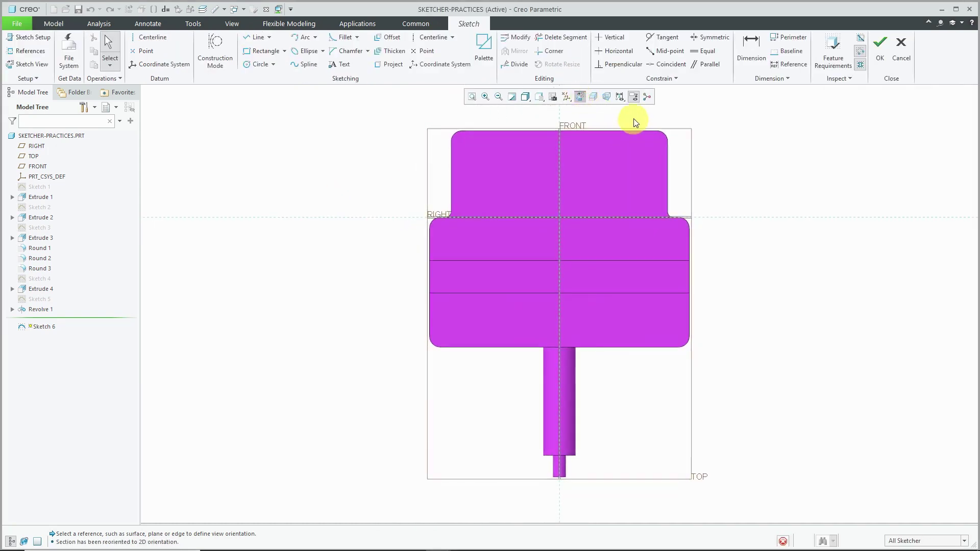
pyautogui.scroll(-1, 696, 114)
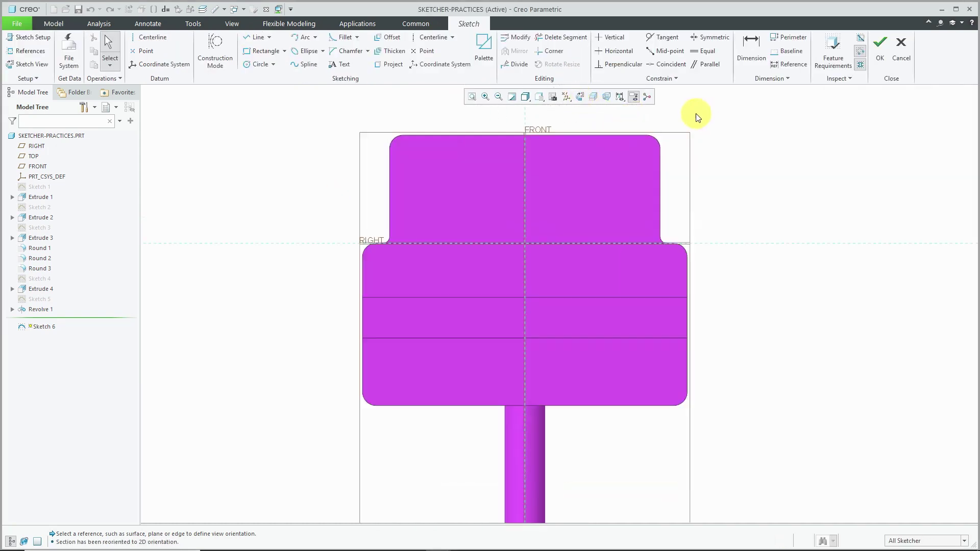
pyautogui.click(569, 100)
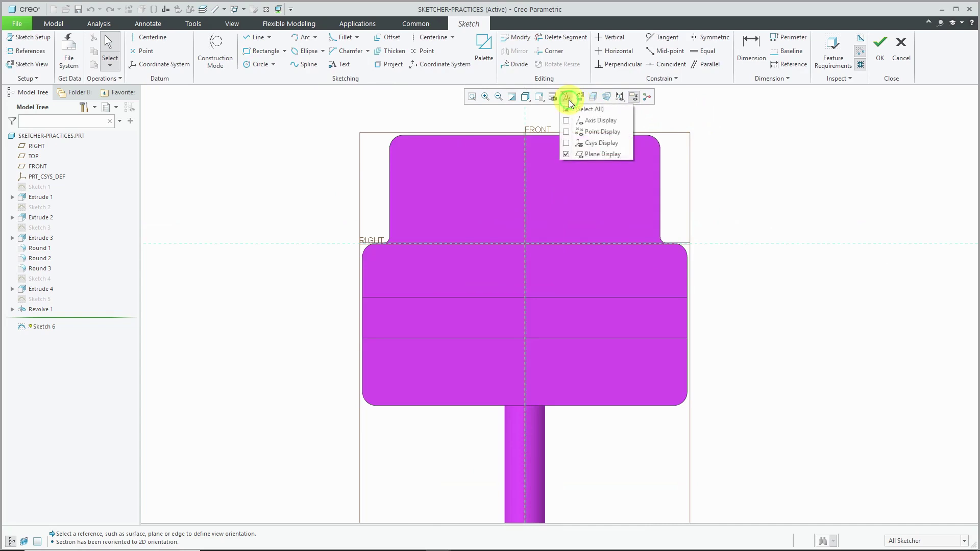
pyautogui.click(598, 154)
pyautogui.click(601, 133)
pyautogui.scroll(-1, 560, 116)
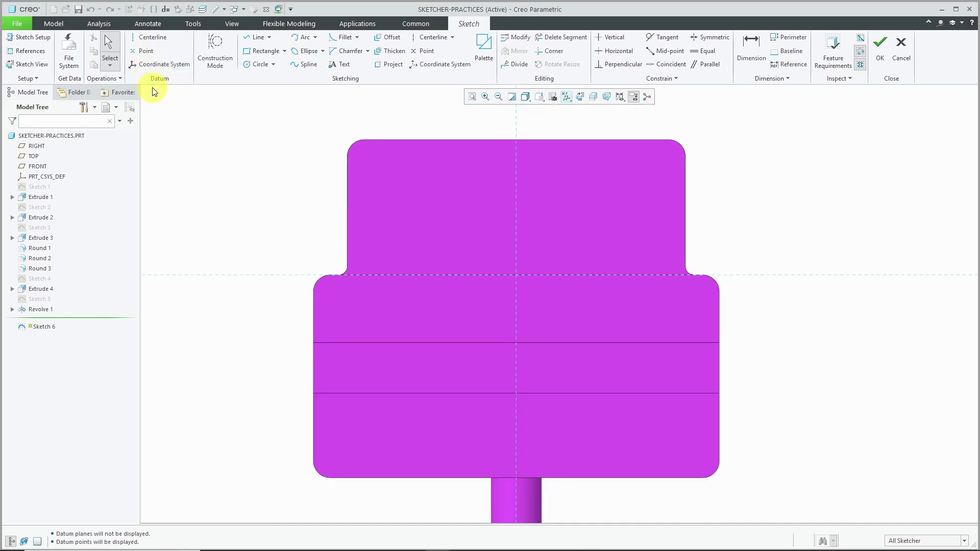
# - Place four sketch points in a rectangle on the plate's left side
pyautogui.click(147, 52)
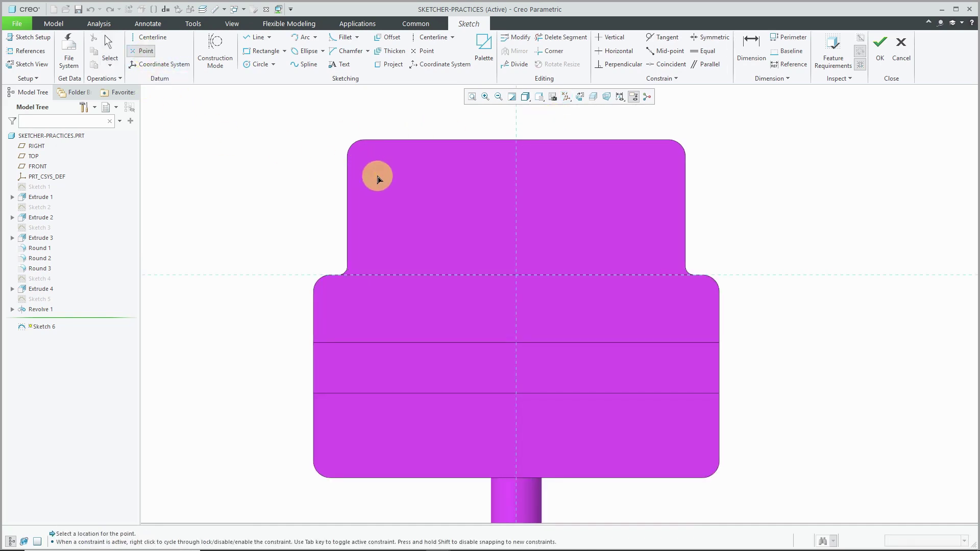
pyautogui.click(387, 180)
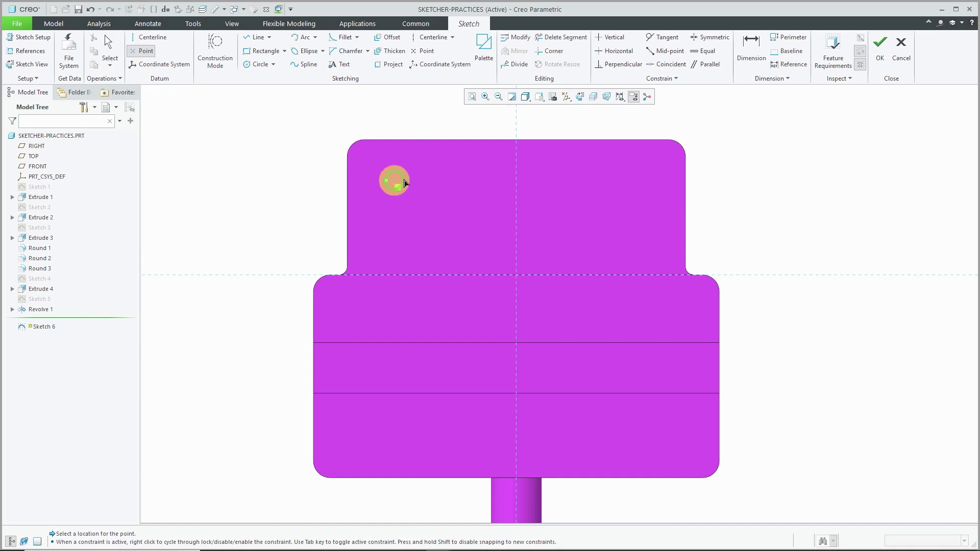
pyautogui.click(474, 181)
pyautogui.click(474, 243)
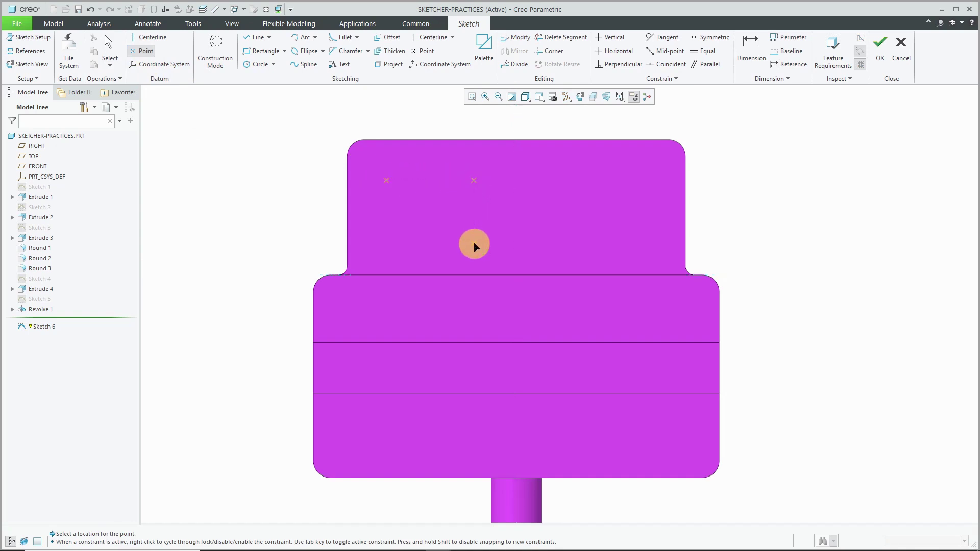
pyautogui.click(388, 248)
pyautogui.middleClick(234, 209)
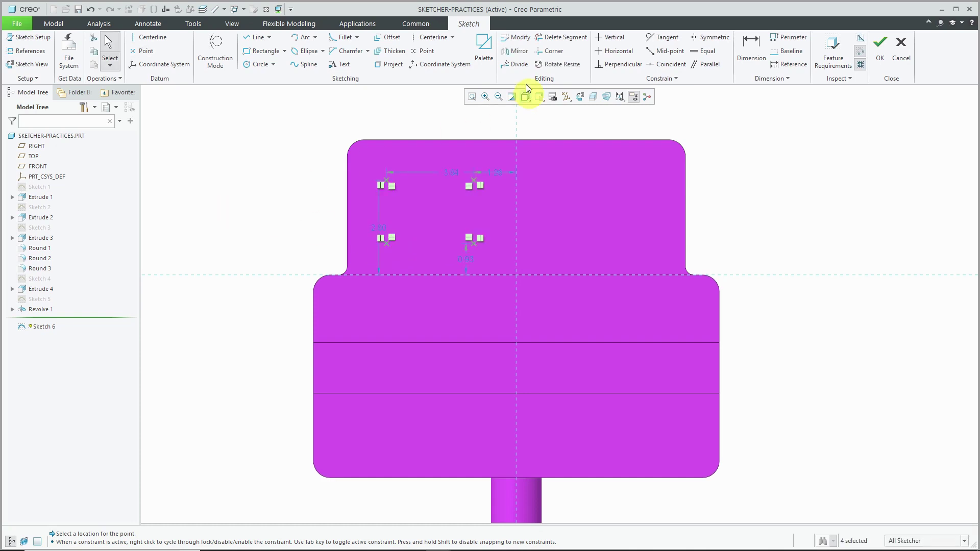
# - Mirror the four points across a vertical centerline into eight points and finish the sketch
pyautogui.click(437, 41)
pyautogui.moveTo(521, 124); pyautogui.dragTo(520, 212)
pyautogui.middleClick(372, 157)
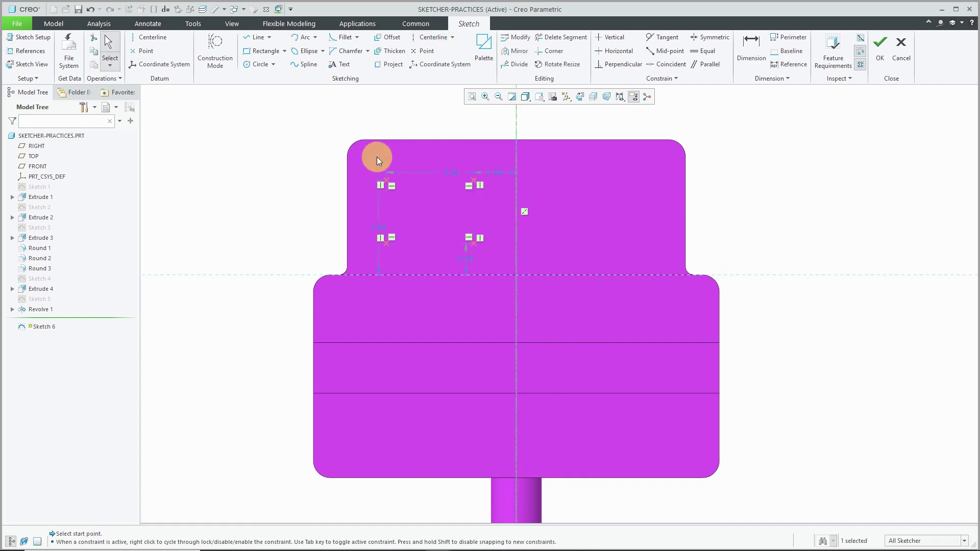
pyautogui.moveTo(406, 206); pyautogui.dragTo(494, 265)
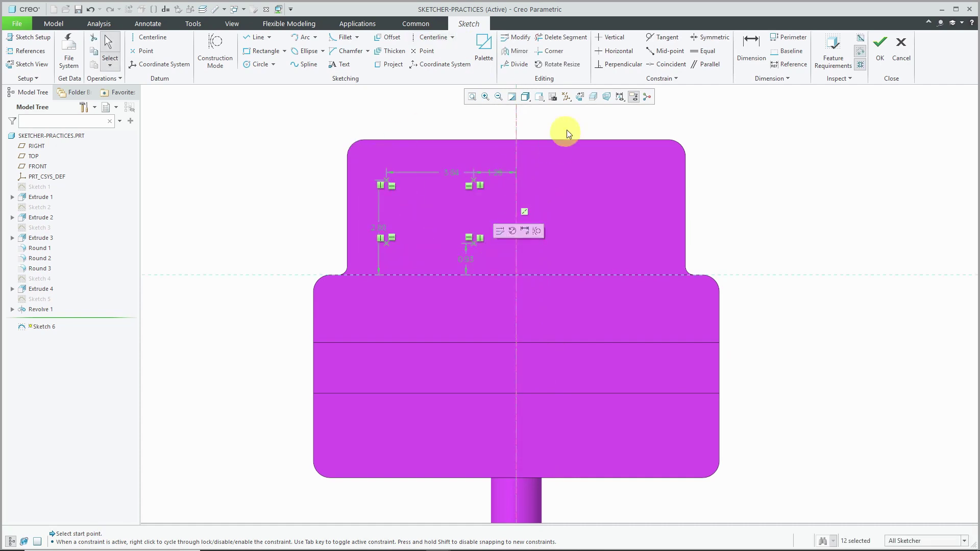
pyautogui.click(519, 51)
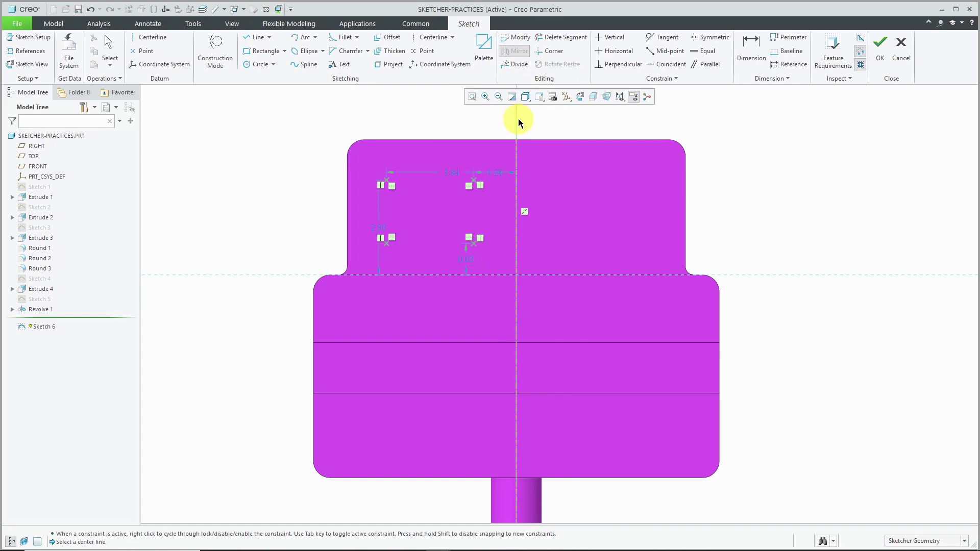
pyautogui.click(519, 119)
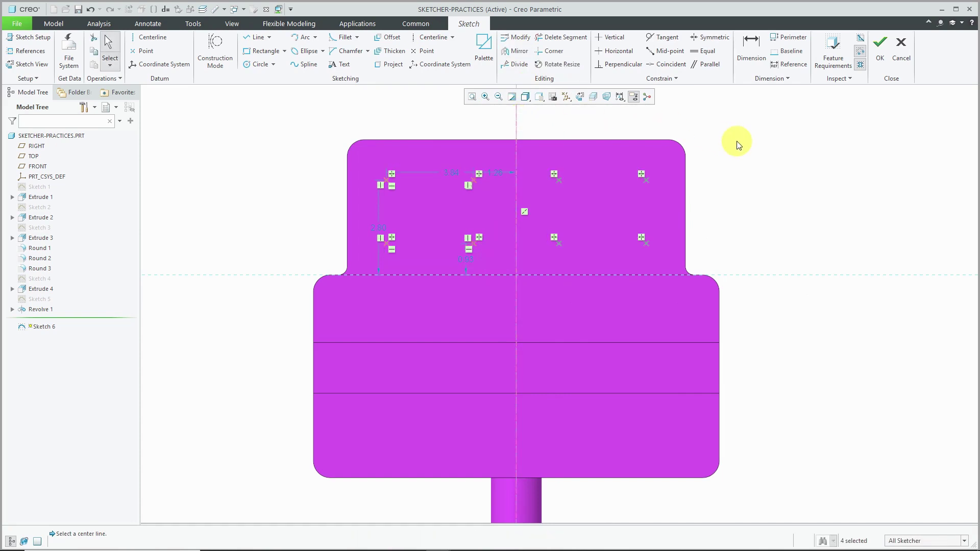
pyautogui.click(880, 55)
# - Add a 0.375-diameter hole at PNT0 with its depth set to To Next
pyautogui.moveTo(520, 217); pyautogui.dragTo(514, 219, button='middle')
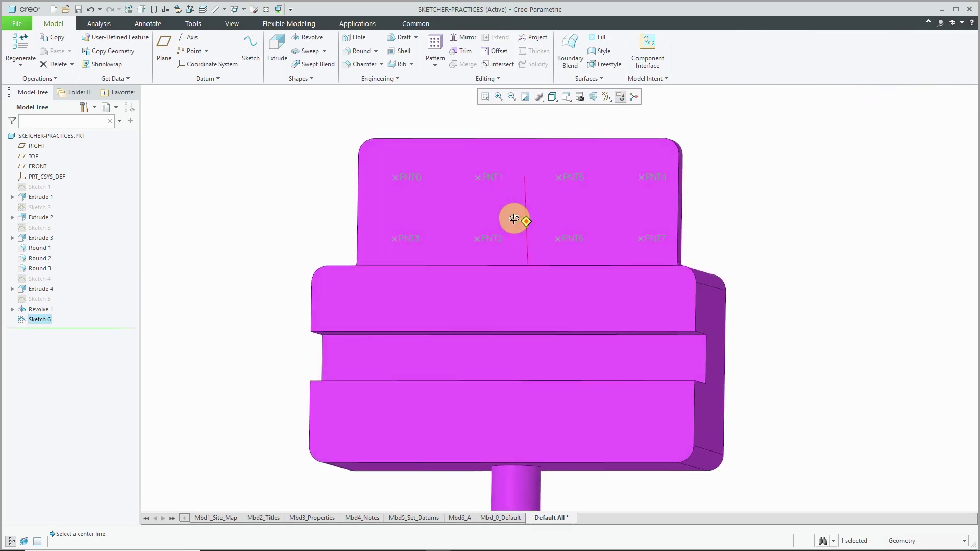
pyautogui.click(401, 116)
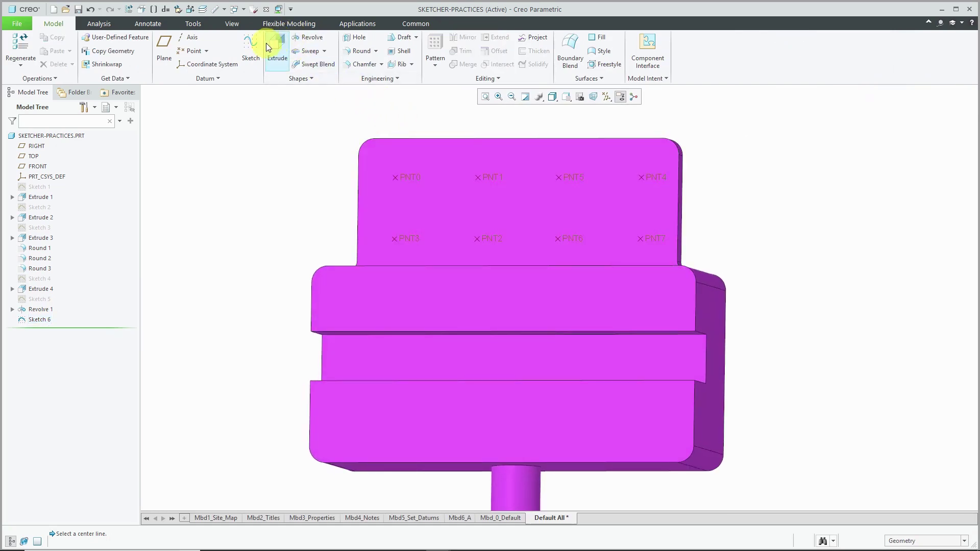
pyautogui.click(356, 37)
pyautogui.click(410, 182)
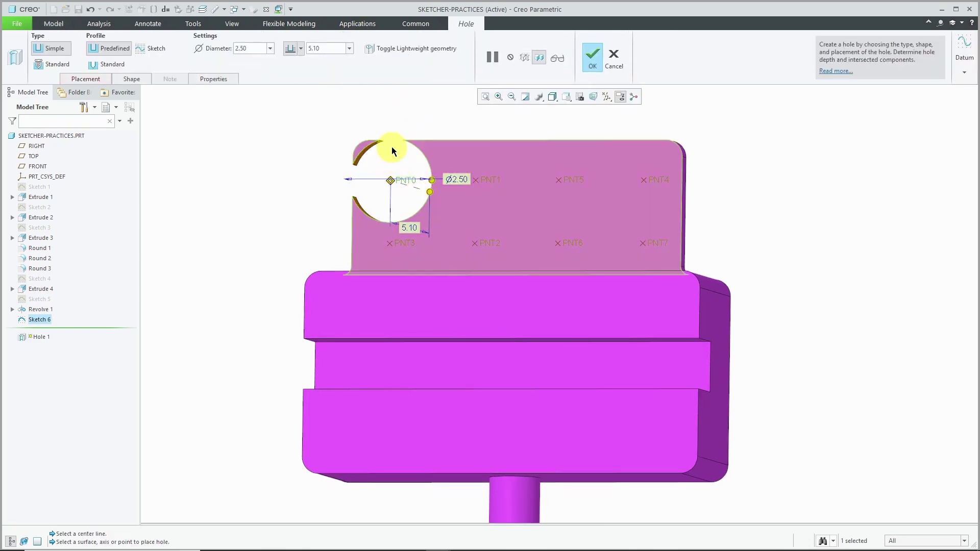
pyautogui.doubleClick(459, 179)
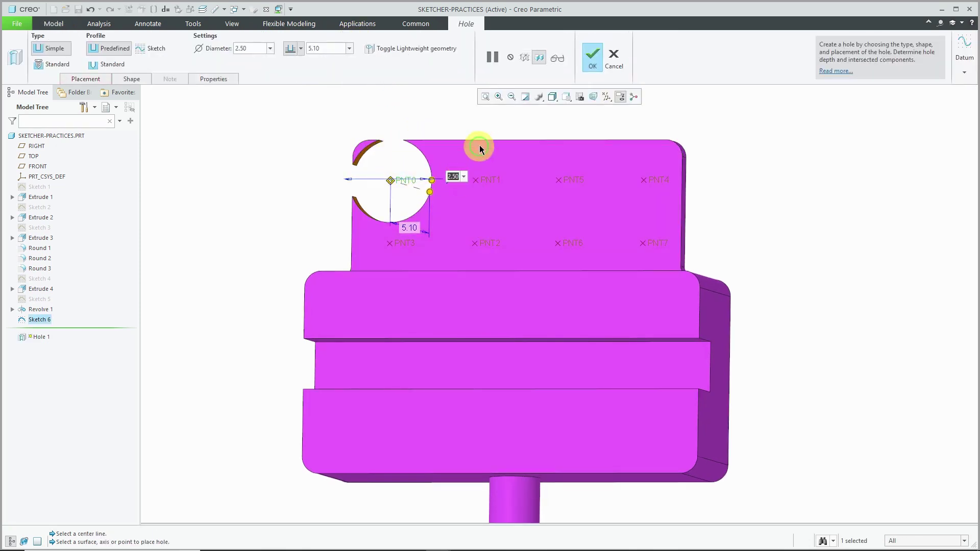
pyautogui.write('.375')
pyautogui.press('Return')
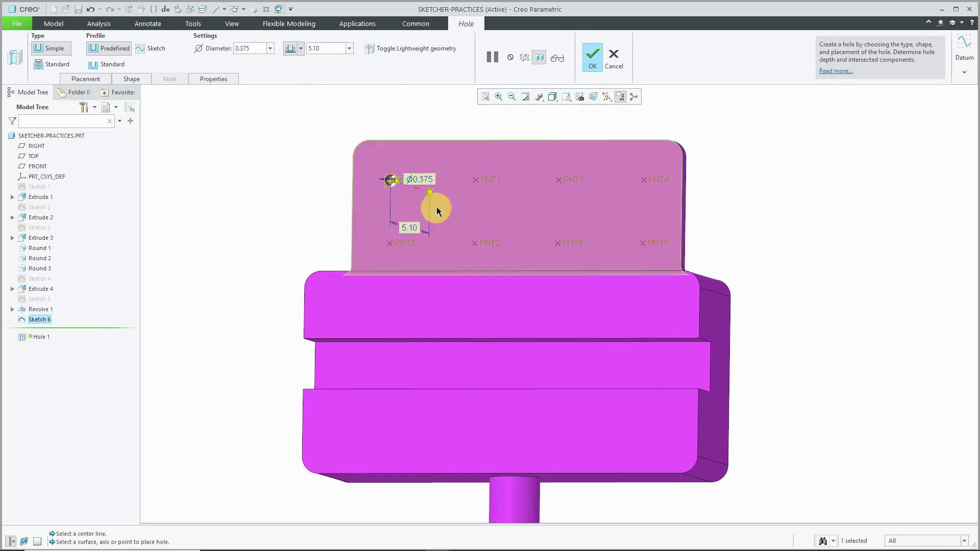
pyautogui.rightClick(429, 193)
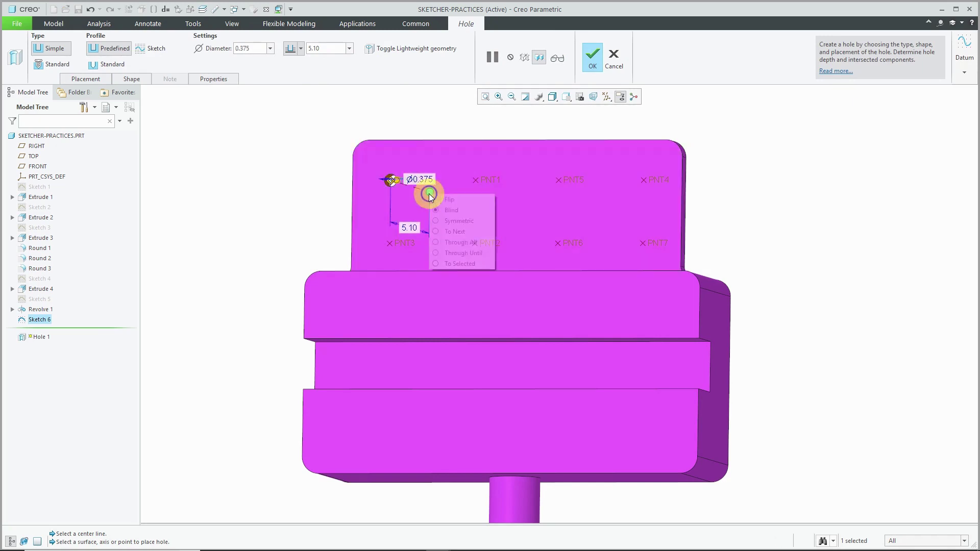
pyautogui.click(464, 232)
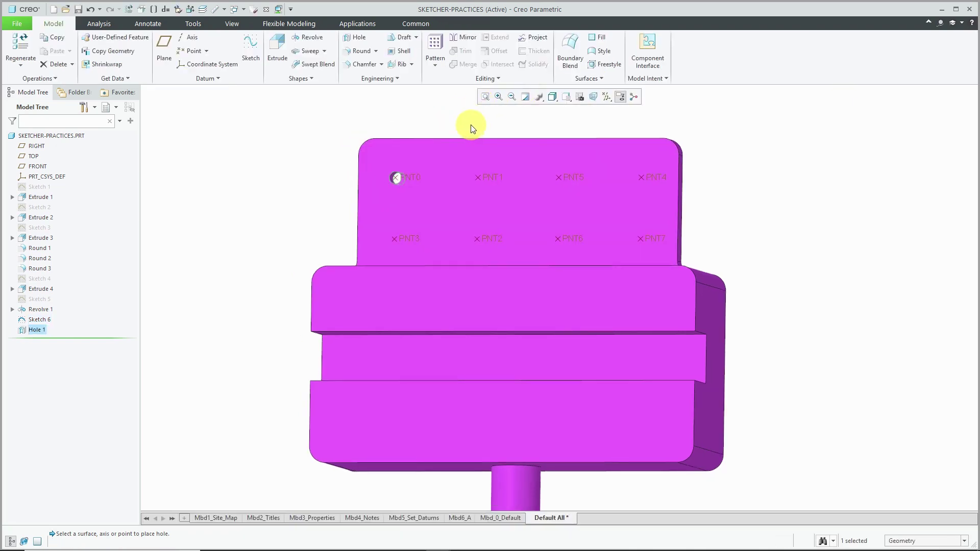
# - Pattern the hole as a Point pattern onto the eight Sketch 6 points
pyautogui.click(437, 49)
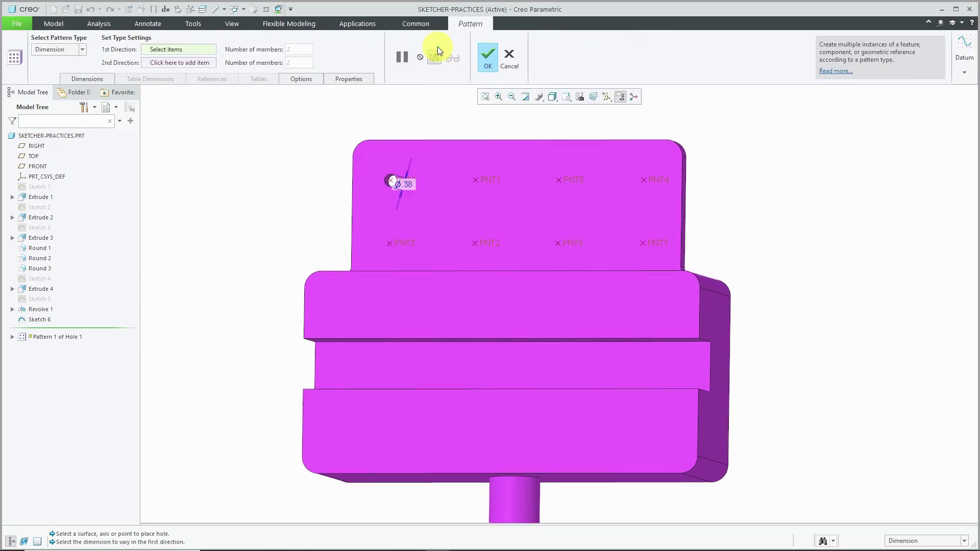
pyautogui.click(55, 50)
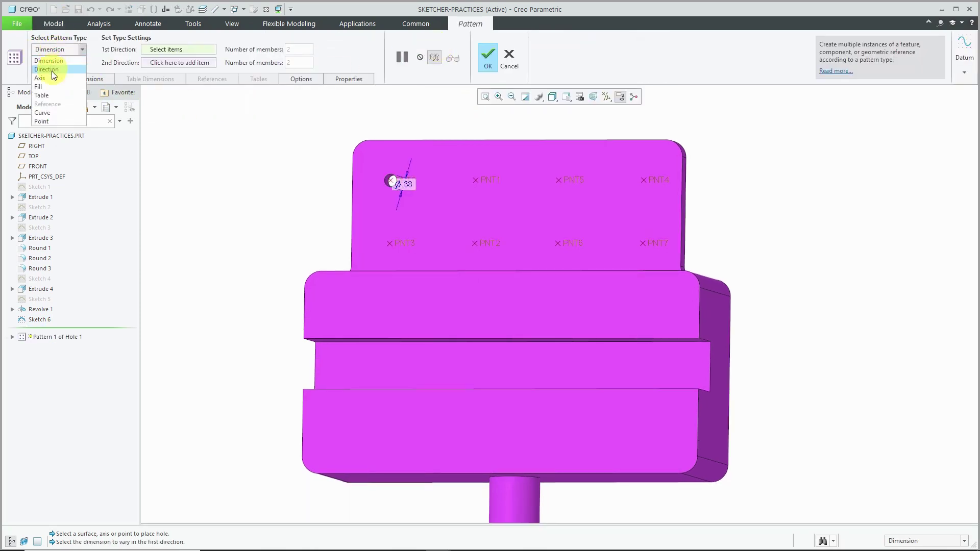
pyautogui.click(51, 120)
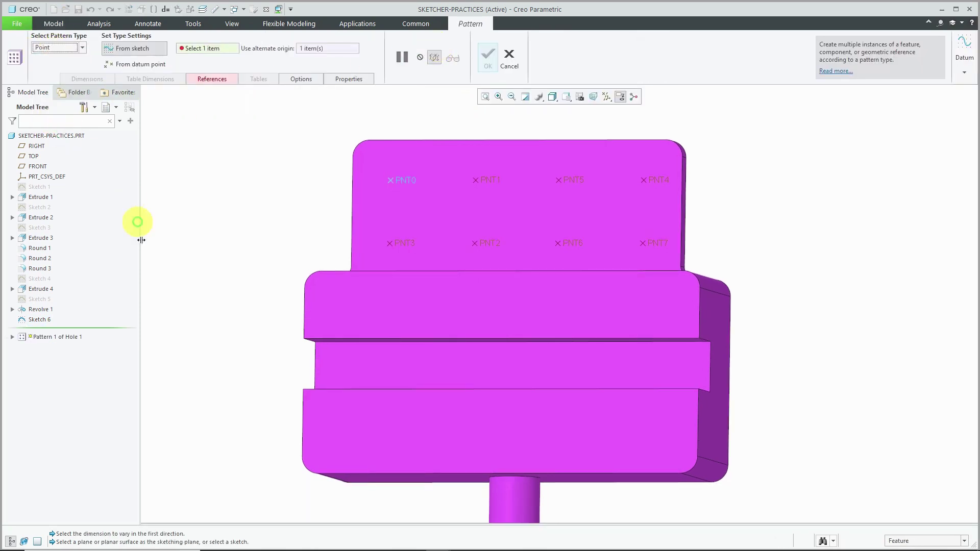
pyautogui.click(48, 321)
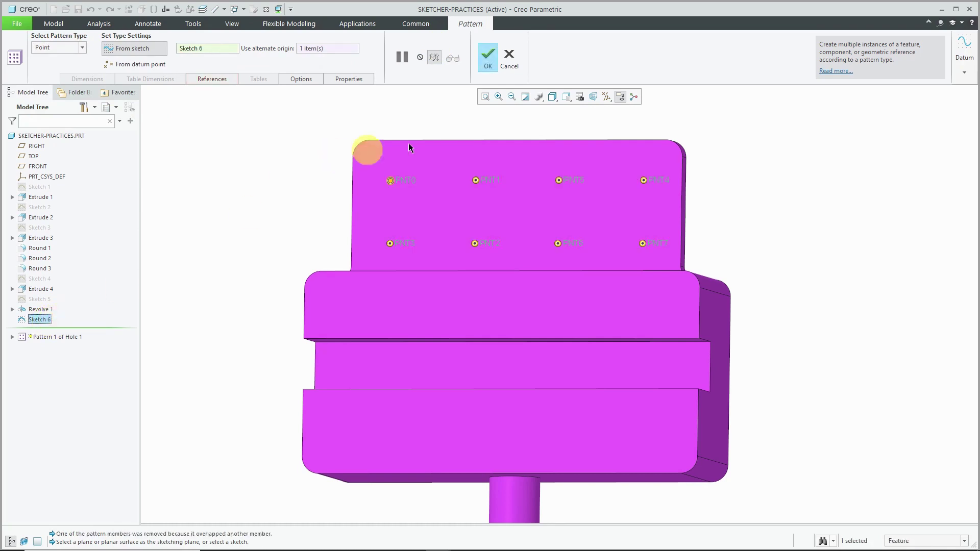
pyautogui.click(494, 61)
# - Select the hole pattern in the model tree and start another pattern on it
pyautogui.click(544, 130)
pyautogui.scroll(2, 652, 157)
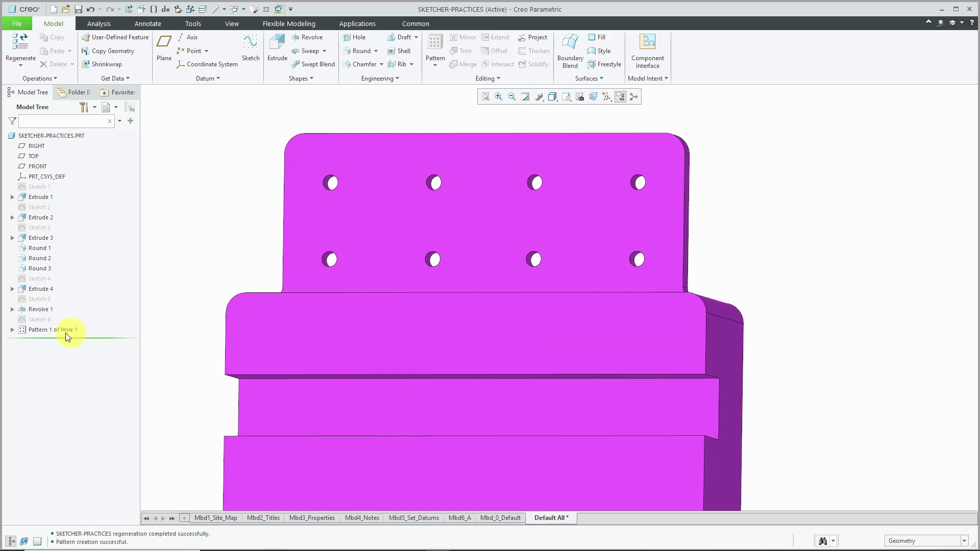
pyautogui.click(56, 329)
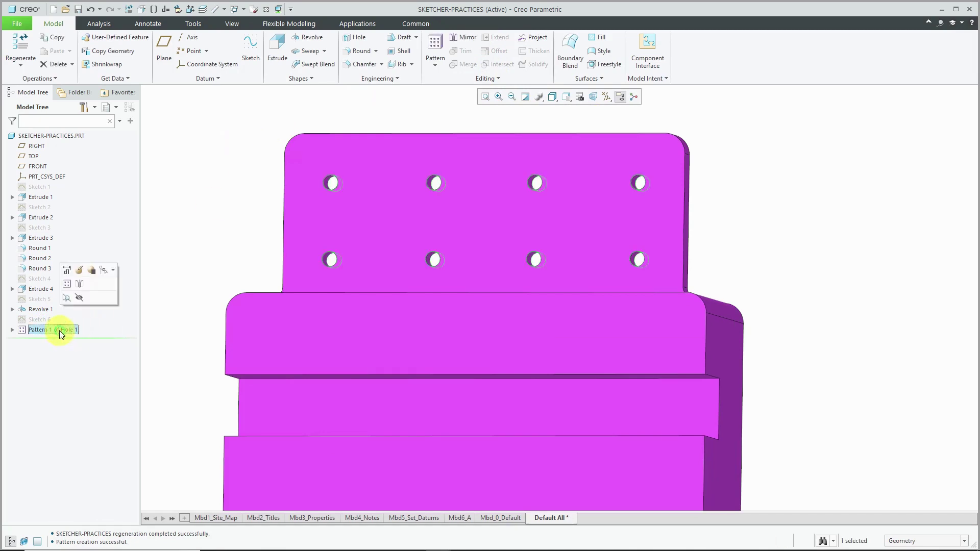
pyautogui.click(69, 287)
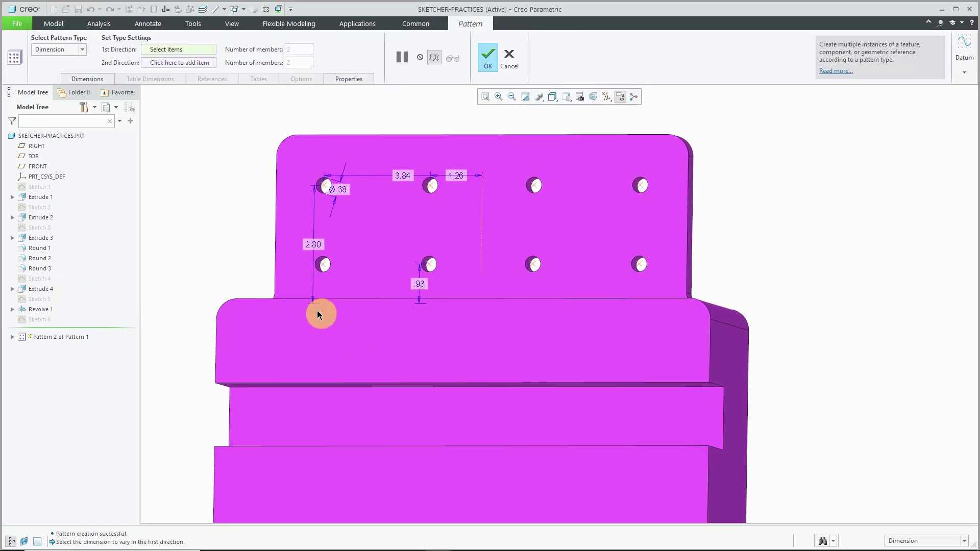
# - Cancel the extra pattern and redefine Pattern 1 of Hole 1 to exclude PNT2 and PNT6
pyautogui.click(509, 57)
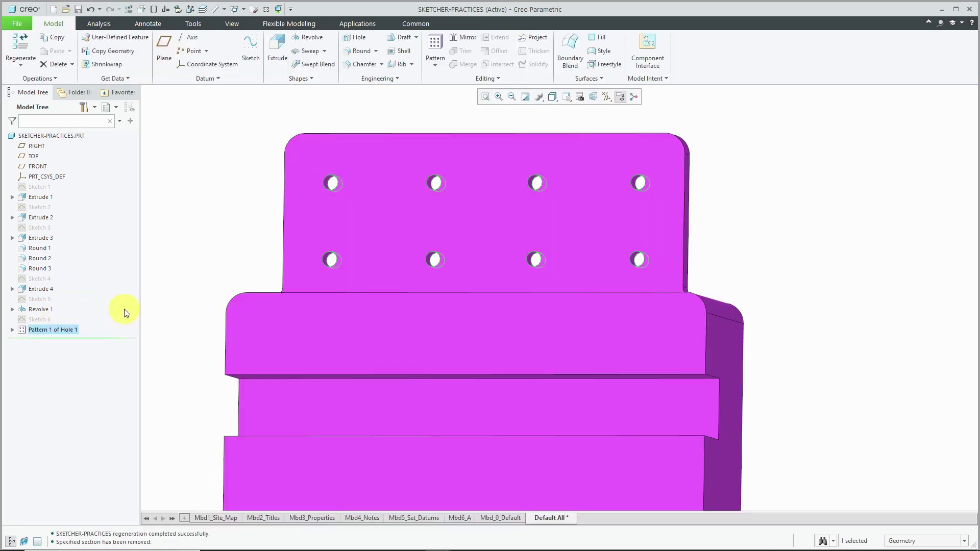
pyautogui.click(59, 329)
pyautogui.click(51, 332)
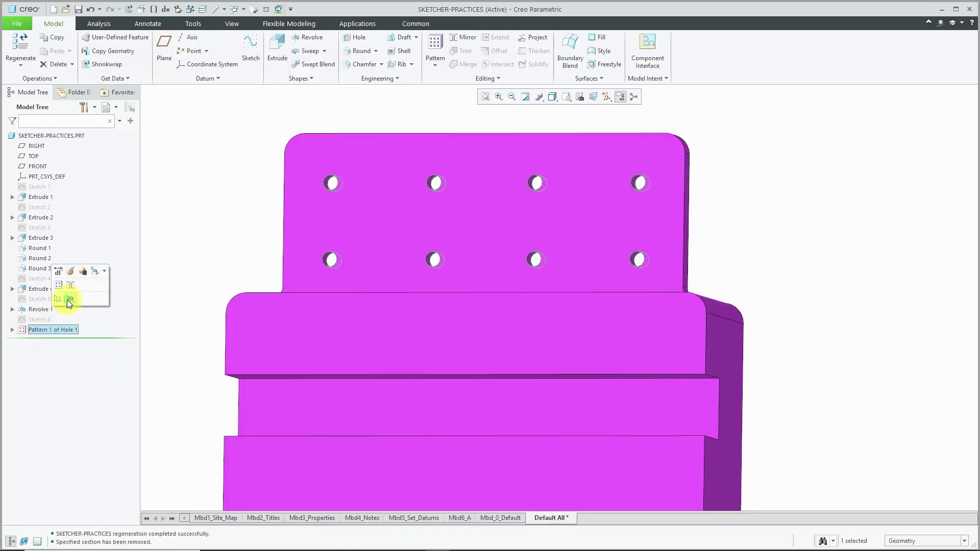
pyautogui.click(59, 273)
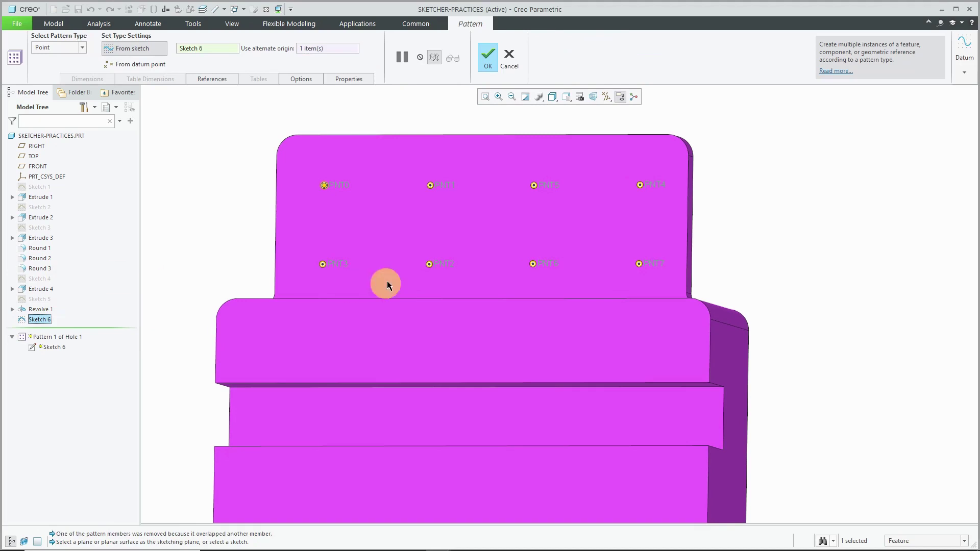
pyautogui.click(430, 264)
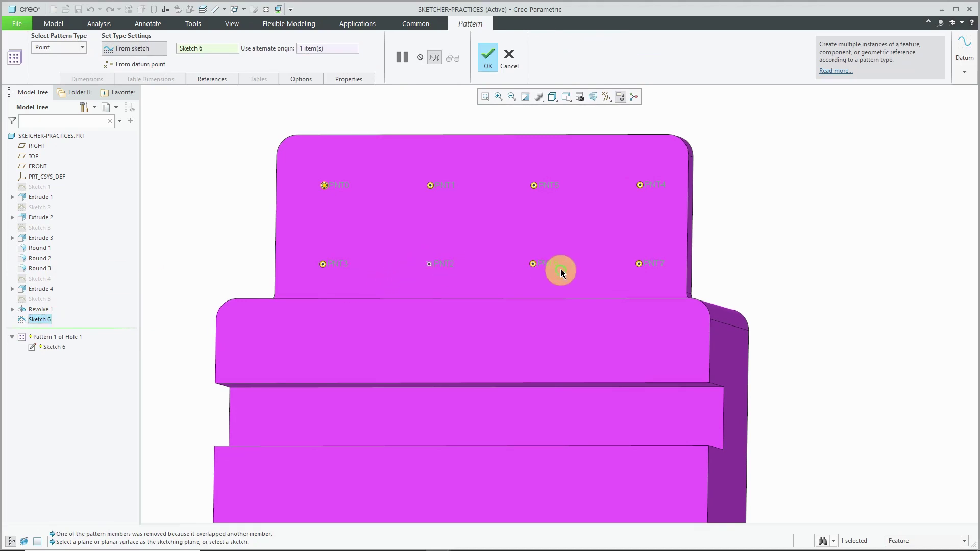
pyautogui.click(533, 264)
pyautogui.click(488, 57)
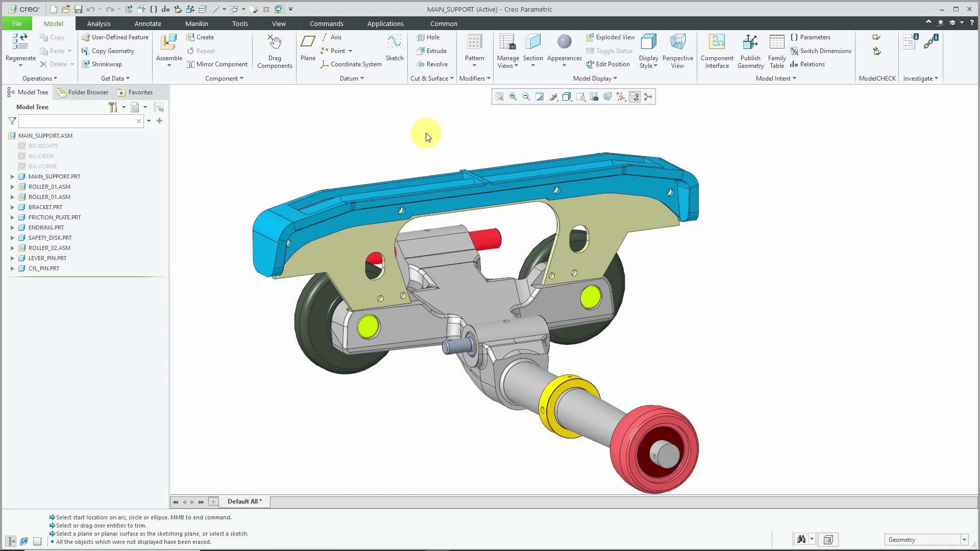
# - Create part PRT0001 from the standard template with a Default constraint and activate it
pyautogui.click(203, 37)
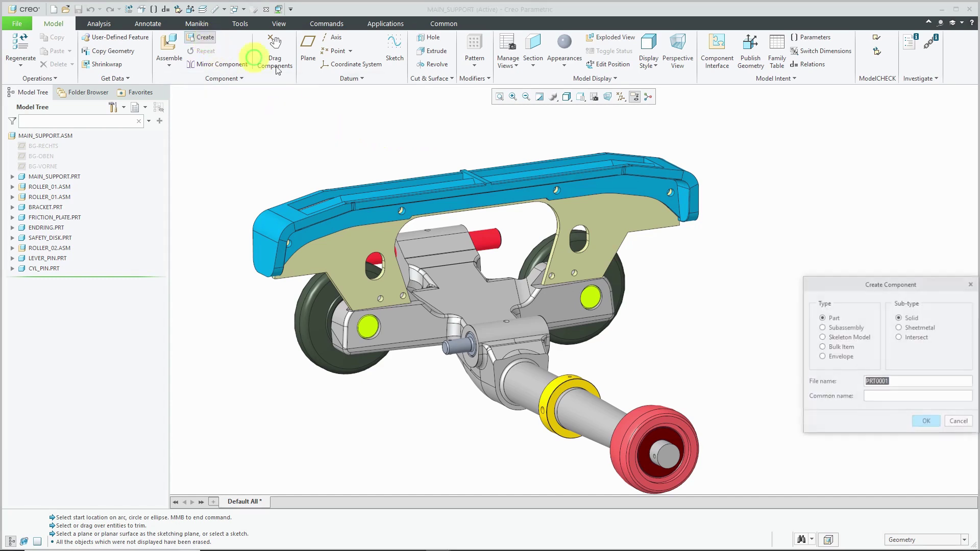
pyautogui.click(933, 422)
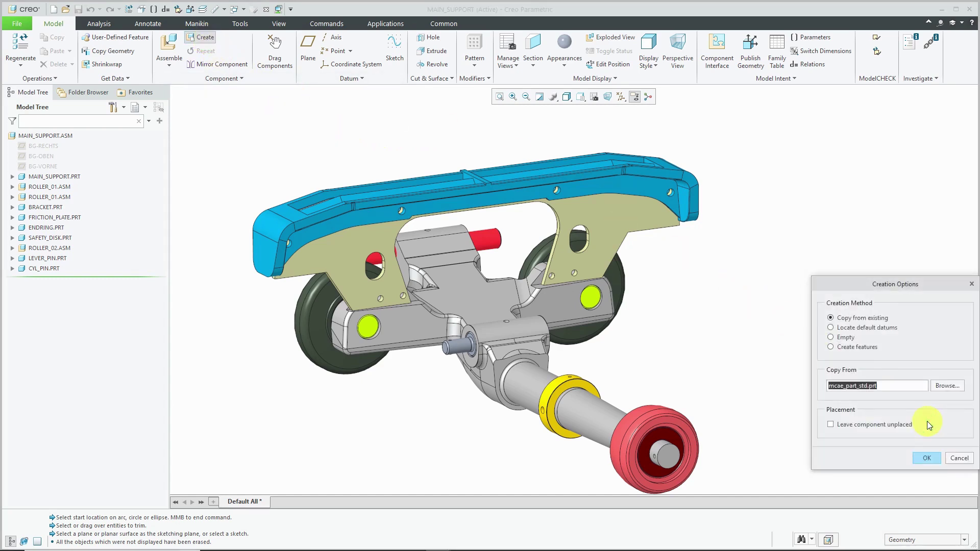
pyautogui.click(928, 460)
pyautogui.rightClick(851, 283)
pyautogui.click(903, 396)
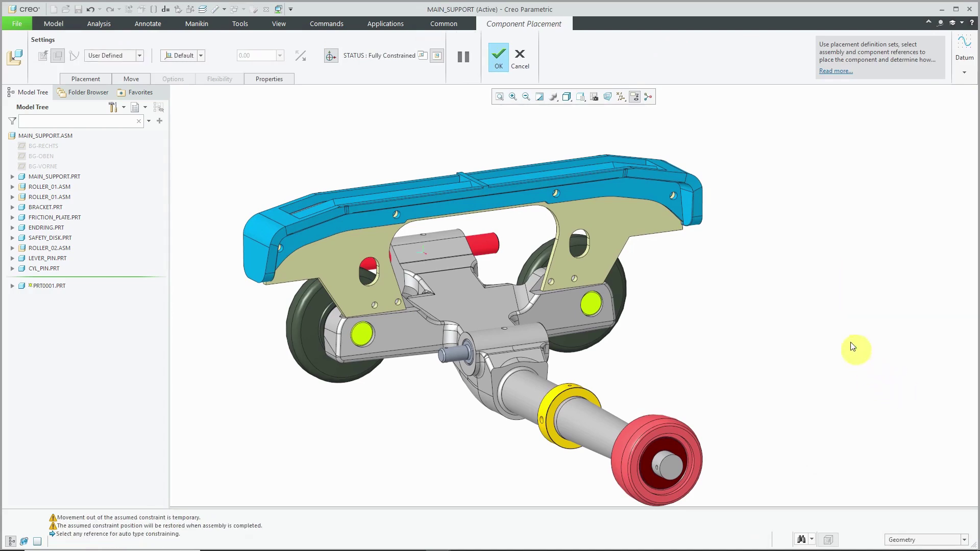
pyautogui.click(502, 62)
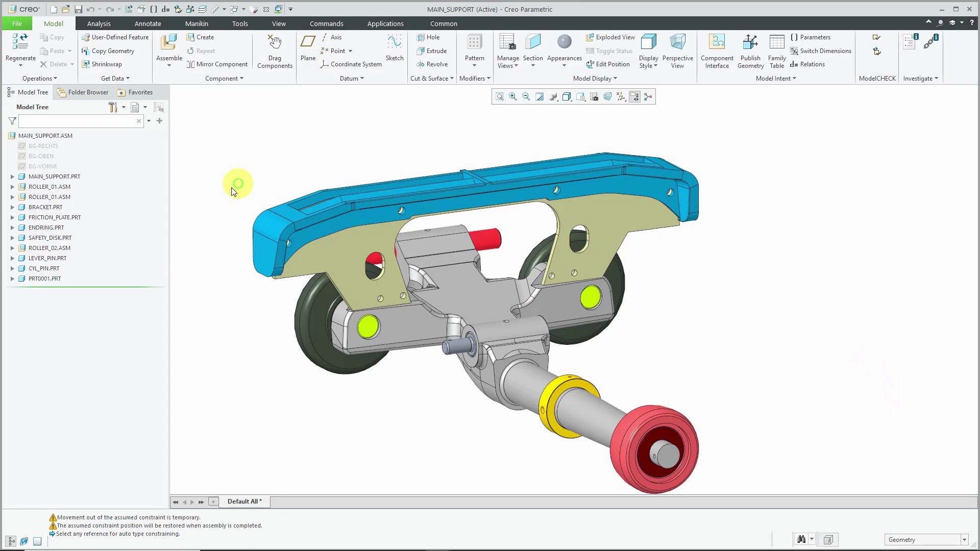
pyautogui.click(56, 279)
pyautogui.click(51, 233)
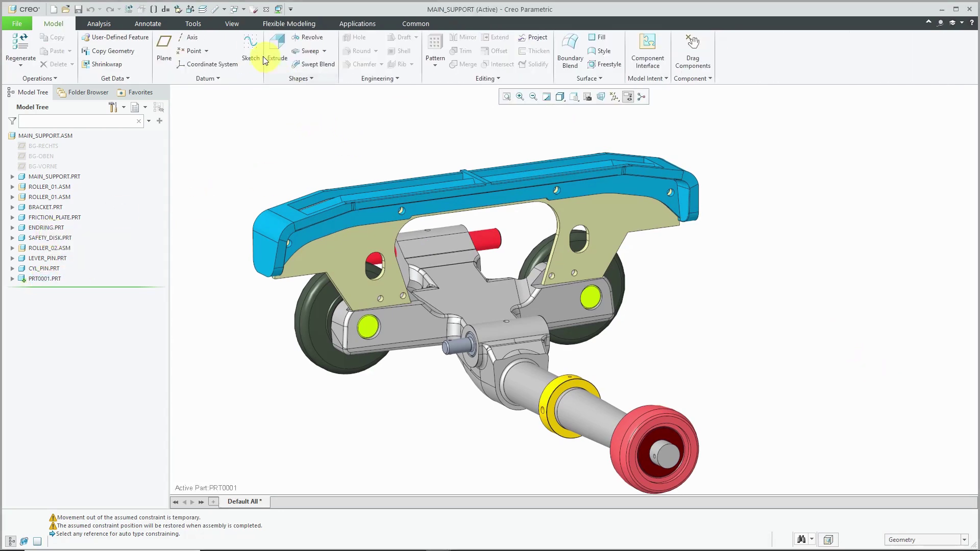
# - Start a new sketch in PRT0001 on the bracket plate face
pyautogui.click(255, 49)
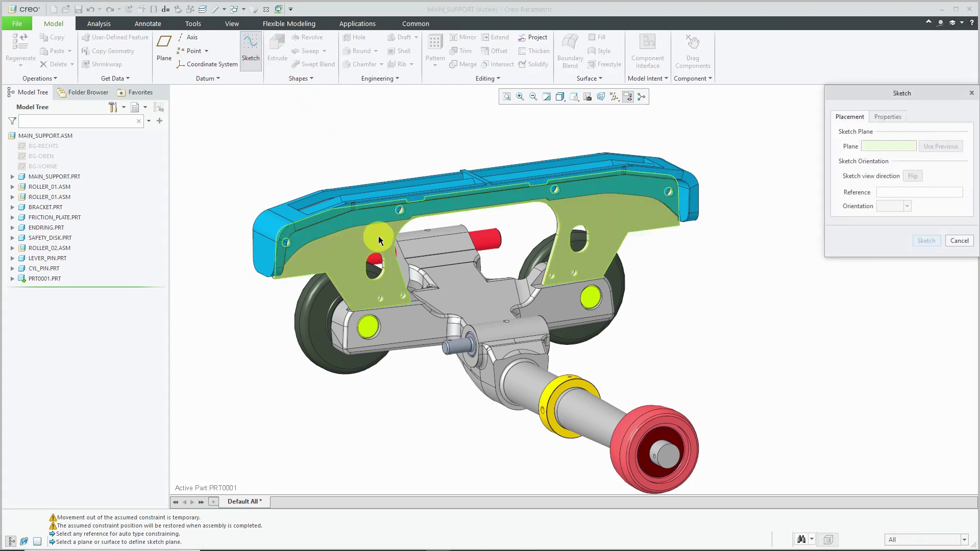
pyautogui.click(379, 240)
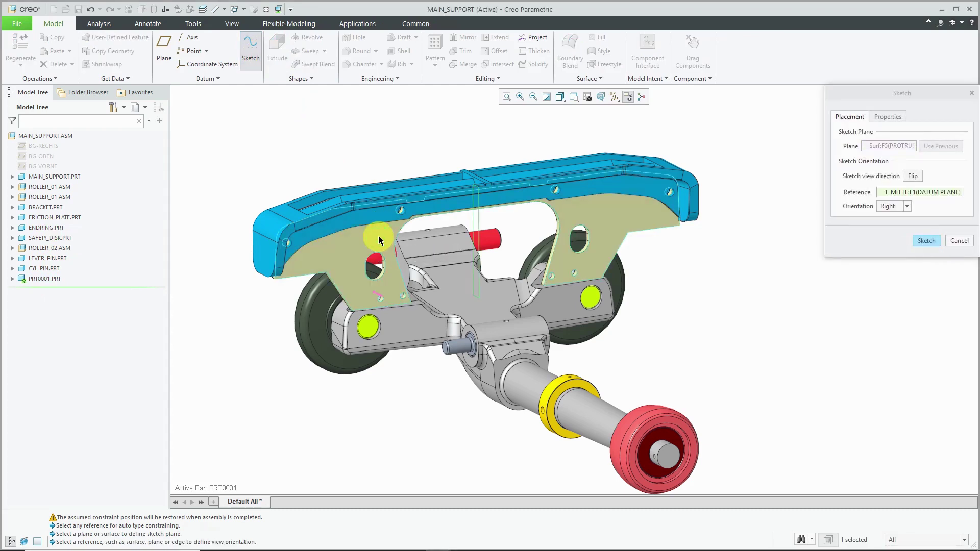
pyautogui.click(936, 244)
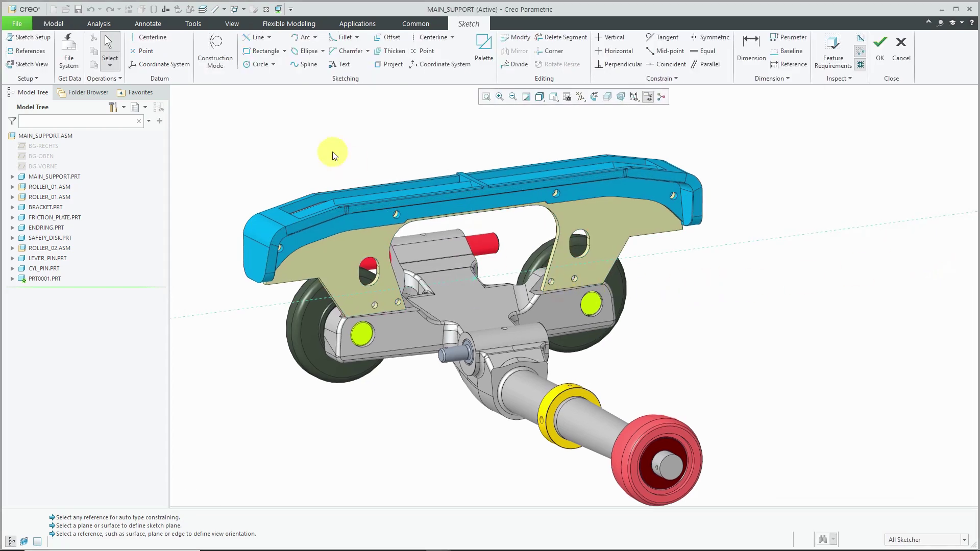
# - Project the edges of both bracket holes into the sketch
pyautogui.click(388, 64)
pyautogui.scroll(-5, 357, 266)
pyautogui.click(399, 240)
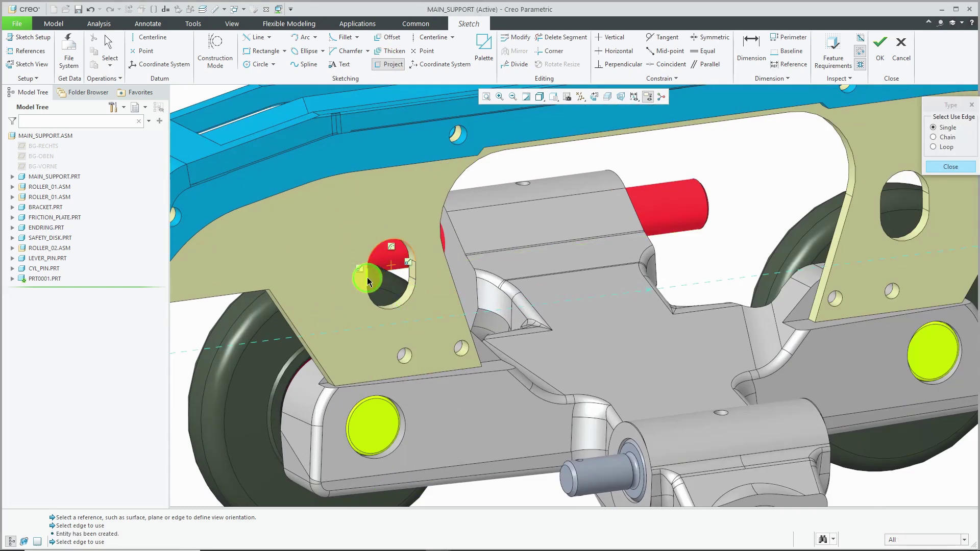
pyautogui.click(367, 277)
pyautogui.scroll(5, 396, 310)
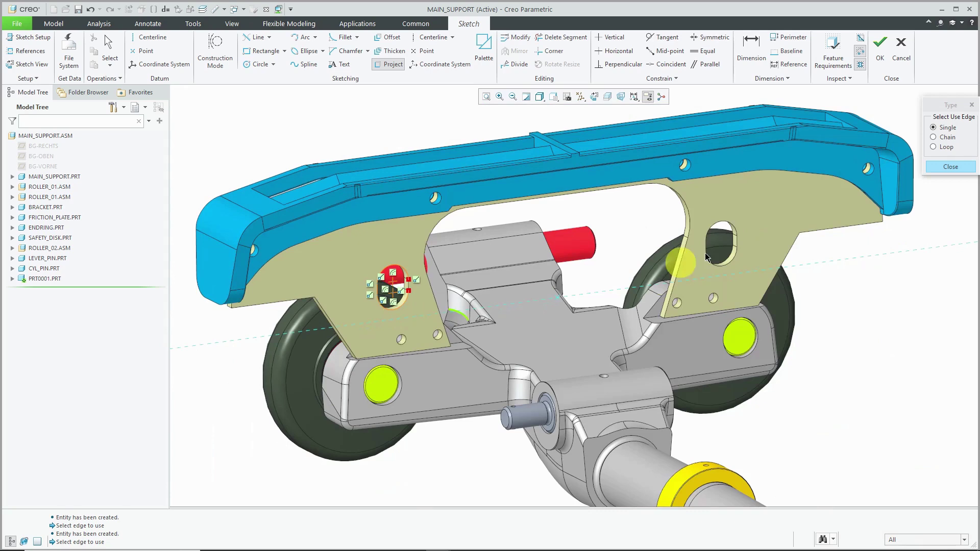
pyautogui.click(736, 244)
pyautogui.scroll(5, 737, 244)
pyautogui.click(728, 292)
pyautogui.click(954, 167)
pyautogui.scroll(5, 796, 217)
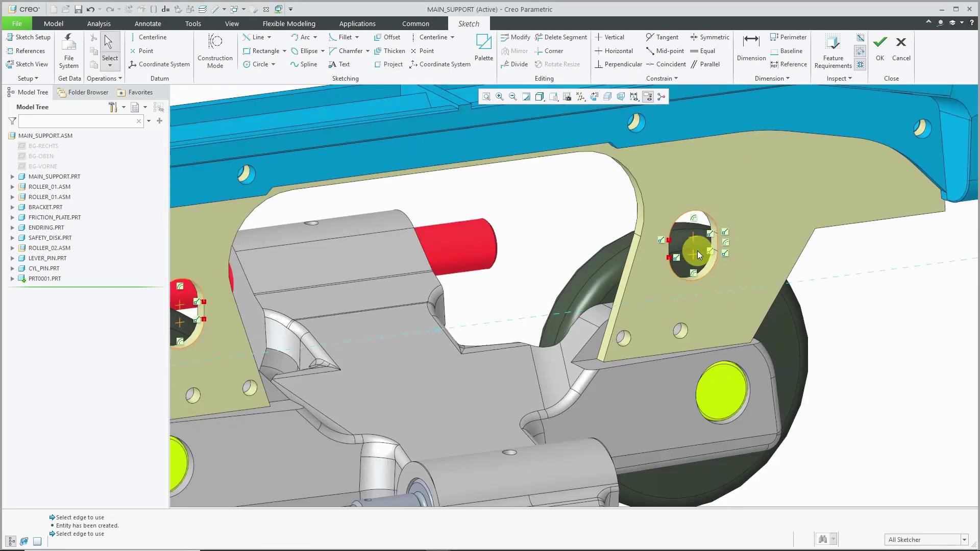
pyautogui.moveTo(413, 233); pyautogui.dragTo(225, 153, button='middle')
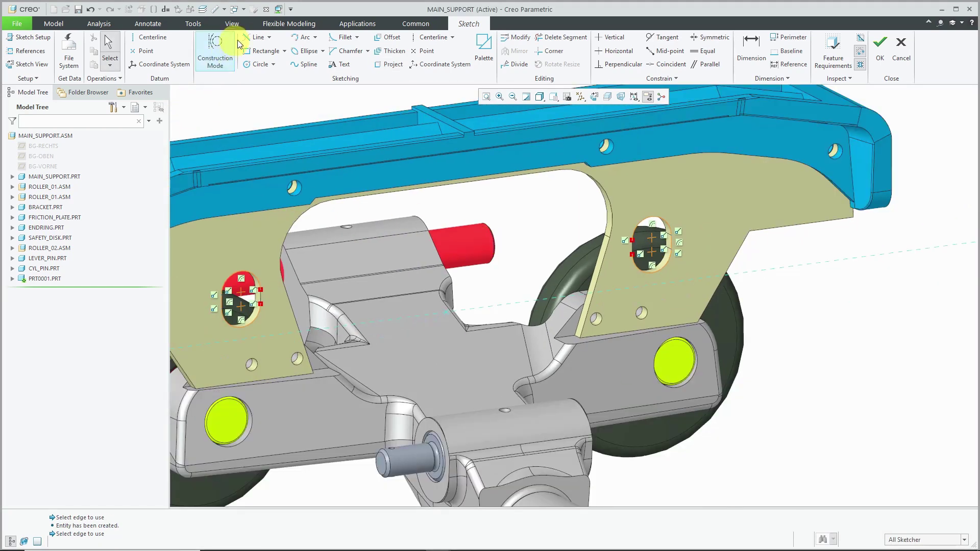
# - Draw two lines tangent to both holes, along their tops and bottoms
pyautogui.click(253, 36)
pyautogui.click(249, 269)
pyautogui.click(653, 214)
pyautogui.middleClick(588, 258)
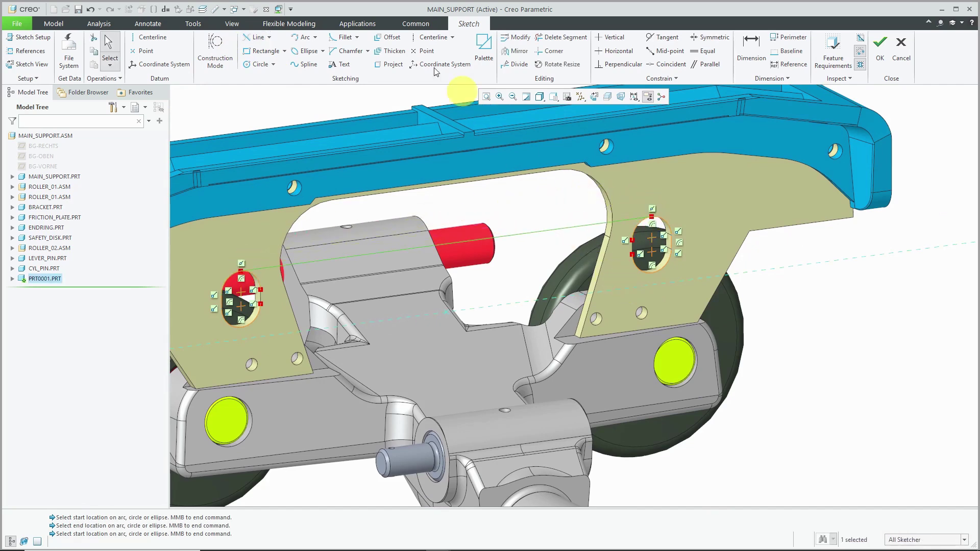
pyautogui.click(253, 37)
pyautogui.click(247, 330)
pyautogui.click(653, 273)
pyautogui.middleClick(525, 255)
# - Trim away the inner arcs of both hole circles and finish the slot sketch
pyautogui.click(571, 44)
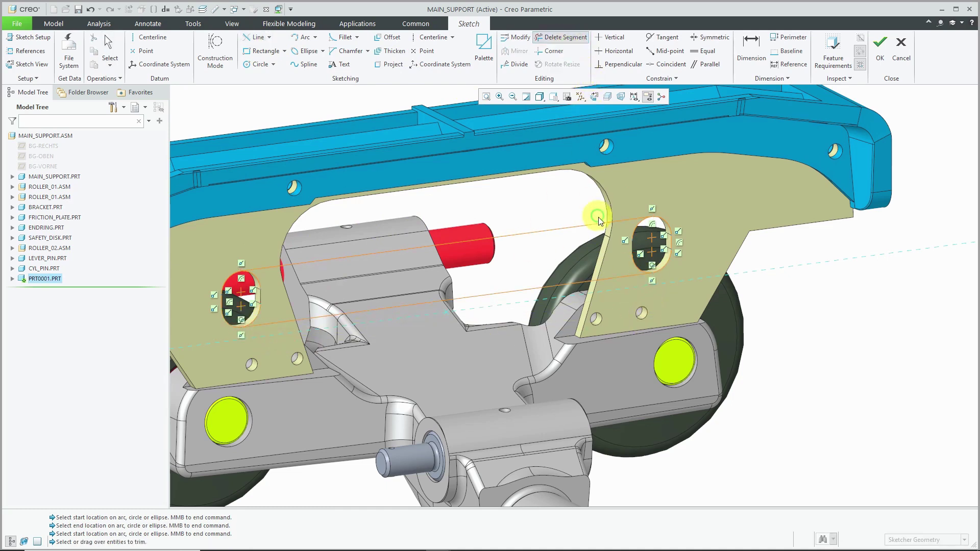
pyautogui.moveTo(615, 232)
pyautogui.mouseDown()
pyautogui.moveTo(638, 236)
pyautogui.moveTo(642, 259)
pyautogui.moveTo(633, 262)
pyautogui.mouseUp()
pyautogui.moveTo(256, 291); pyautogui.dragTo(255, 319)
pyautogui.middleClick(440, 268)
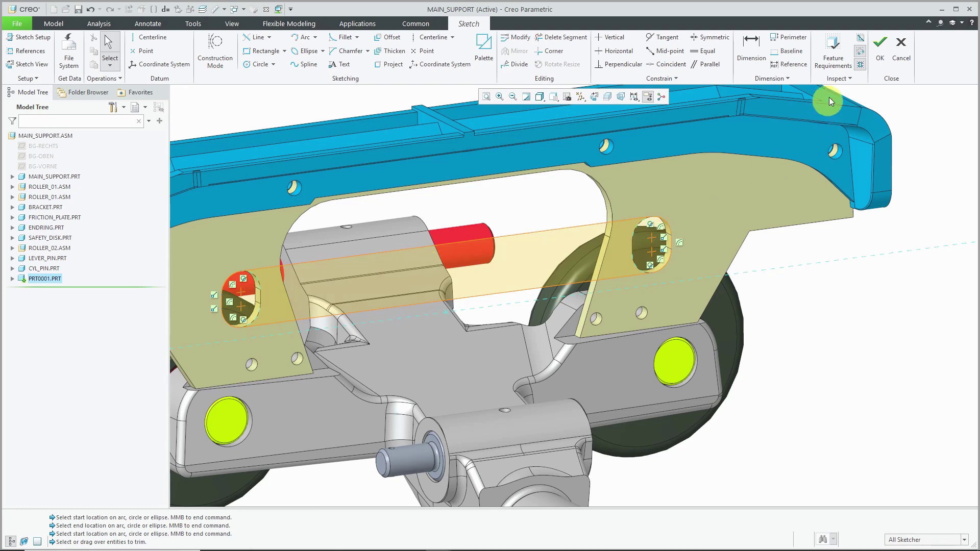
pyautogui.click(880, 48)
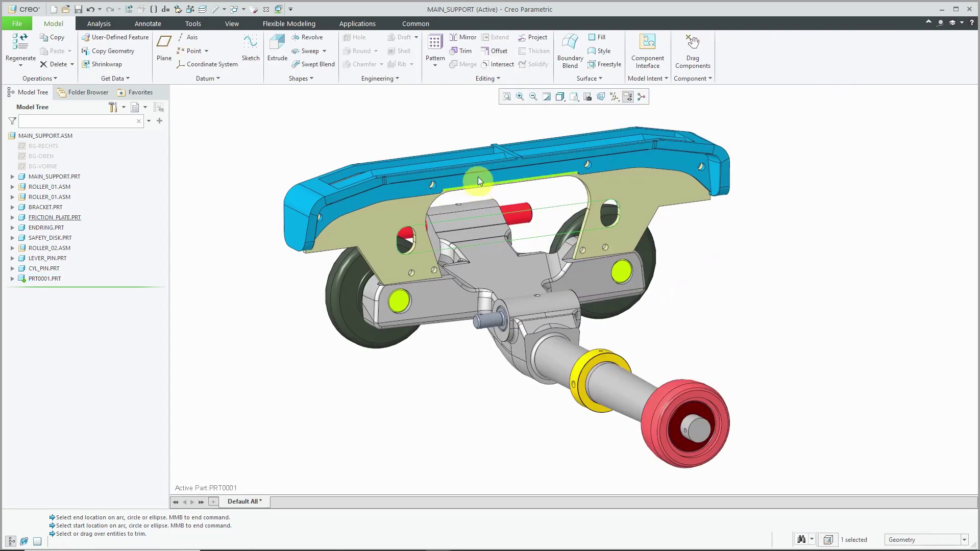
# - Extrude the slot sketch into a thin 1.25-deep bar and expand PRT0001 in the tree
pyautogui.click(275, 48)
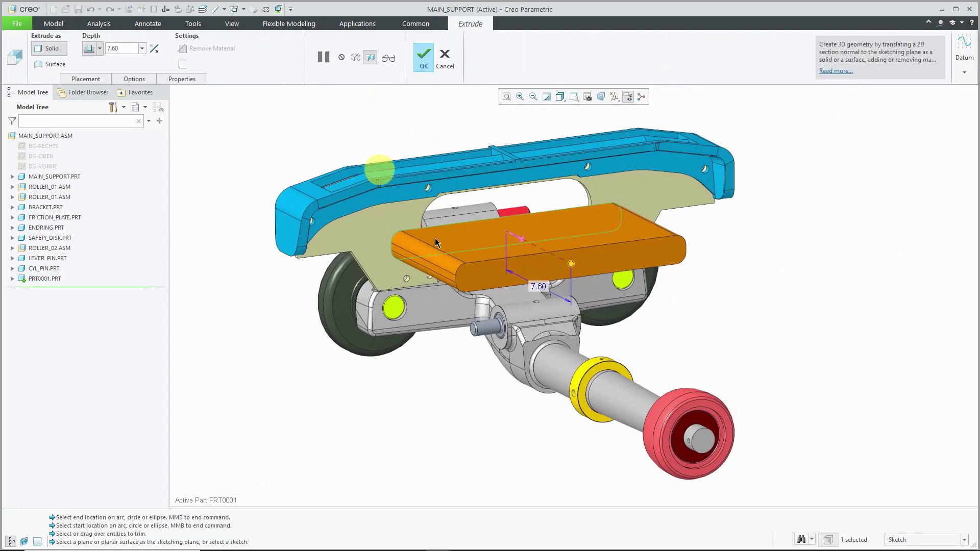
pyautogui.moveTo(534, 246); pyautogui.dragTo(517, 237)
pyautogui.click(422, 60)
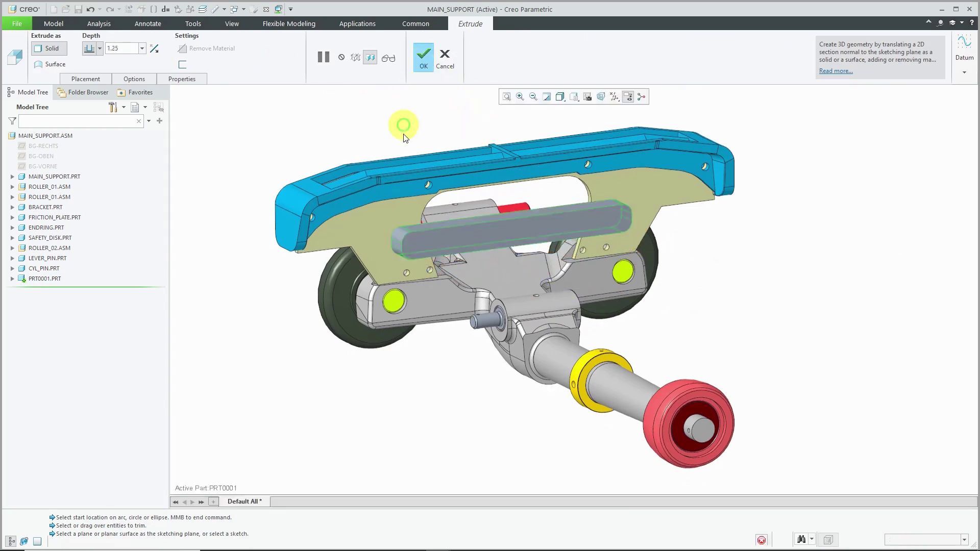
pyautogui.click(11, 280)
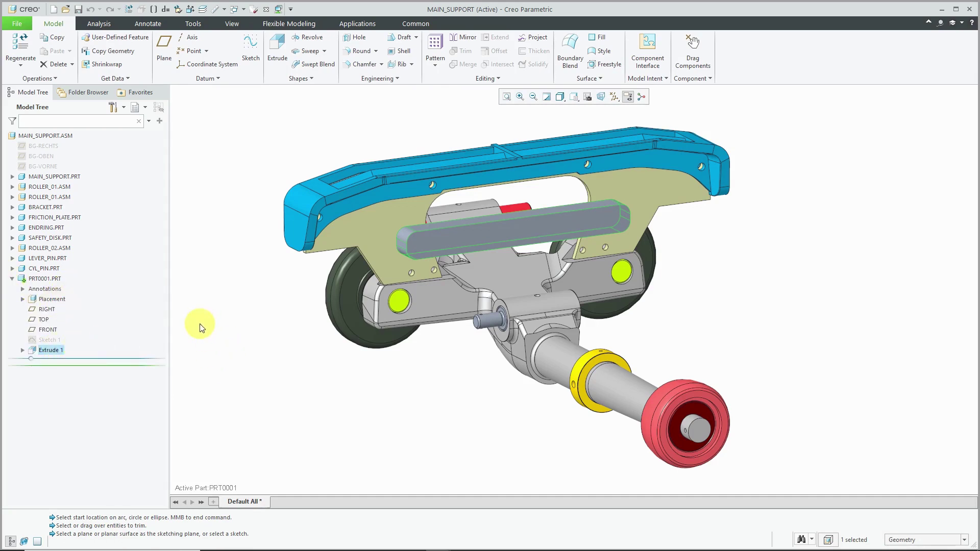
# - Delete Sketch 1 together with its Extrude 1
pyautogui.click(244, 350)
pyautogui.rightClick(49, 342)
pyautogui.click(79, 401)
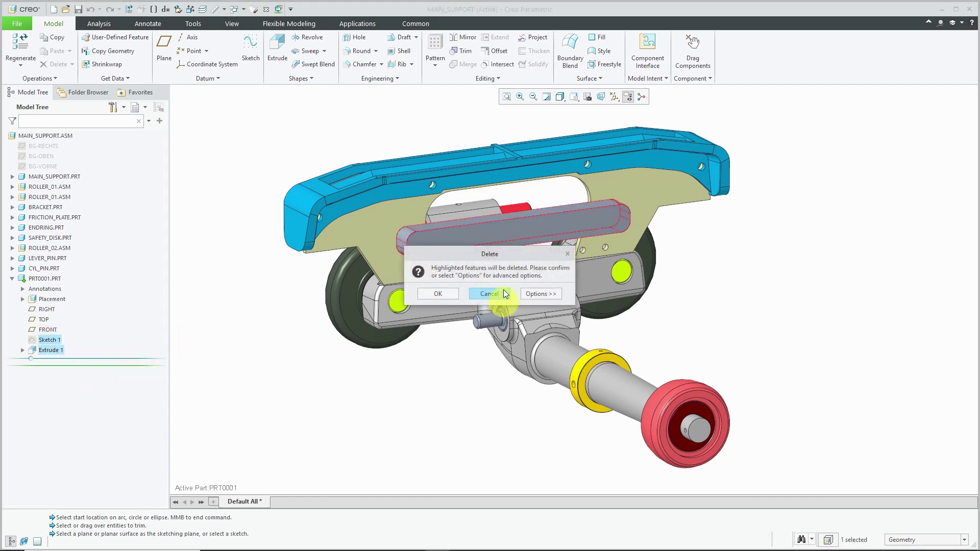
pyautogui.click(488, 294)
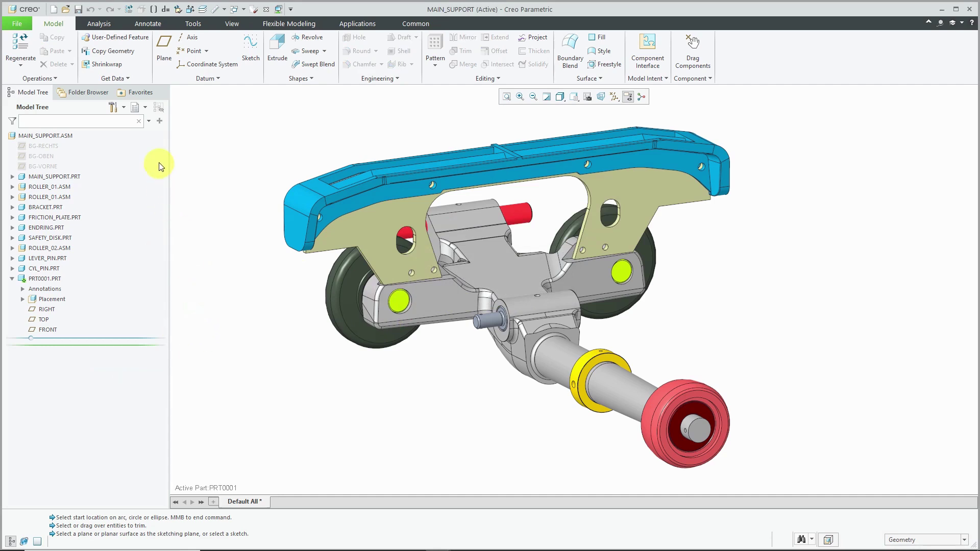
# - Add a Copy Geometry feature of the bracket plate surface to PRT0001
pyautogui.click(136, 56)
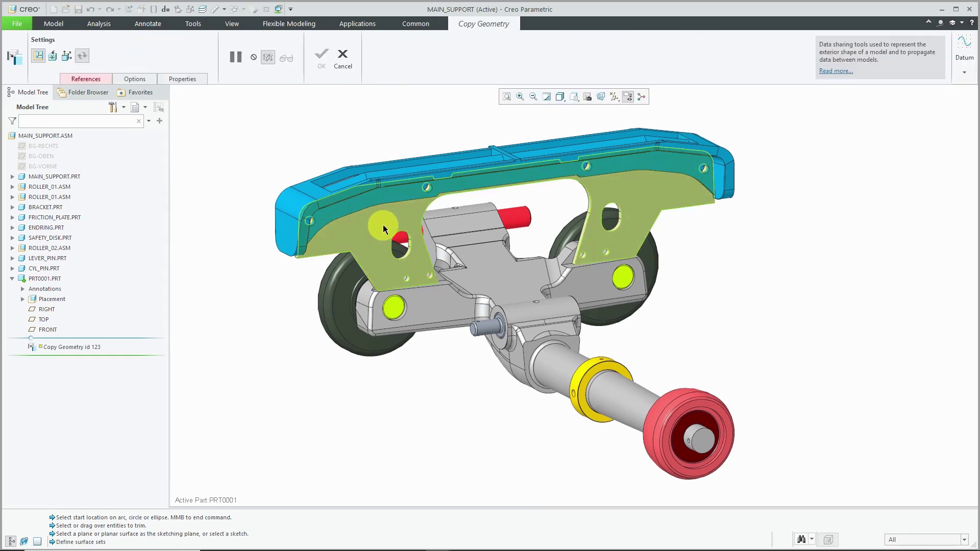
pyautogui.click(383, 224)
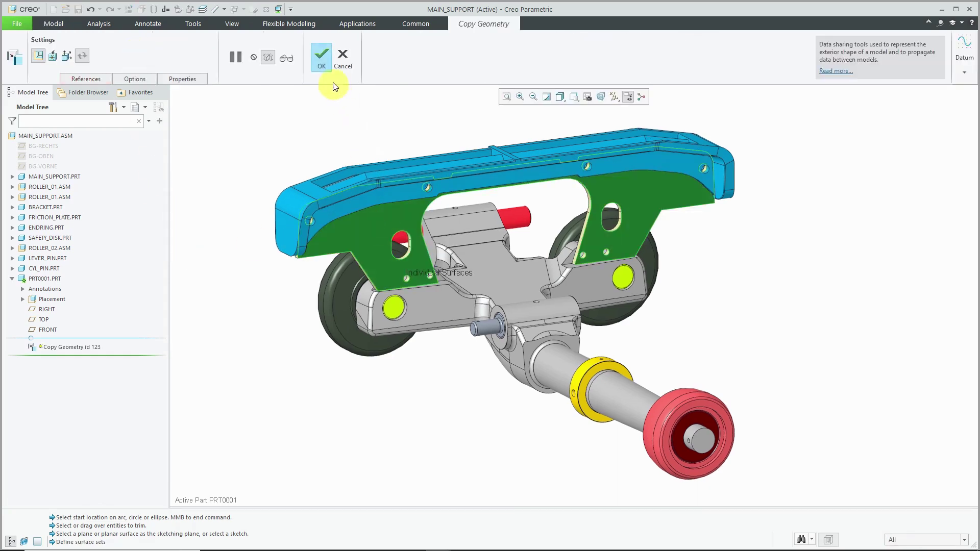
pyautogui.click(327, 71)
pyautogui.click(57, 279)
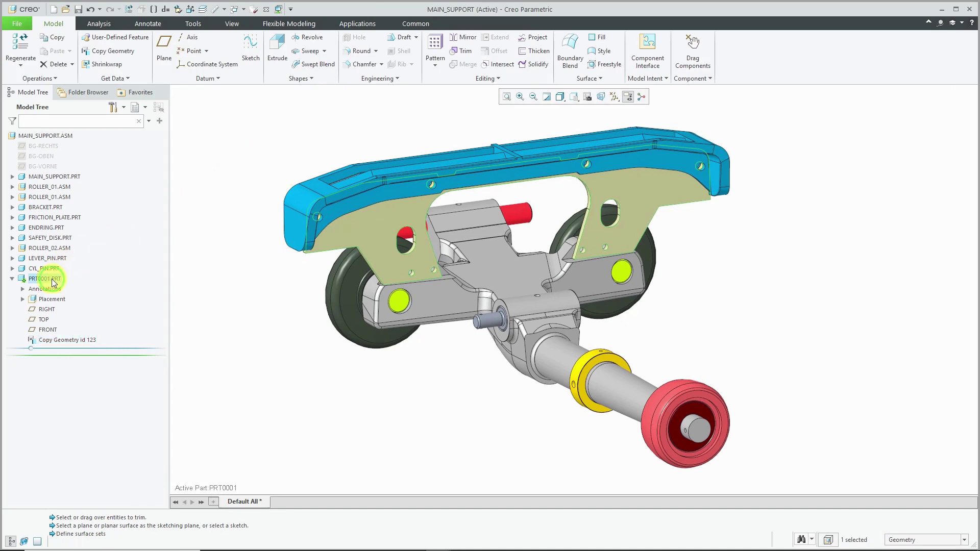
# - Open PRT0001 in its own window and hide, then re-show, Copy Geometry id 123
pyautogui.click(58, 232)
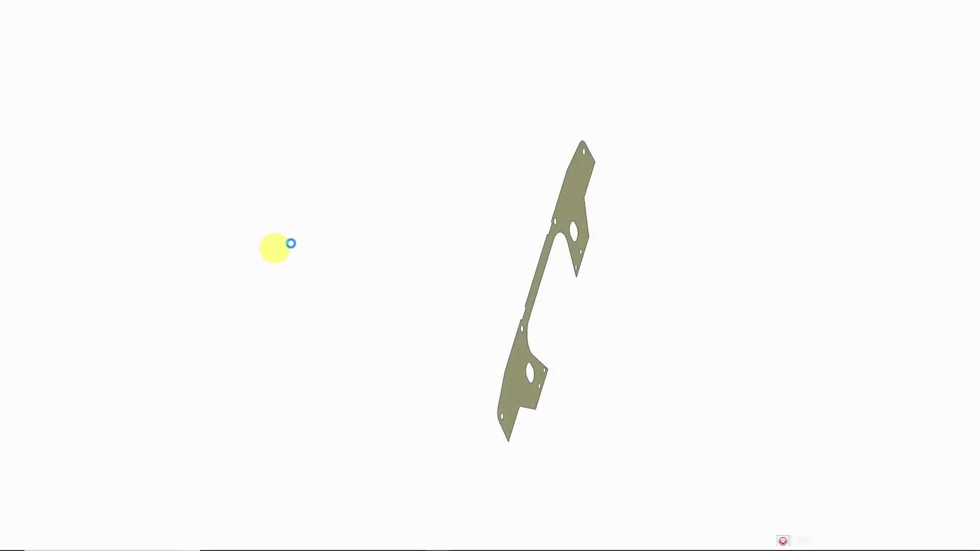
pyautogui.moveTo(520, 249); pyautogui.dragTo(501, 212, button='middle')
pyautogui.scroll(-3, 513, 301)
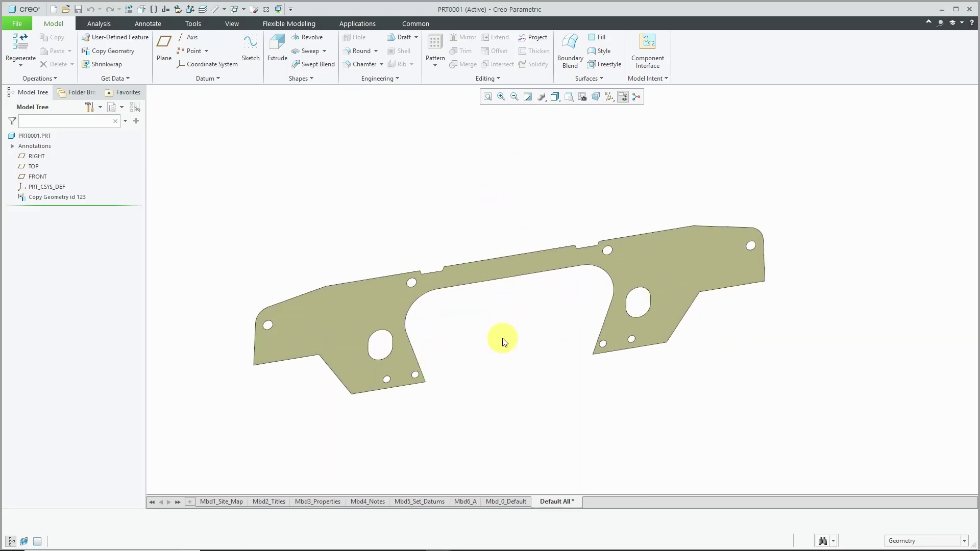
pyautogui.rightClick(66, 199)
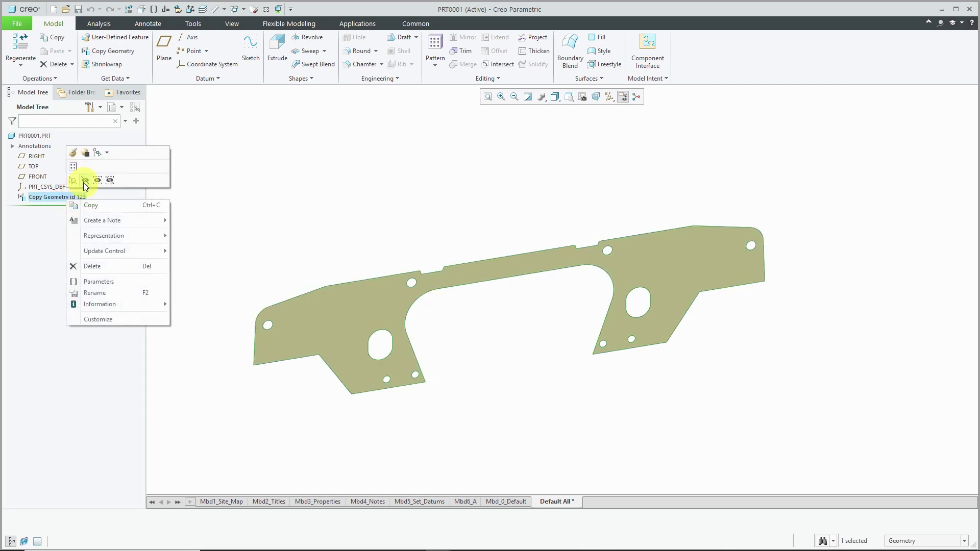
pyautogui.click(84, 181)
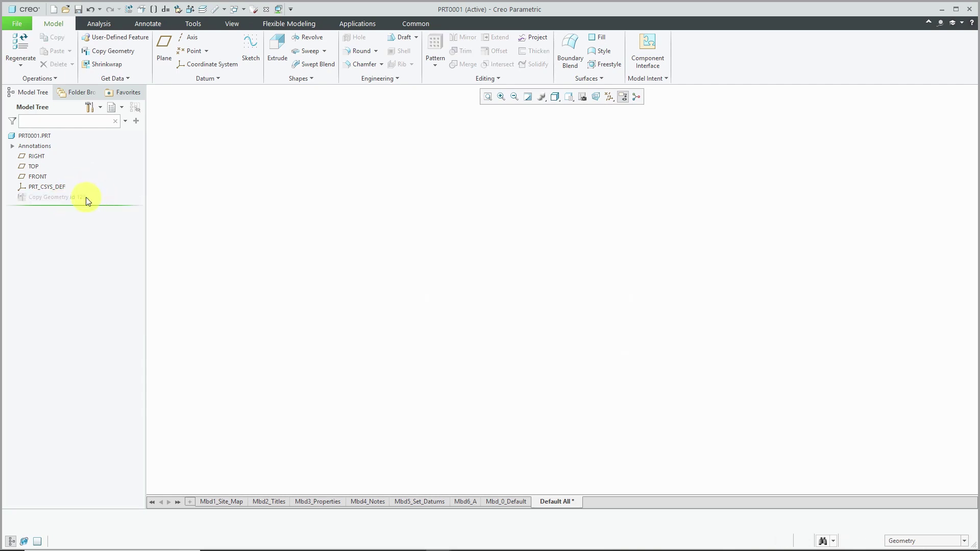
pyautogui.rightClick(85, 198)
pyautogui.click(101, 182)
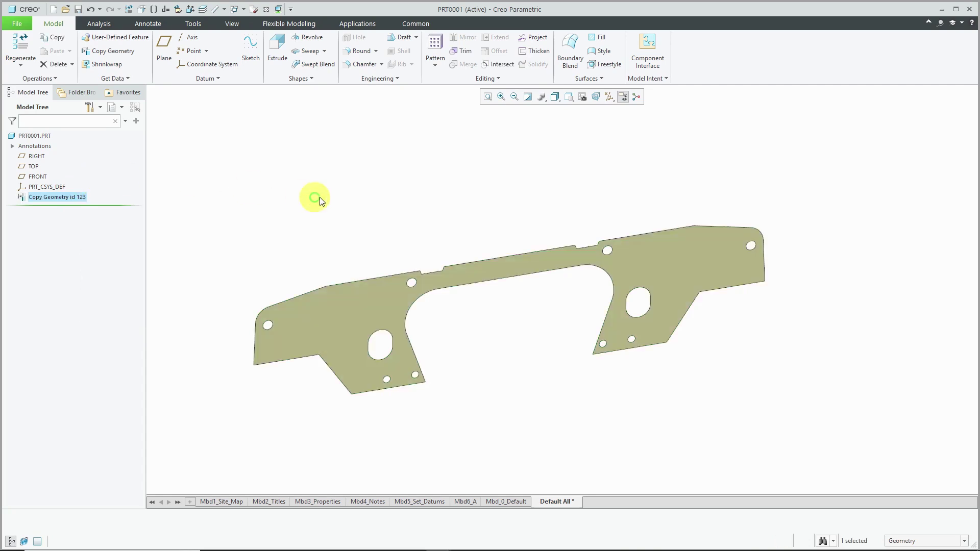
pyautogui.click(327, 199)
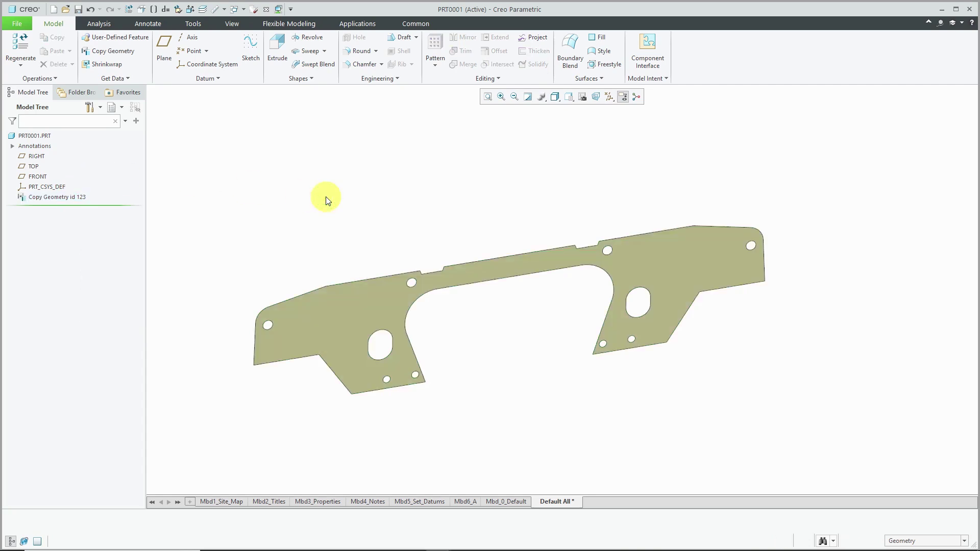
# - Display the Update Control submenu for Copy Geometry id 123
pyautogui.rightClick(57, 197)
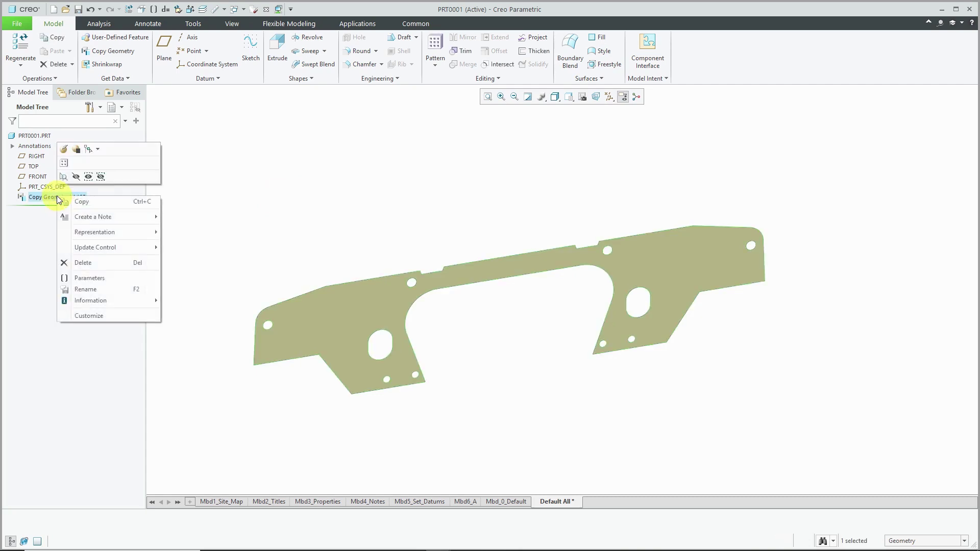
pyautogui.moveTo(96, 248)
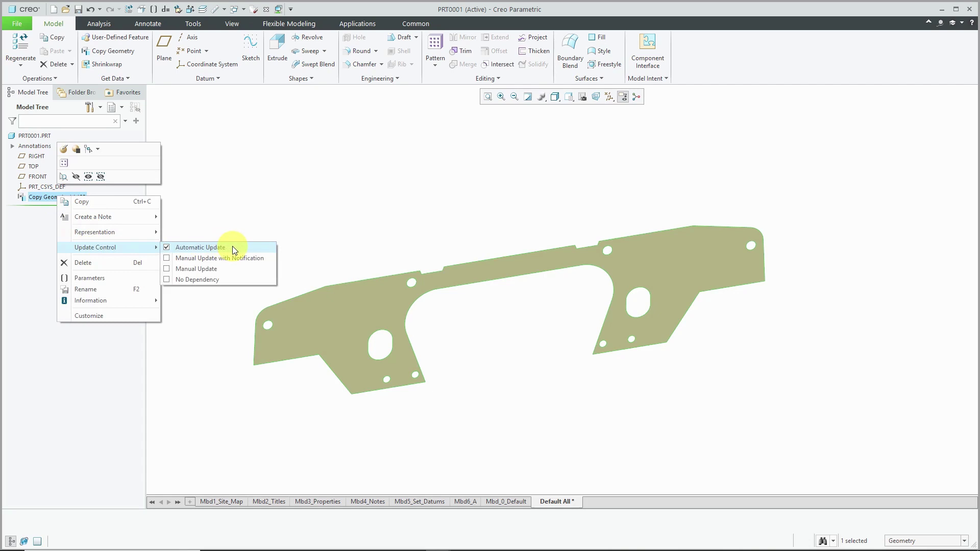